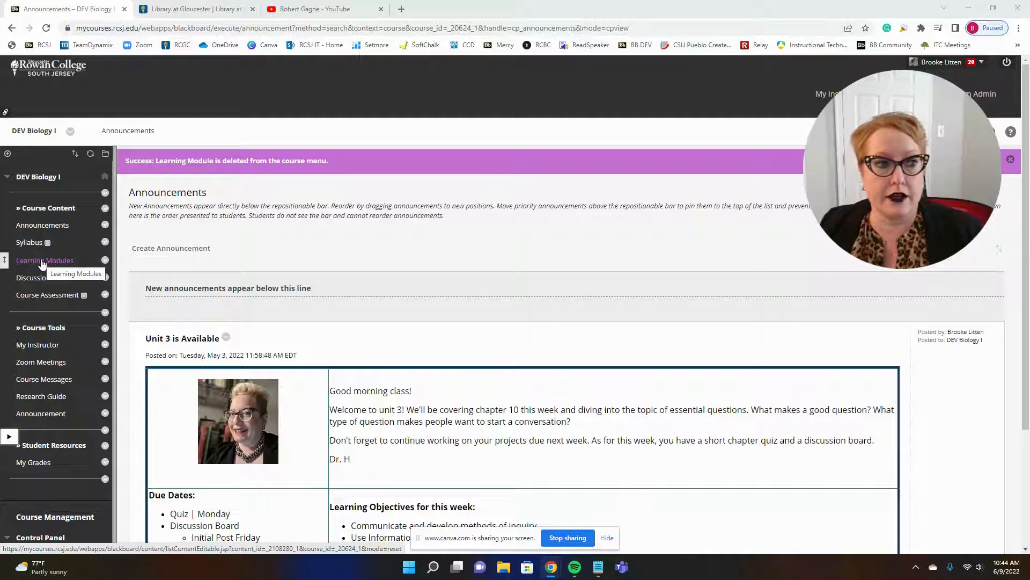
Step: Add a content area named Learning Module, available to users, and place it directly below Learning Modules in the course menu
{"action": "left_click", "coordinate": [7, 154]}
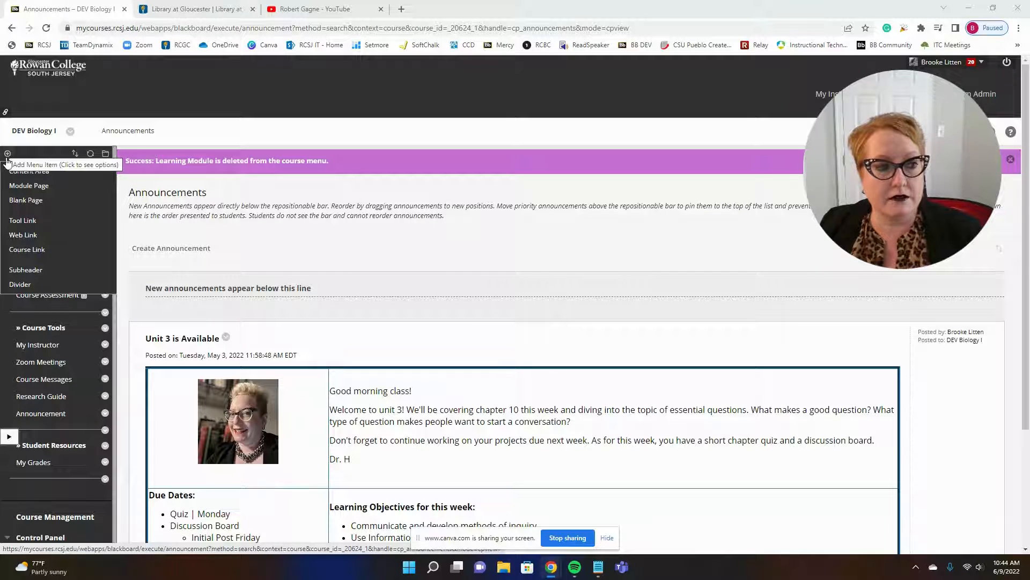
{"action": "left_click", "coordinate": [14, 172]}
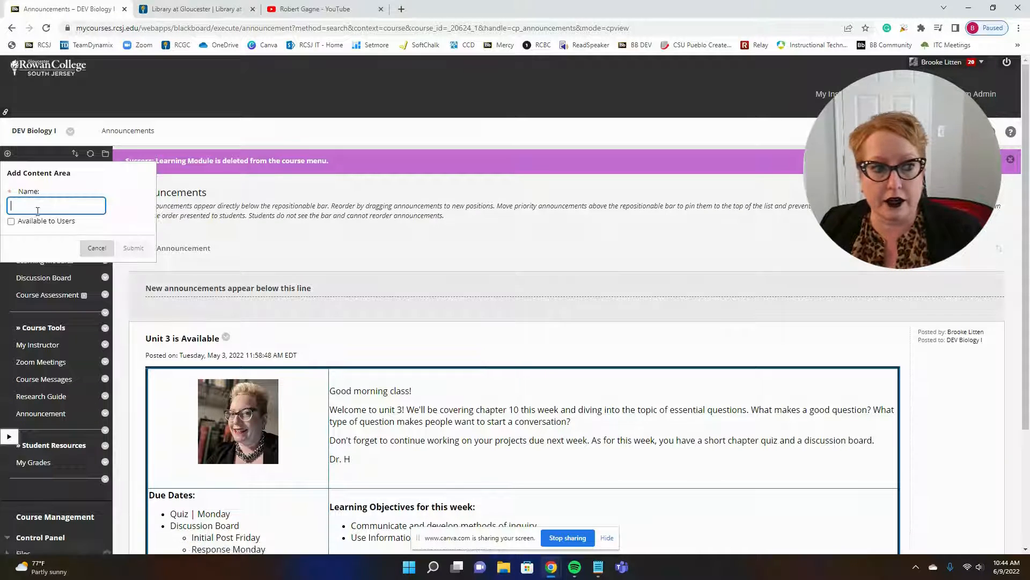
{"action": "left_click", "coordinate": [49, 206]}
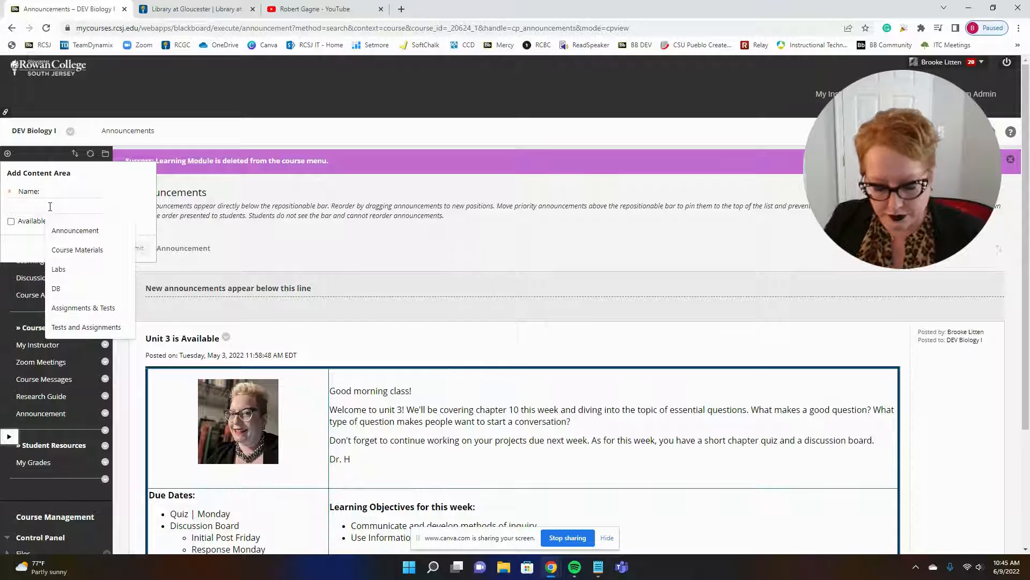
{"action": "type", "text": "Lea"}
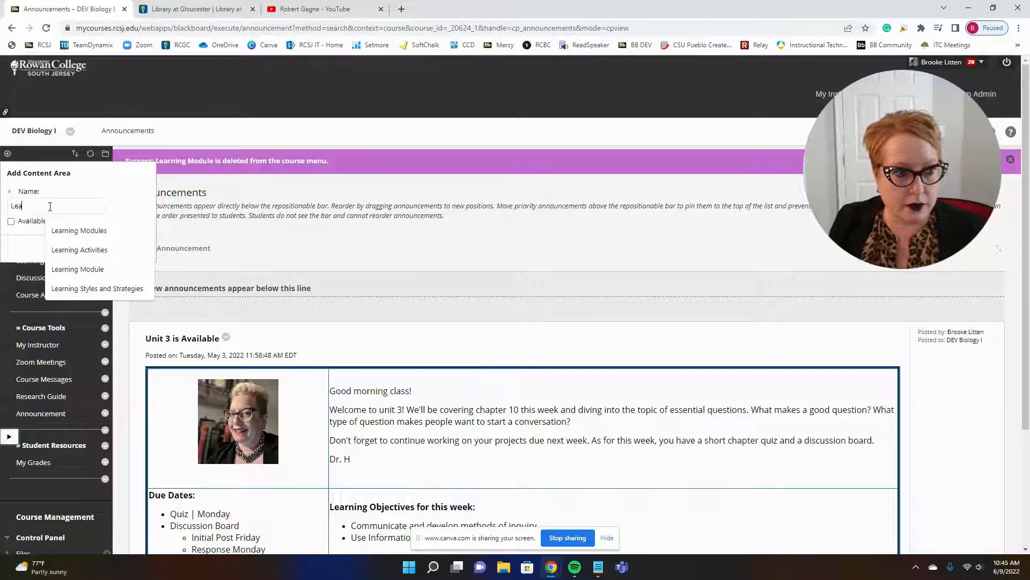
{"action": "key", "text": "Down"}
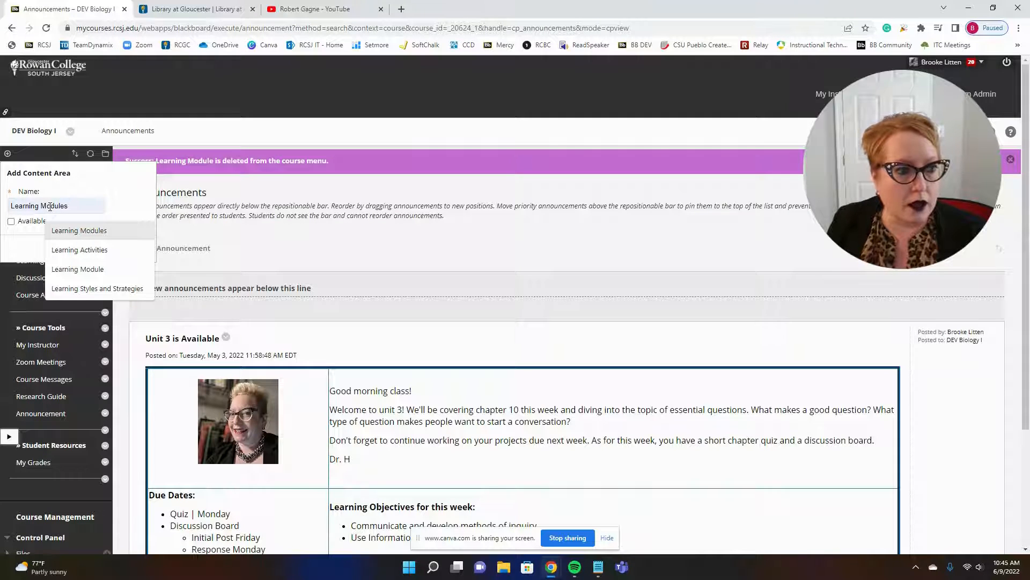
{"action": "key", "text": "Return"}
{"action": "key", "text": "BackSpace"}
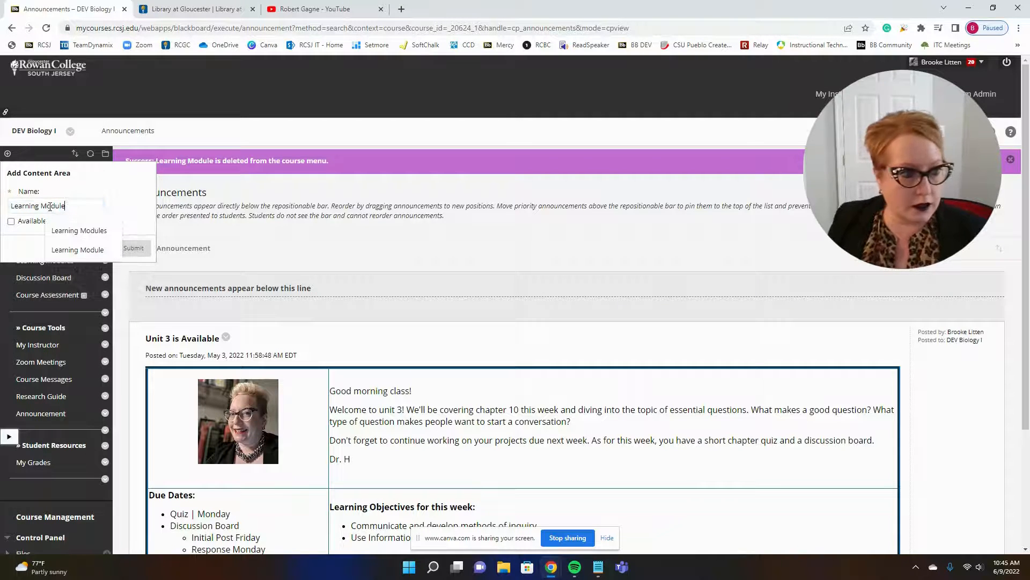
{"action": "left_click", "coordinate": [11, 222]}
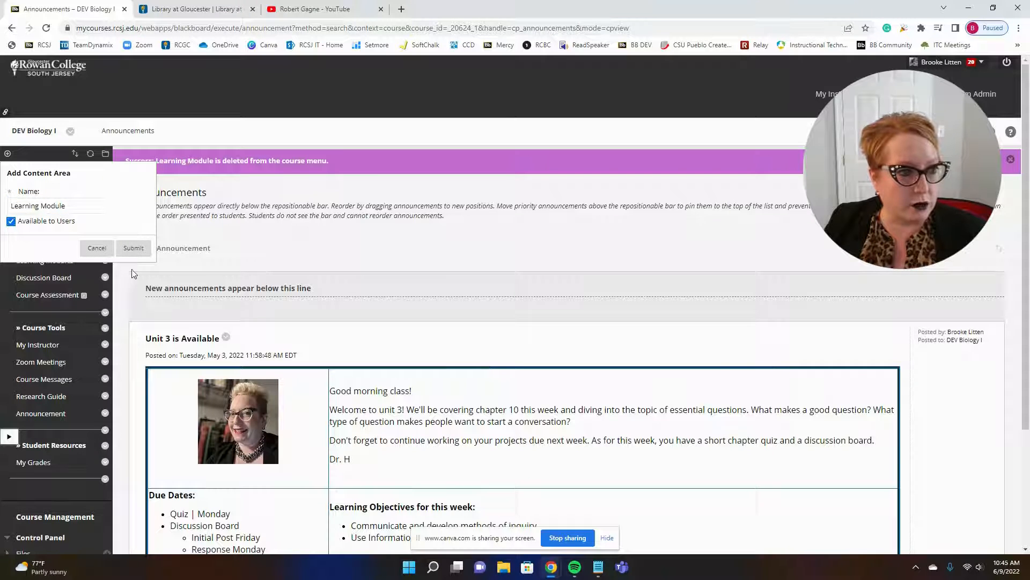
{"action": "left_click", "coordinate": [133, 248]}
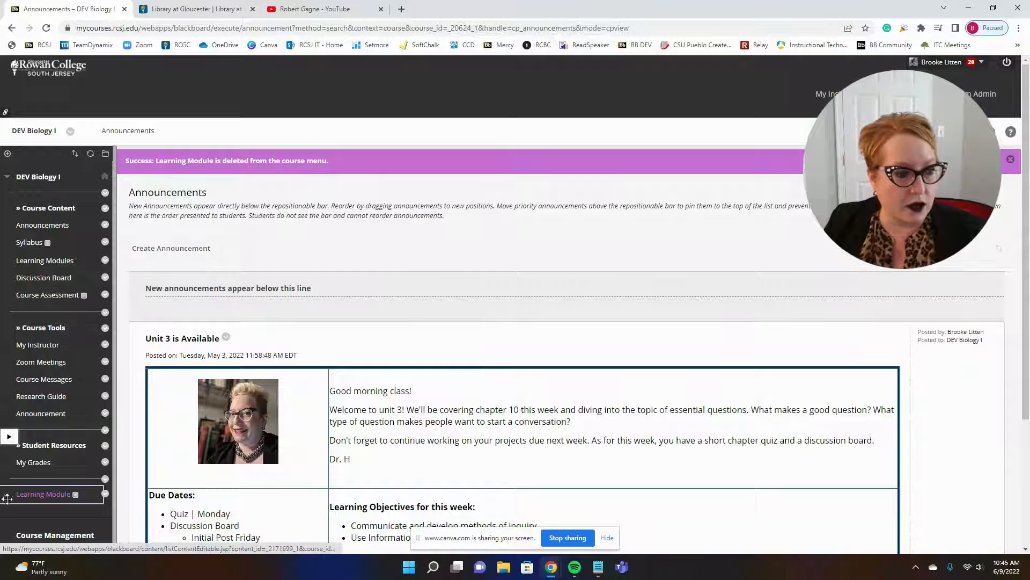
{"action": "left_click_drag", "start_coordinate": [5, 497], "coordinate": [6, 278]}
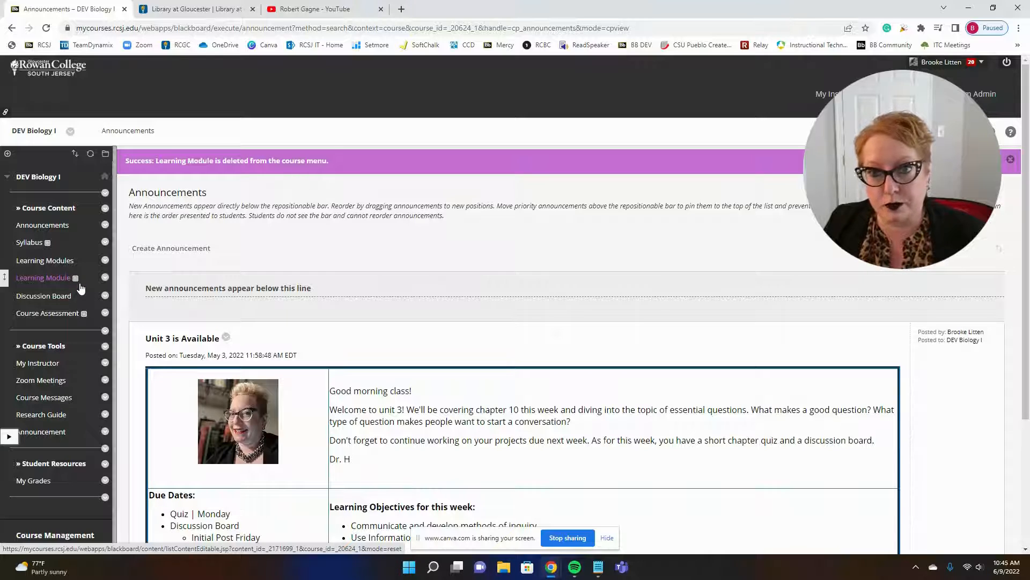
Step: Create a content folder named Week1 inside the new Learning Module area with the default options, and open the folder
{"action": "left_click", "coordinate": [52, 278]}
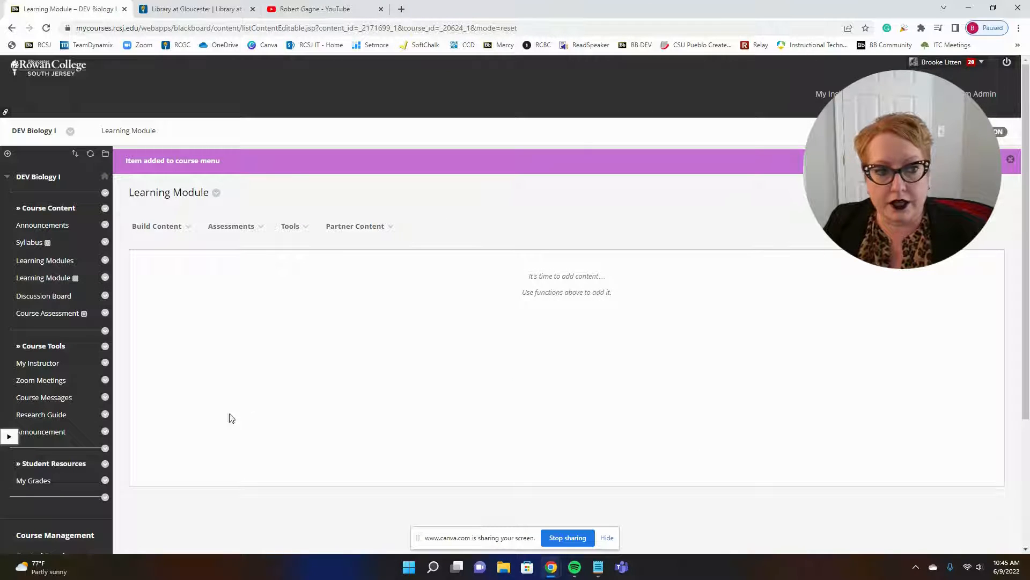
{"action": "left_click", "coordinate": [153, 225]}
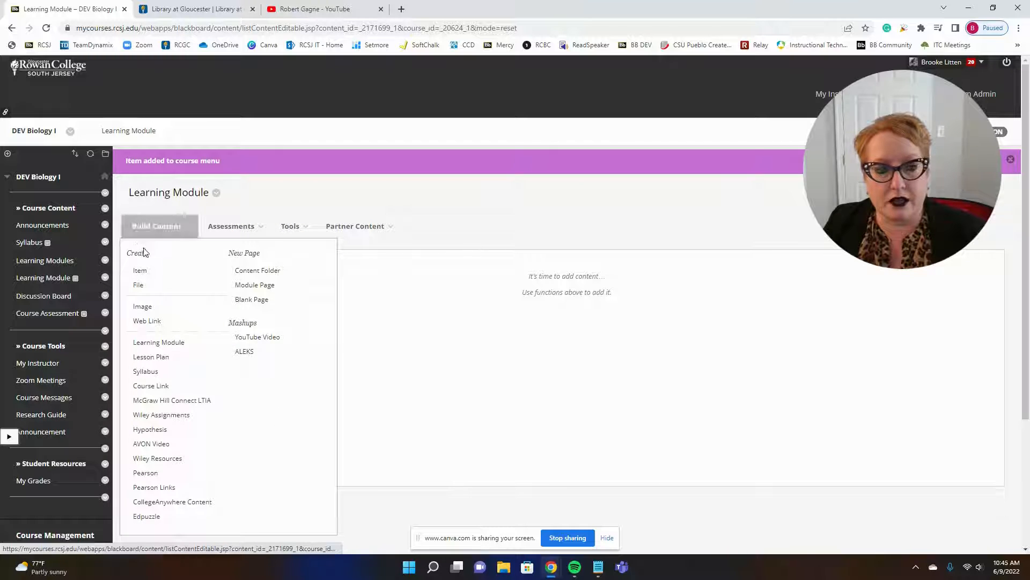
{"action": "left_click", "coordinate": [150, 224]}
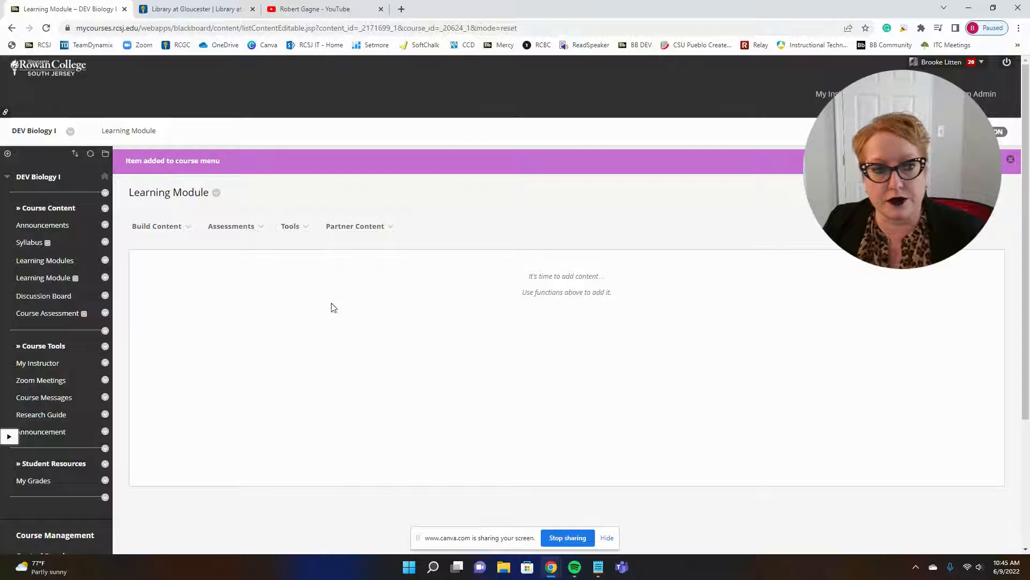
{"action": "left_click", "coordinate": [139, 218]}
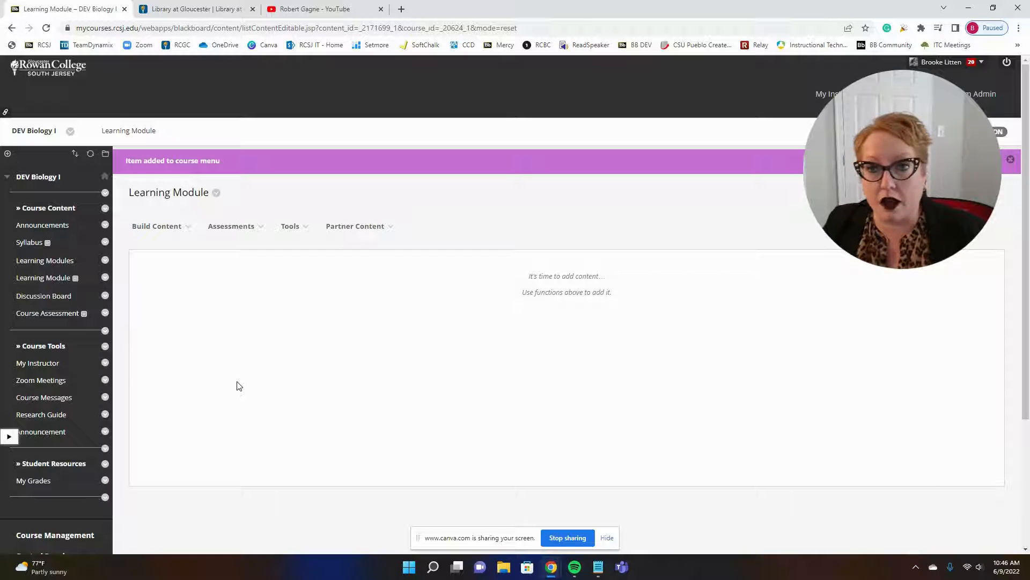
{"action": "left_click", "coordinate": [140, 227]}
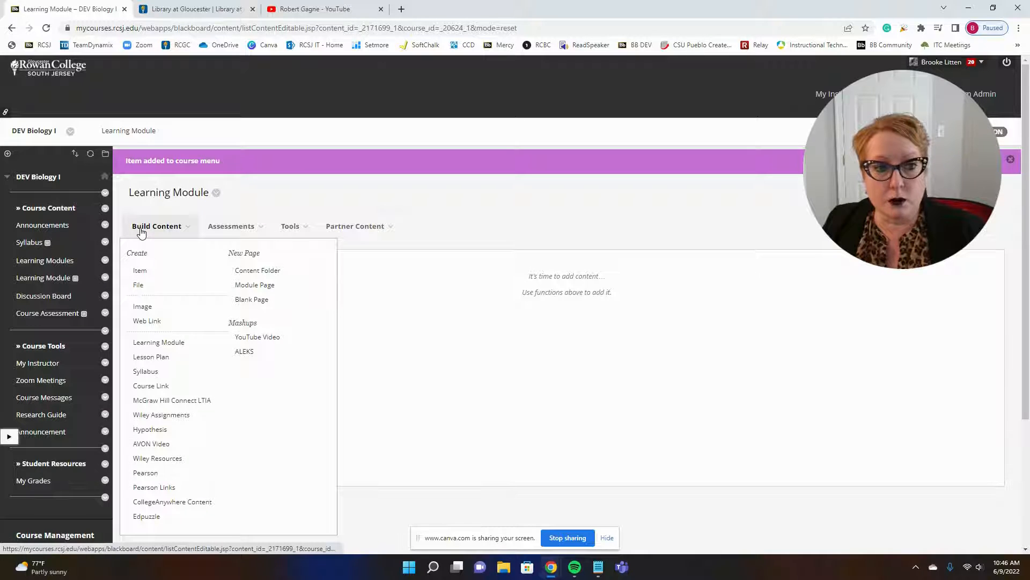
{"action": "left_click", "coordinate": [243, 269]}
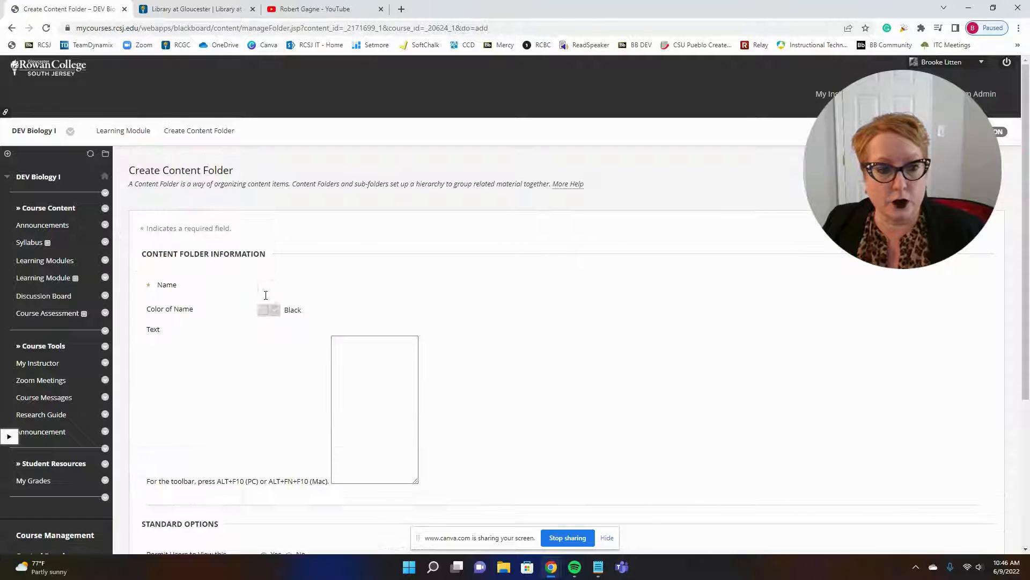
{"action": "left_click", "coordinate": [266, 288]}
{"action": "type", "text": "Week1"}
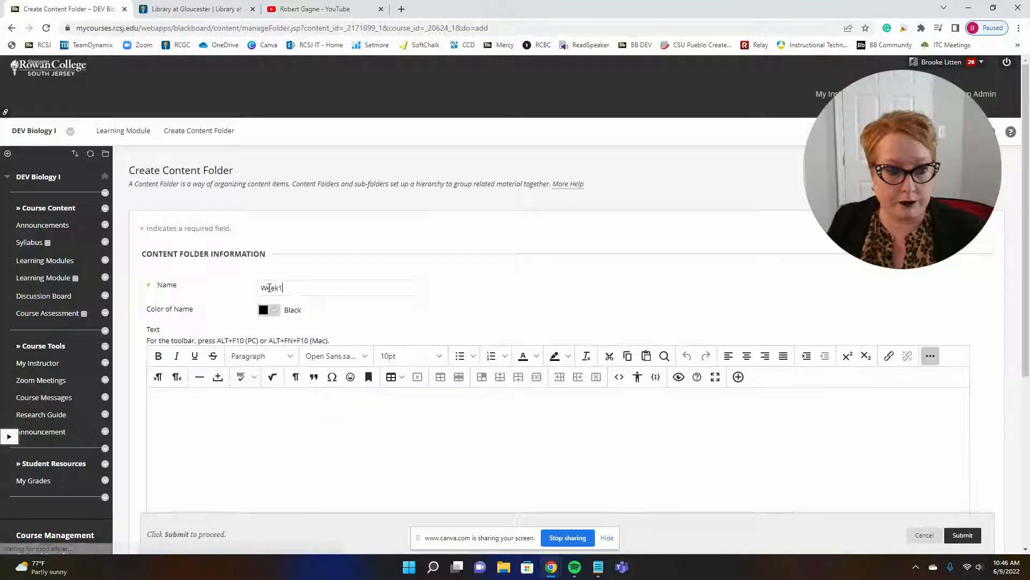
{"action": "scroll", "coordinate": [379, 361], "scroll_direction": "down", "scroll_amount": 1}
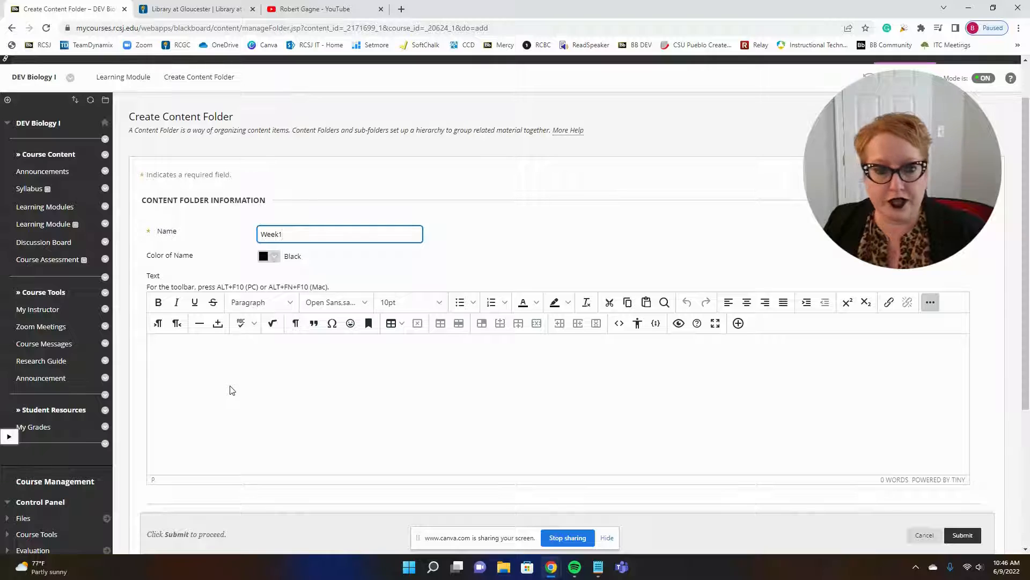
{"action": "scroll", "coordinate": [232, 389], "scroll_direction": "down", "scroll_amount": 1}
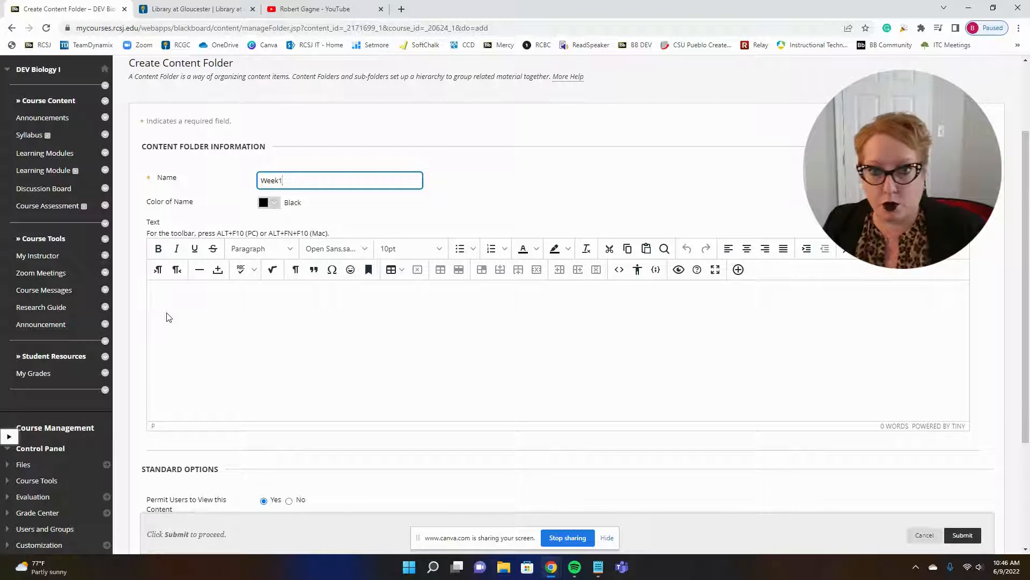
{"action": "scroll", "coordinate": [241, 345], "scroll_direction": "down", "scroll_amount": 3}
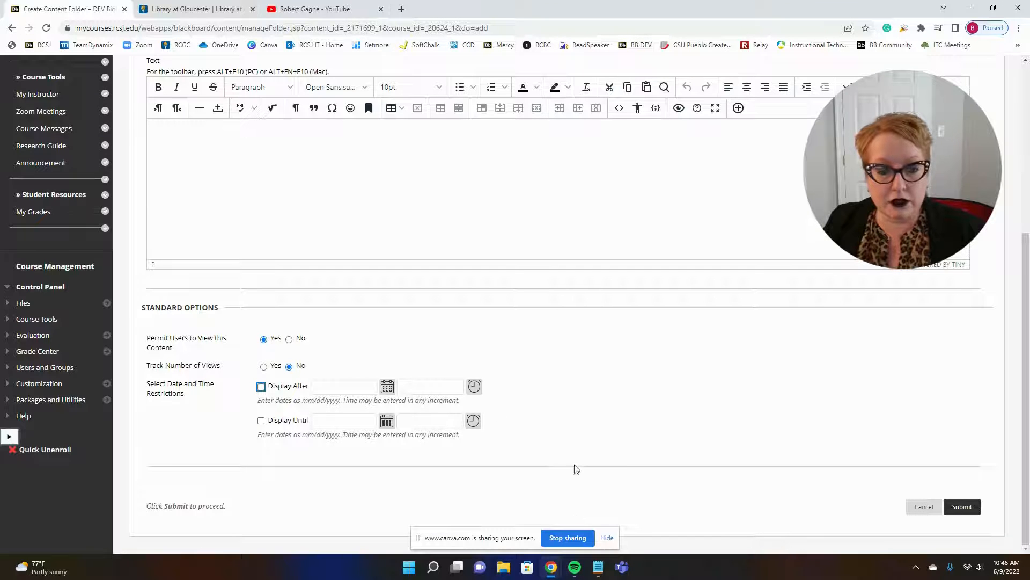
{"action": "left_click", "coordinate": [956, 505]}
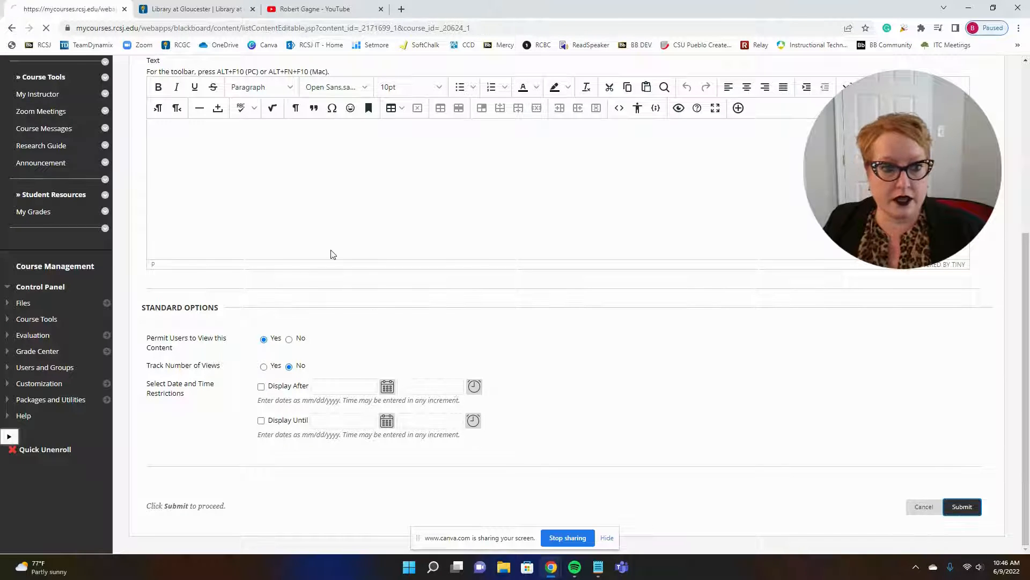
{"action": "left_click", "coordinate": [189, 267]}
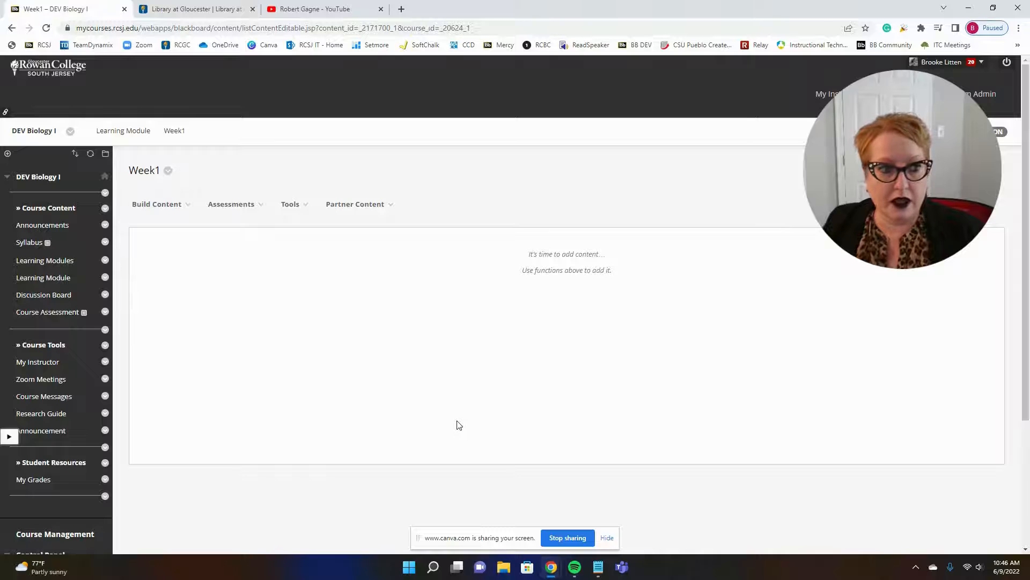
Step: Examine the list of module folders in the existing Learning Modules area, including the options available for Module 15
{"action": "left_click", "coordinate": [55, 260]}
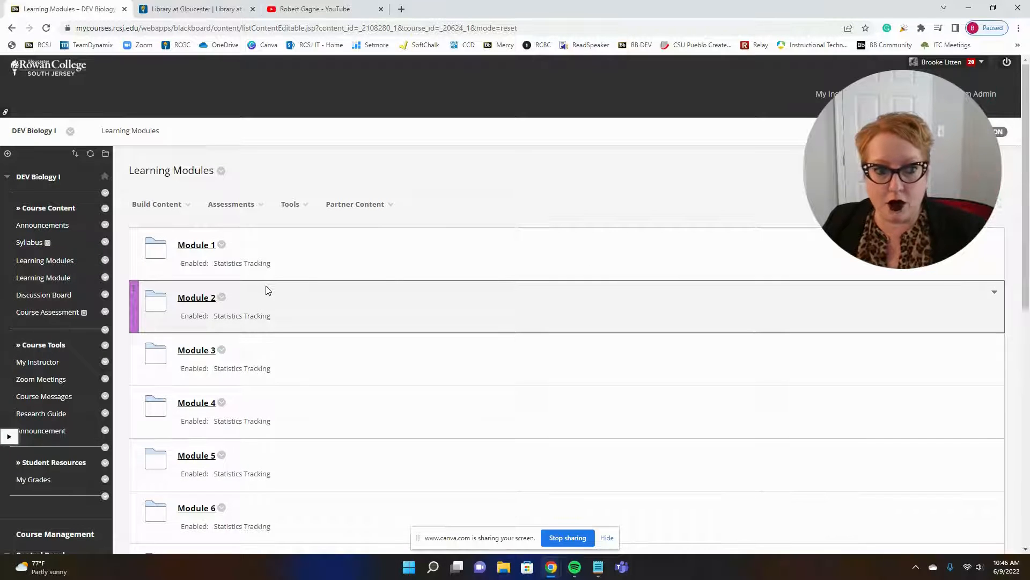
{"action": "scroll", "coordinate": [266, 290], "scroll_direction": "down", "scroll_amount": 9}
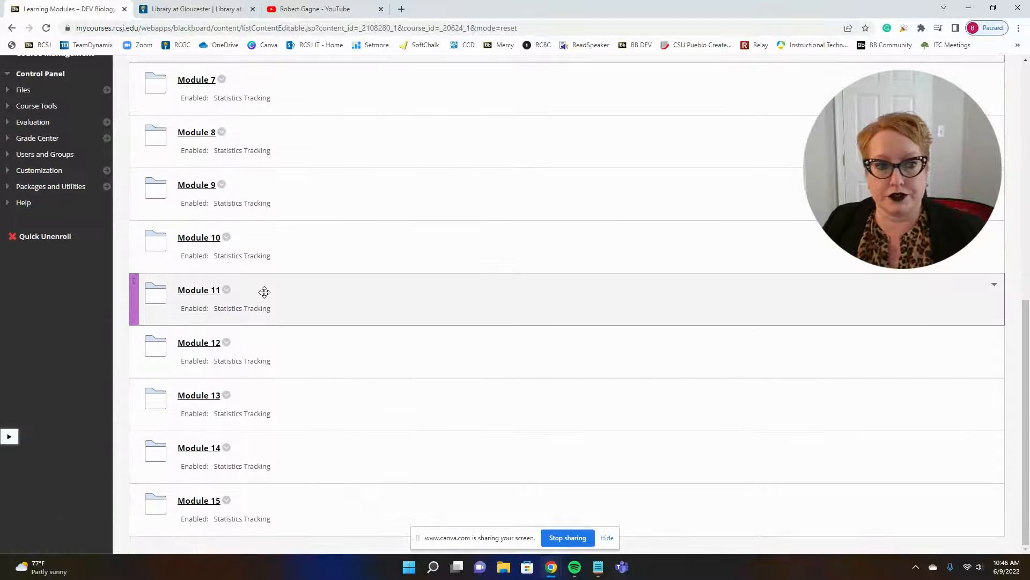
{"action": "scroll", "coordinate": [264, 291], "scroll_direction": "up", "scroll_amount": 9}
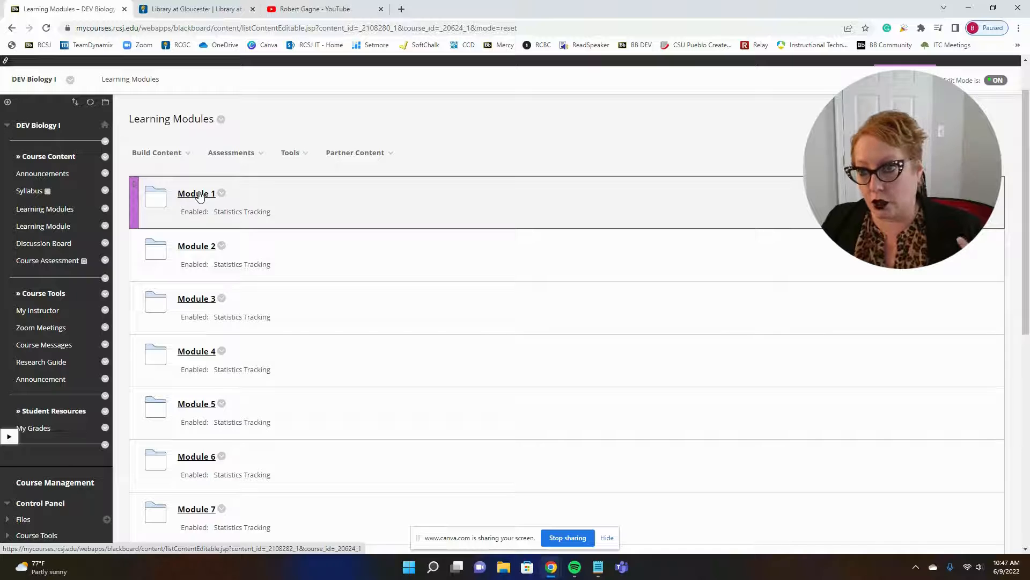
{"action": "scroll", "coordinate": [198, 196], "scroll_direction": "down", "scroll_amount": 1}
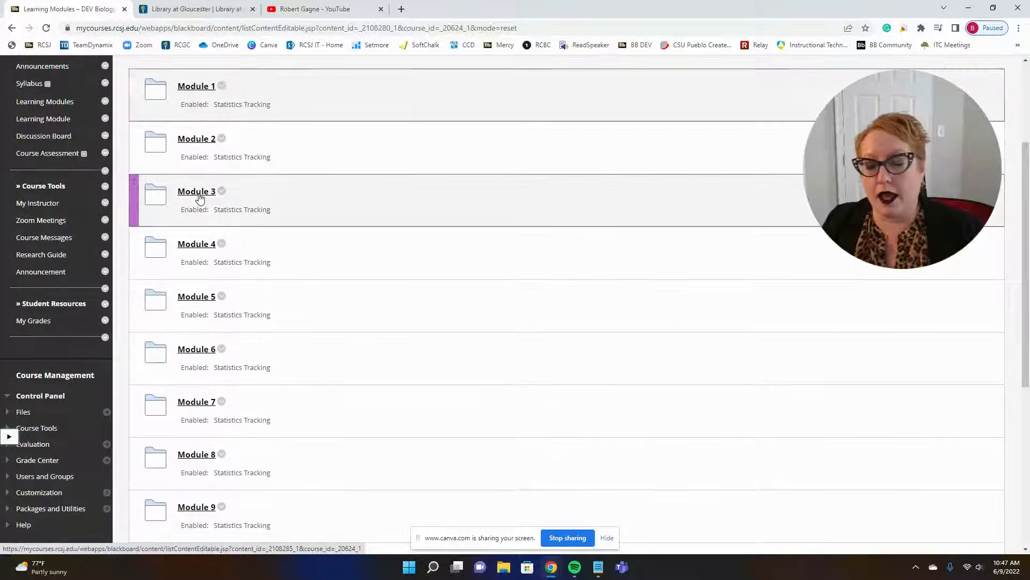
{"action": "scroll", "coordinate": [198, 198], "scroll_direction": "up", "scroll_amount": 2}
{"action": "left_click", "coordinate": [212, 202]}
{"action": "scroll", "coordinate": [225, 322], "scroll_direction": "down", "scroll_amount": 9}
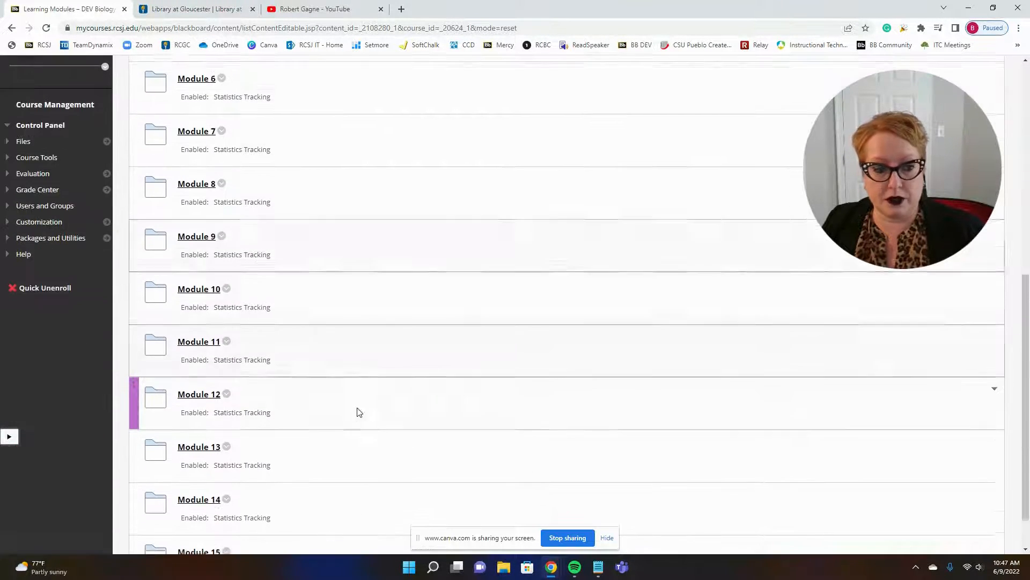
{"action": "left_click", "coordinate": [226, 500]}
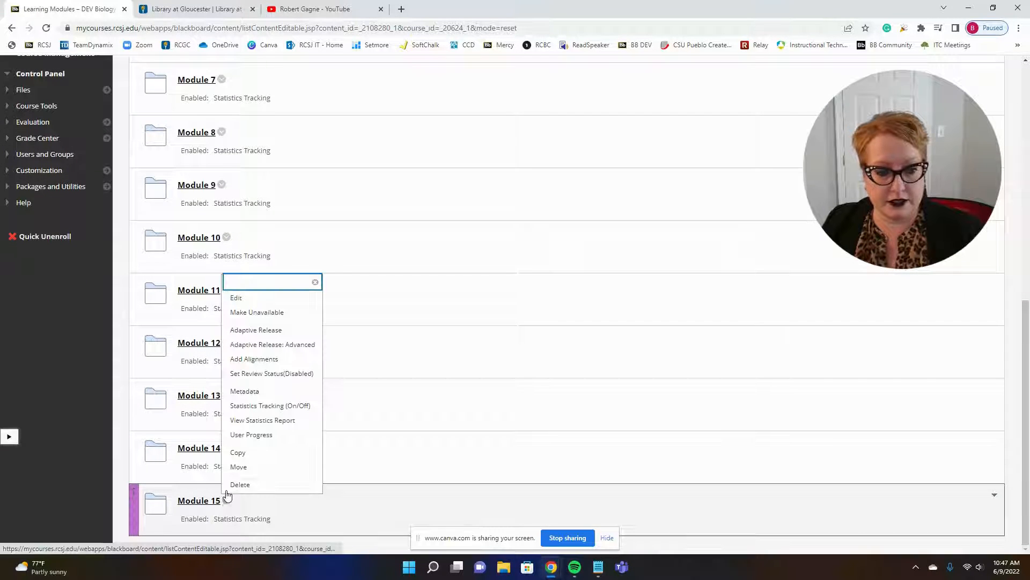
{"action": "left_click", "coordinate": [441, 415]}
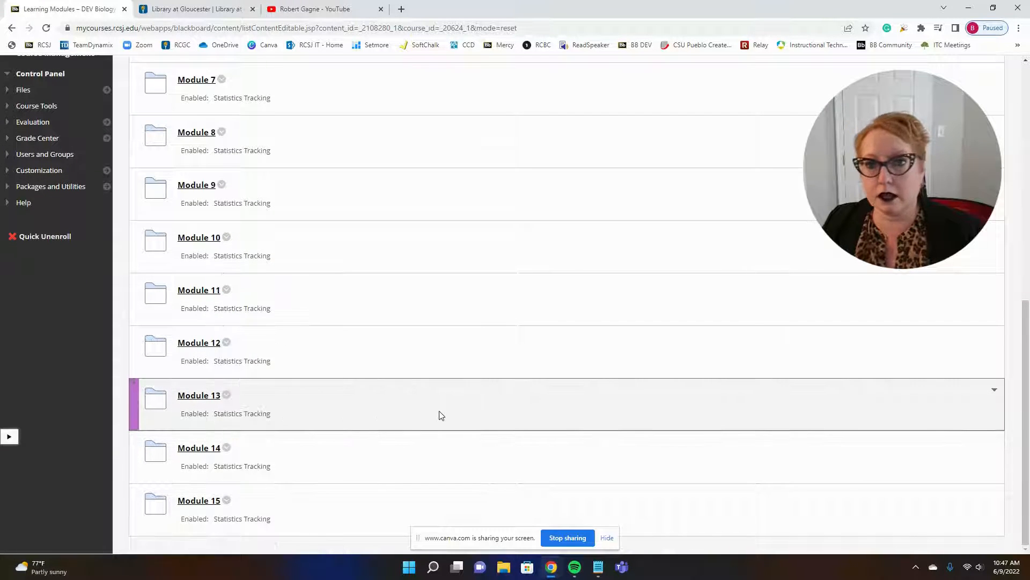
{"action": "scroll", "coordinate": [440, 416], "scroll_direction": "up", "scroll_amount": 8}
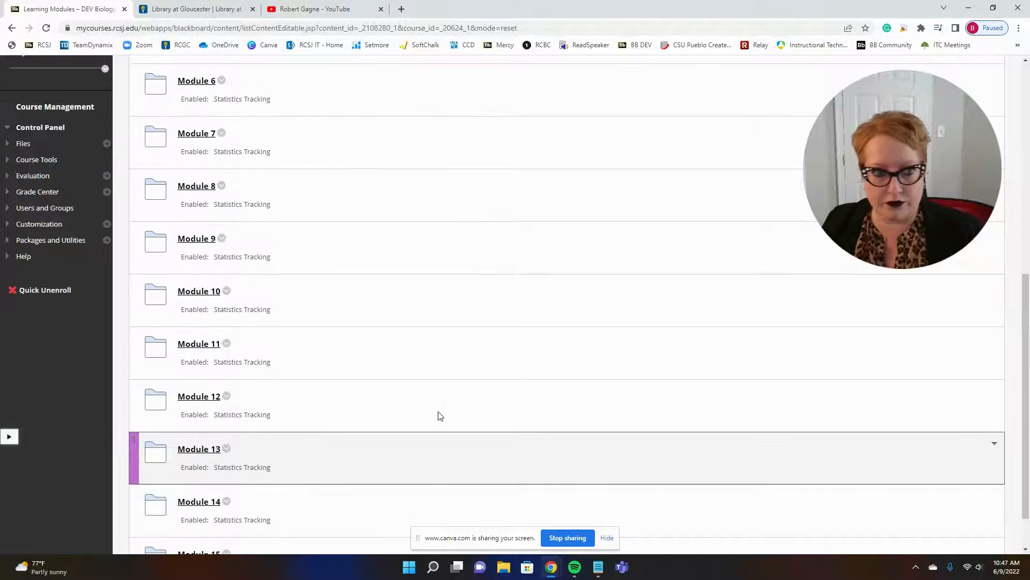
{"action": "scroll", "coordinate": [440, 417], "scroll_direction": "up", "scroll_amount": 1}
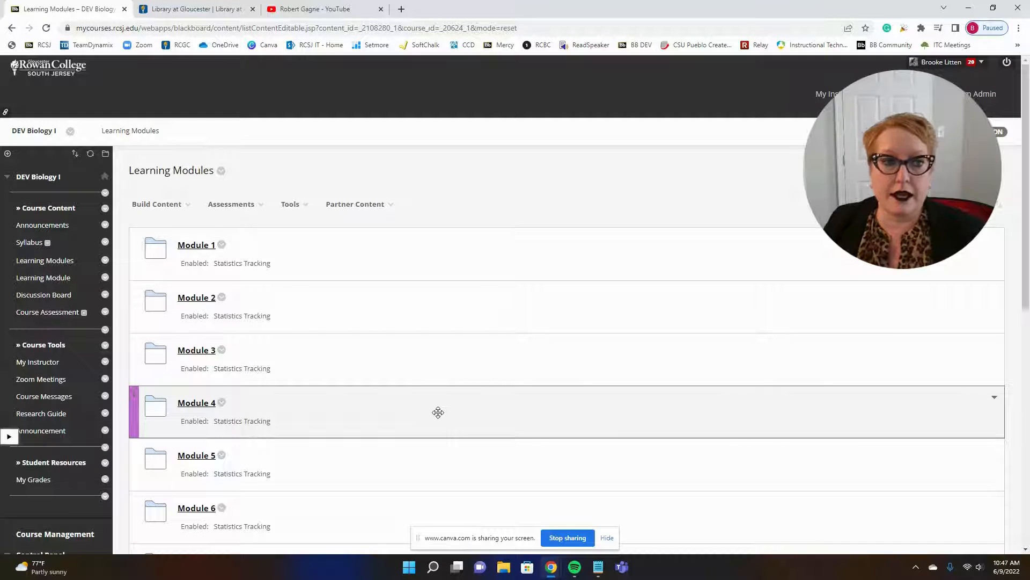
Step: Start a new content item inside Module 1 of the Learning Modules area and name it Learning Materials
{"action": "left_click", "coordinate": [185, 248]}
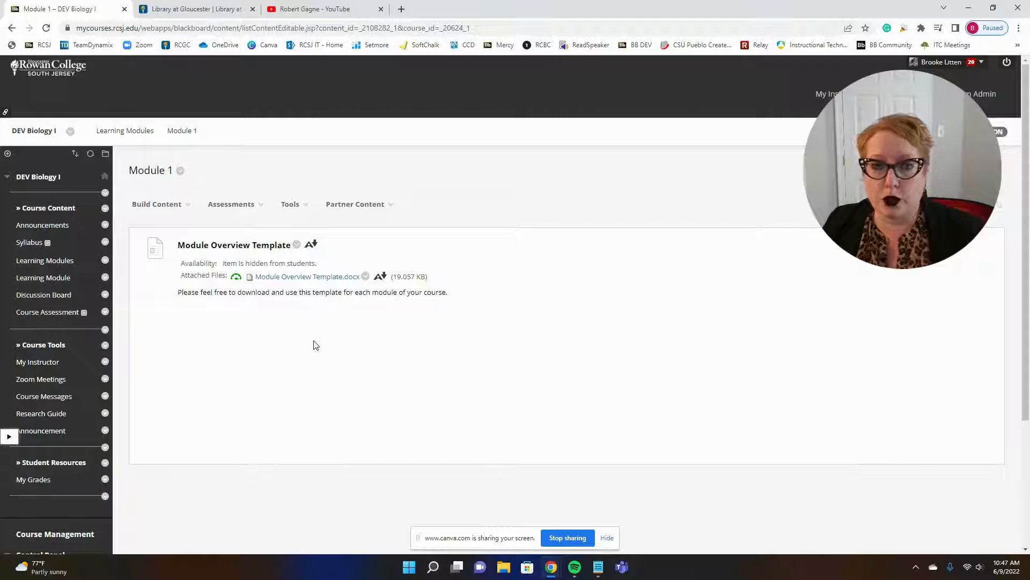
{"action": "left_click", "coordinate": [135, 203]}
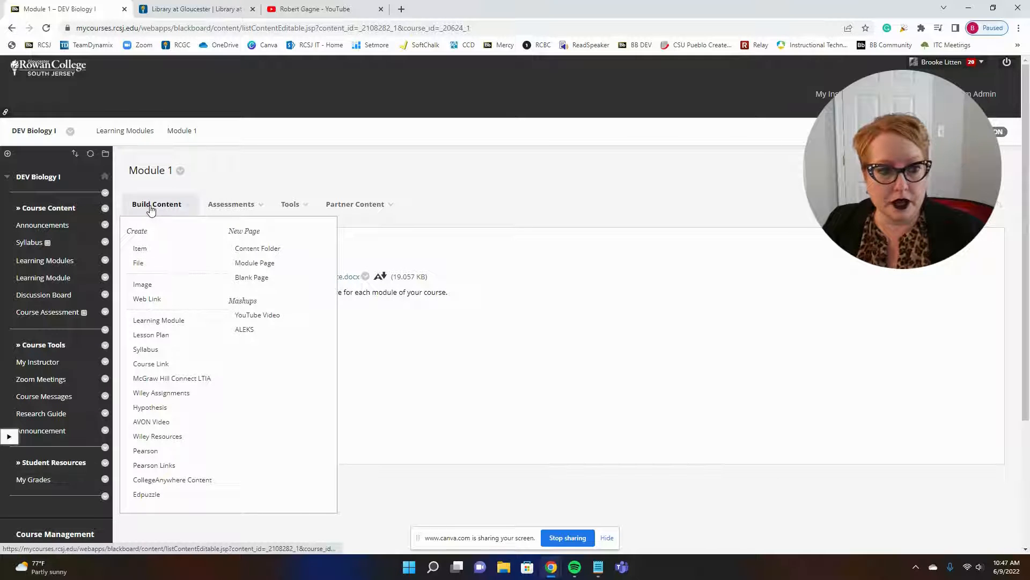
{"action": "left_click", "coordinate": [141, 249]}
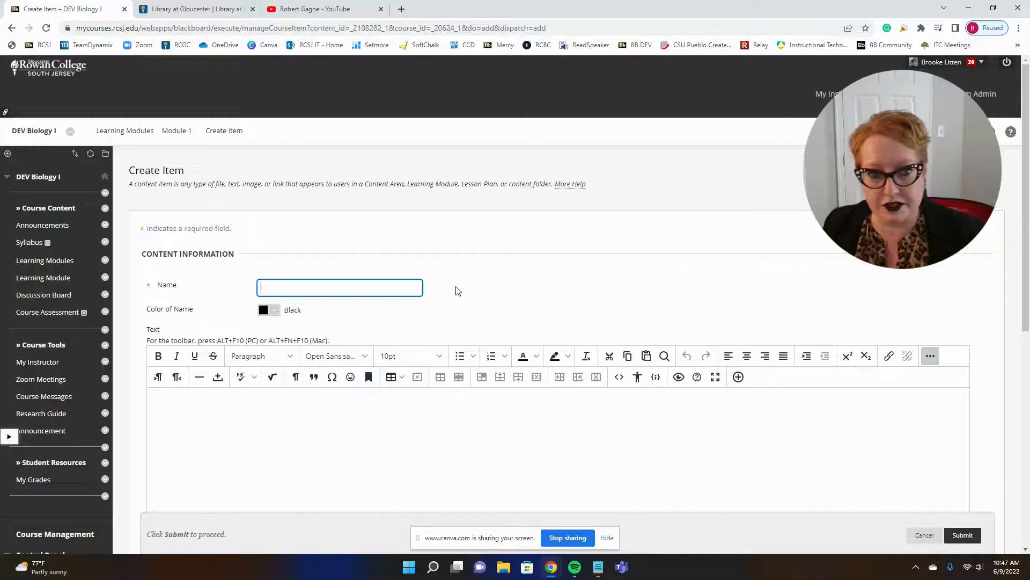
{"action": "scroll", "coordinate": [459, 290], "scroll_direction": "down", "scroll_amount": 1}
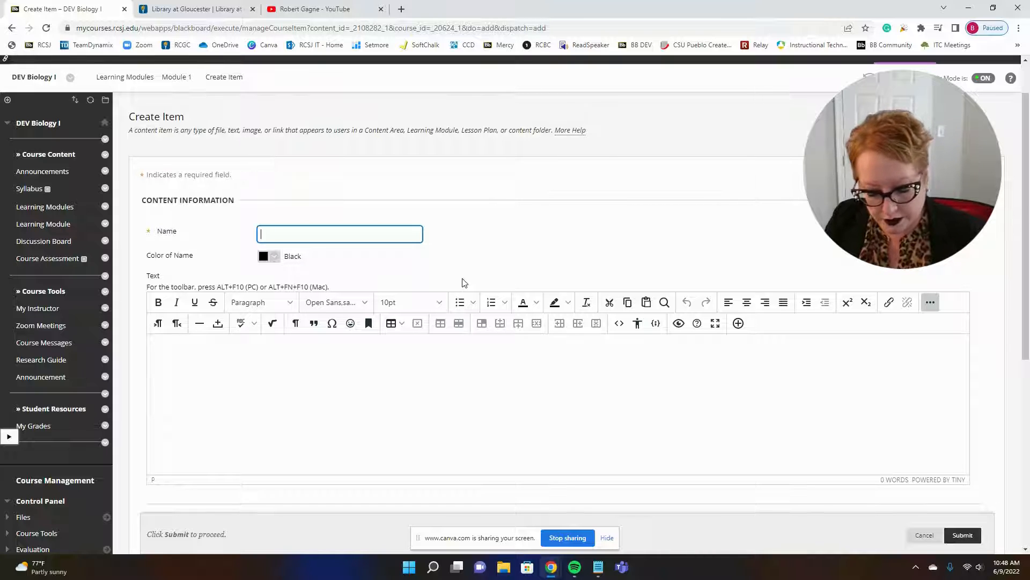
{"action": "type", "text": "Learn"}
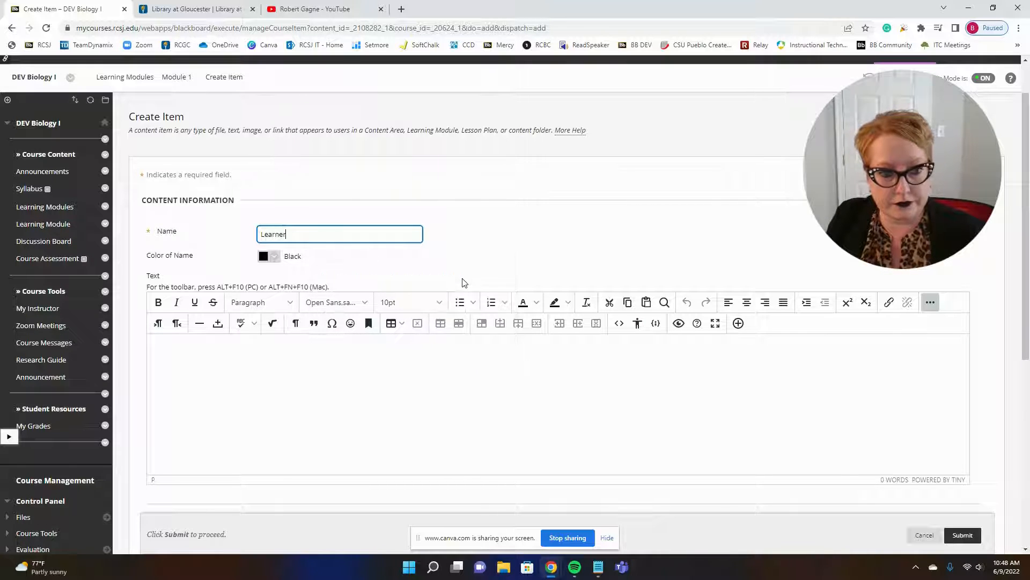
{"action": "type", "text": "ing mate"}
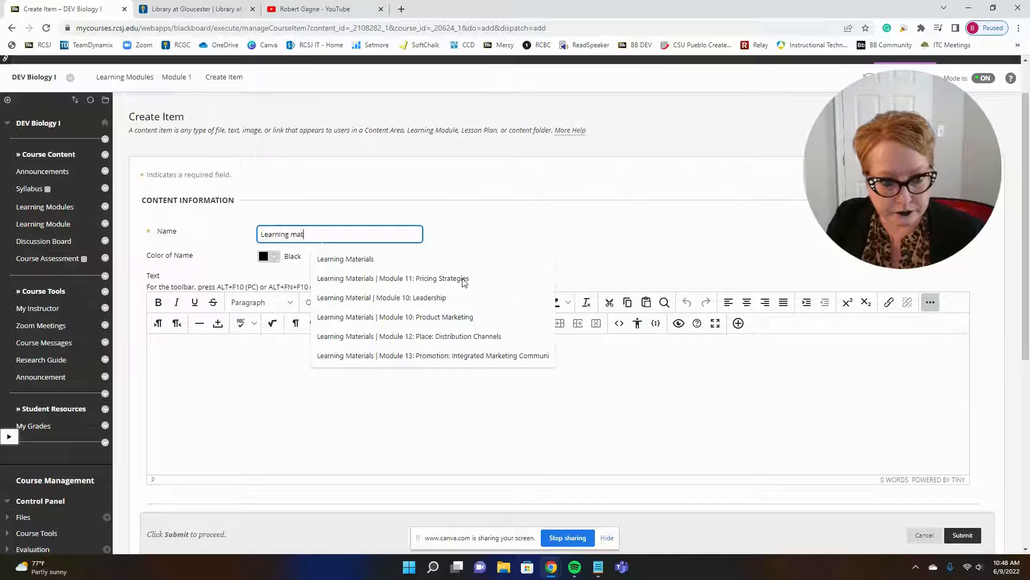
{"action": "key", "text": "BackSpace"}
{"action": "key", "text": "BackSpace"}
{"action": "key", "text": "BackSpace"}
{"action": "key", "text": "BackSpace"}
{"action": "type", "text": "Ma"}
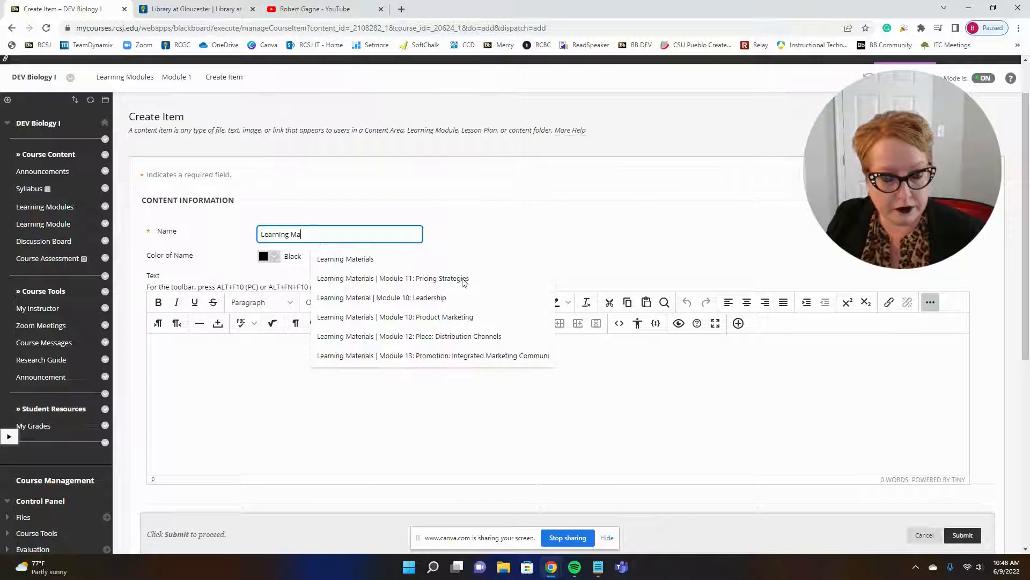
{"action": "type", "text": "terials"}
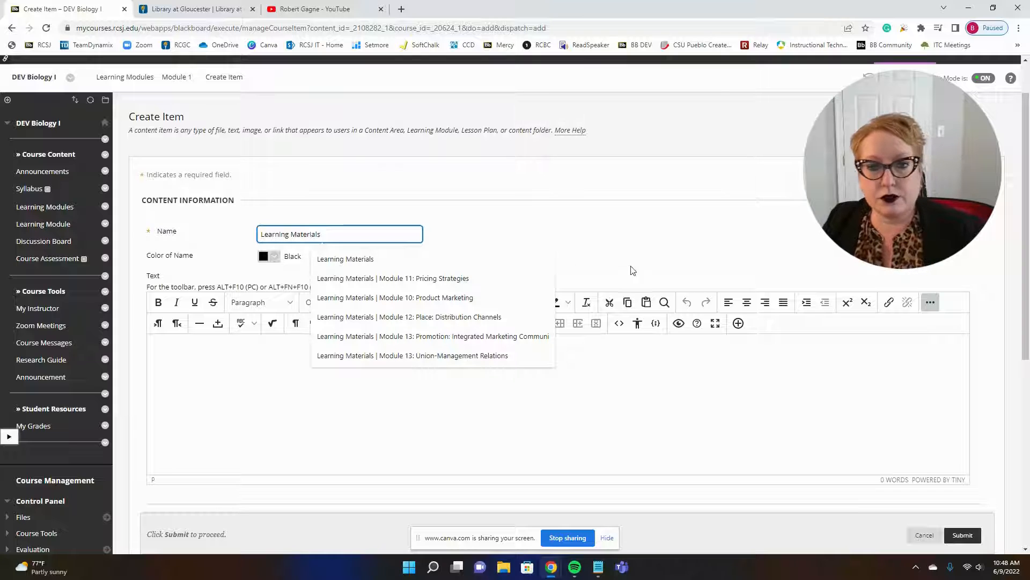
Step: Enter "I can add text" as the item's body text and format it as a bold, italic Heading
{"action": "left_click", "coordinate": [538, 403]}
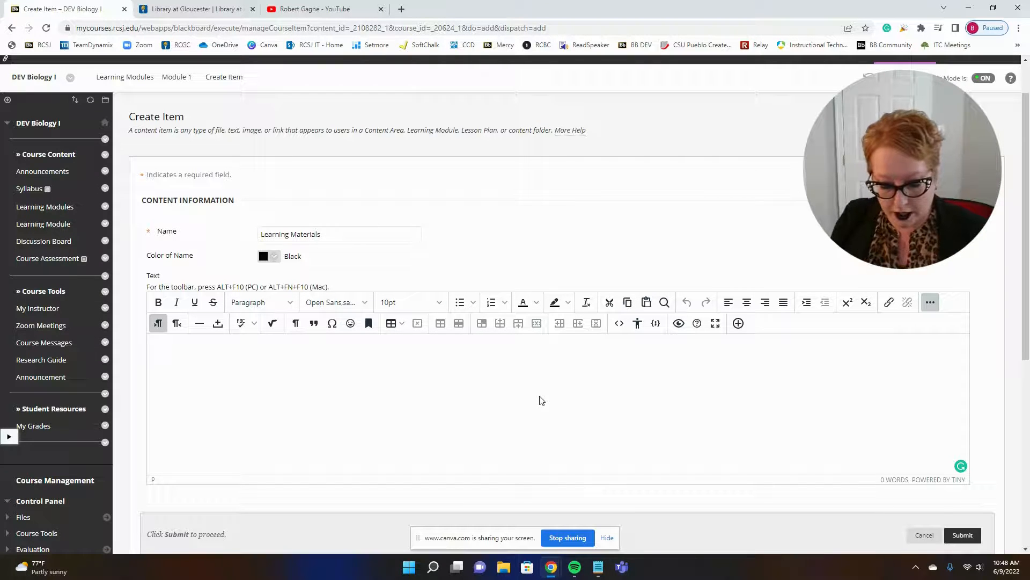
{"action": "type", "text": "I can add text"}
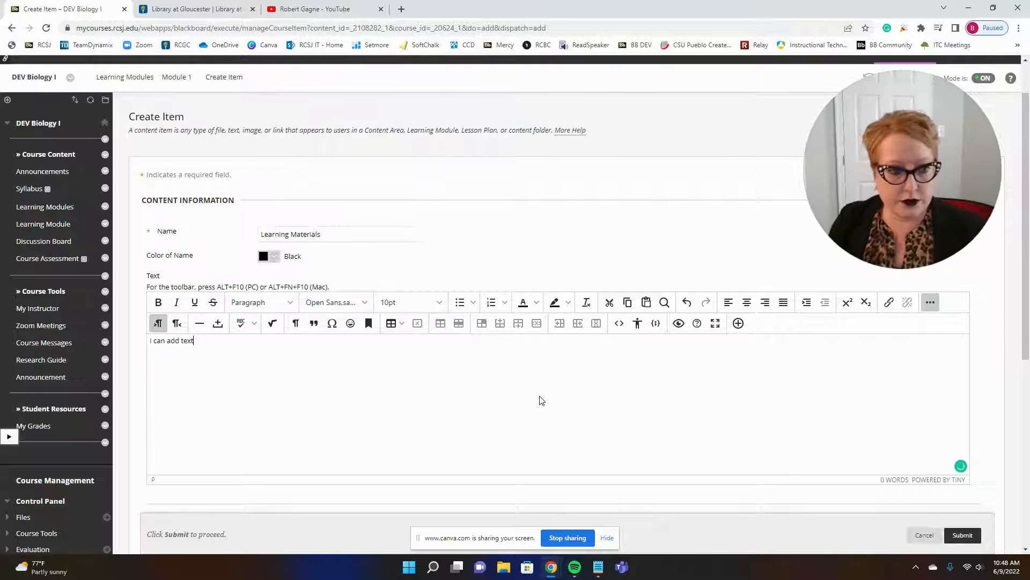
{"action": "left_click_drag", "start_coordinate": [202, 346], "coordinate": [145, 341]}
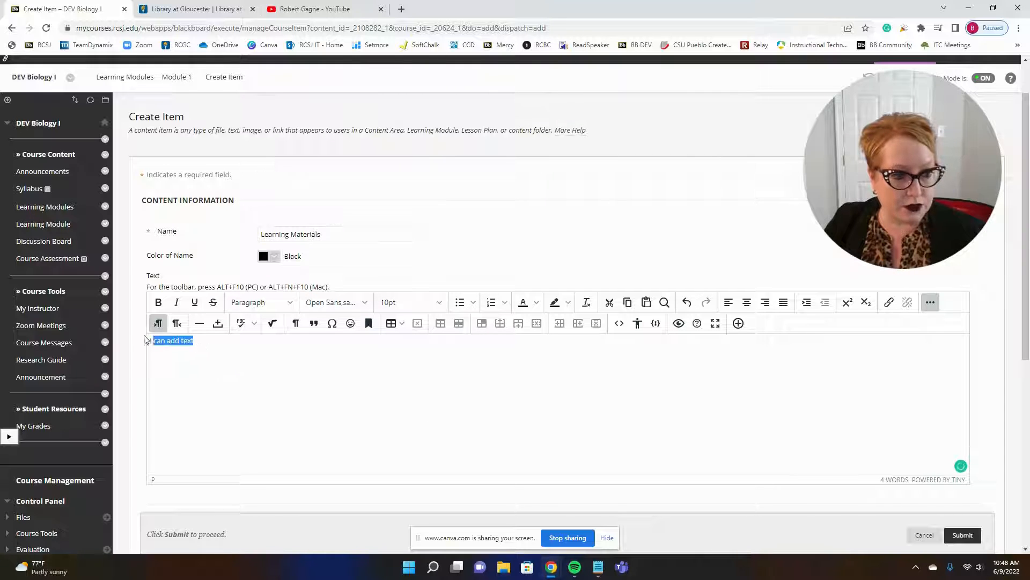
{"action": "left_click", "coordinate": [158, 302]}
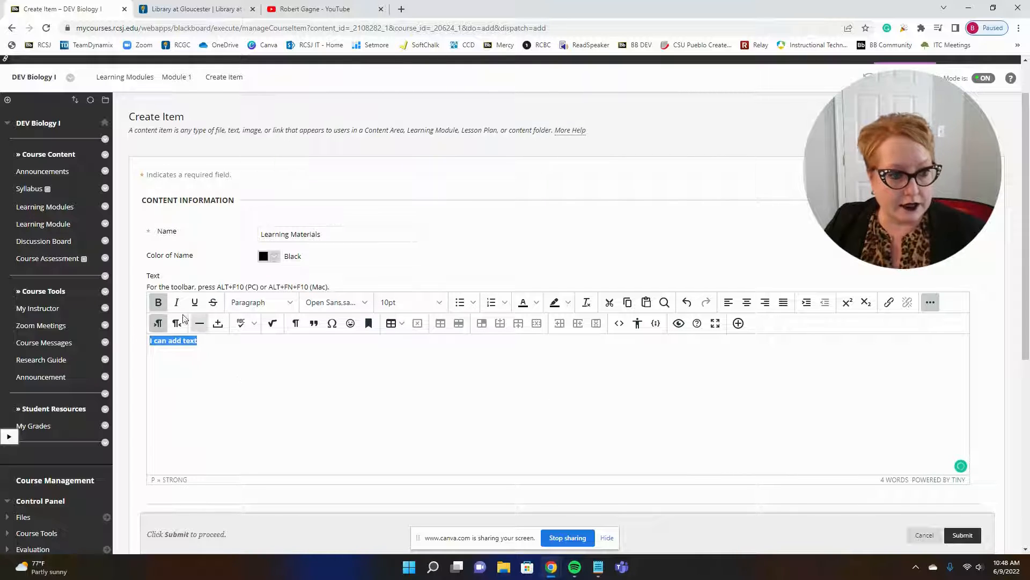
{"action": "left_click", "coordinate": [177, 302]}
{"action": "left_click", "coordinate": [248, 302]}
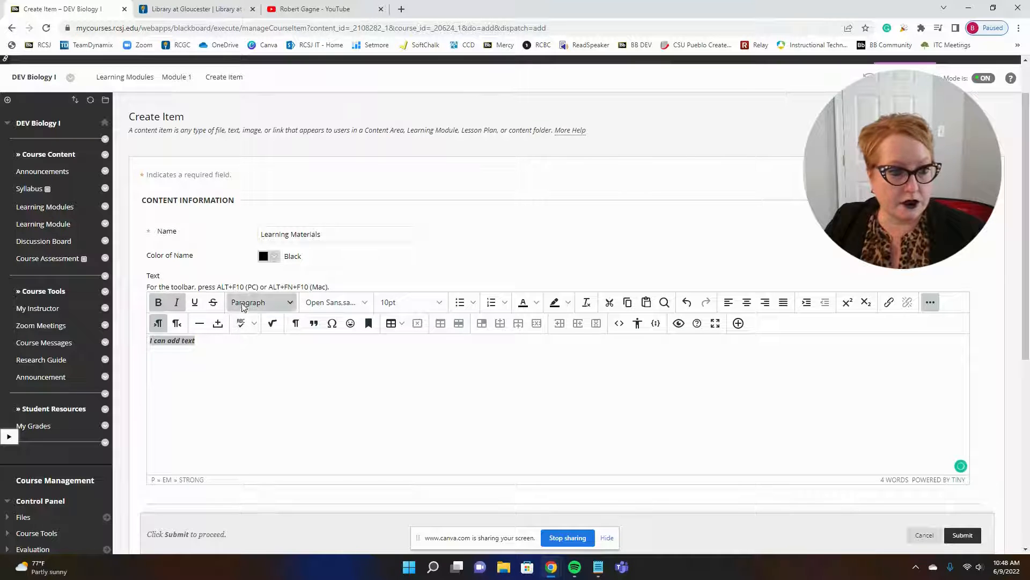
{"action": "left_click", "coordinate": [261, 341]}
{"action": "left_click", "coordinate": [255, 364]}
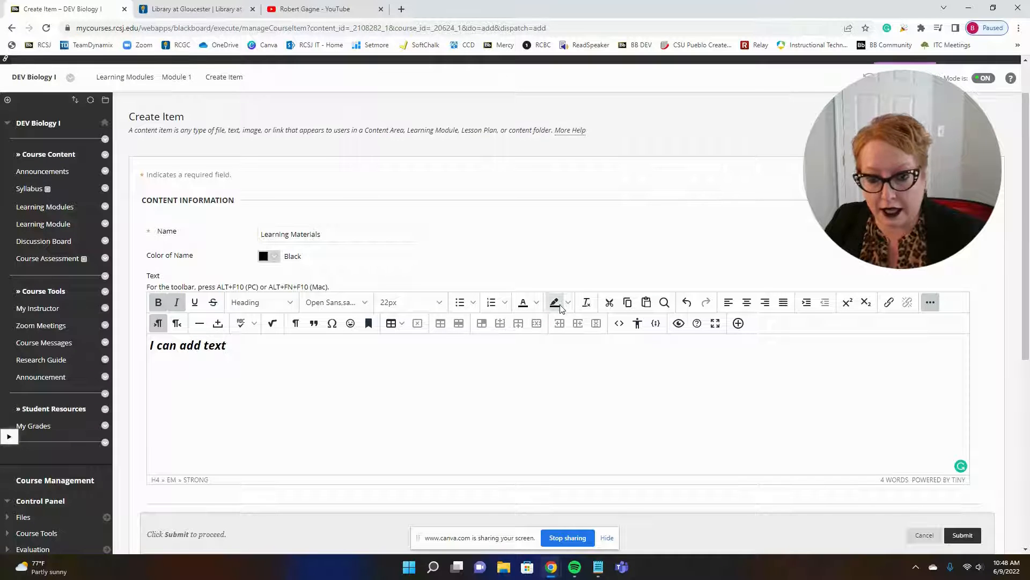
Step: Change the text color of the "I can add text" heading to light yellow
{"action": "left_click", "coordinate": [536, 303]}
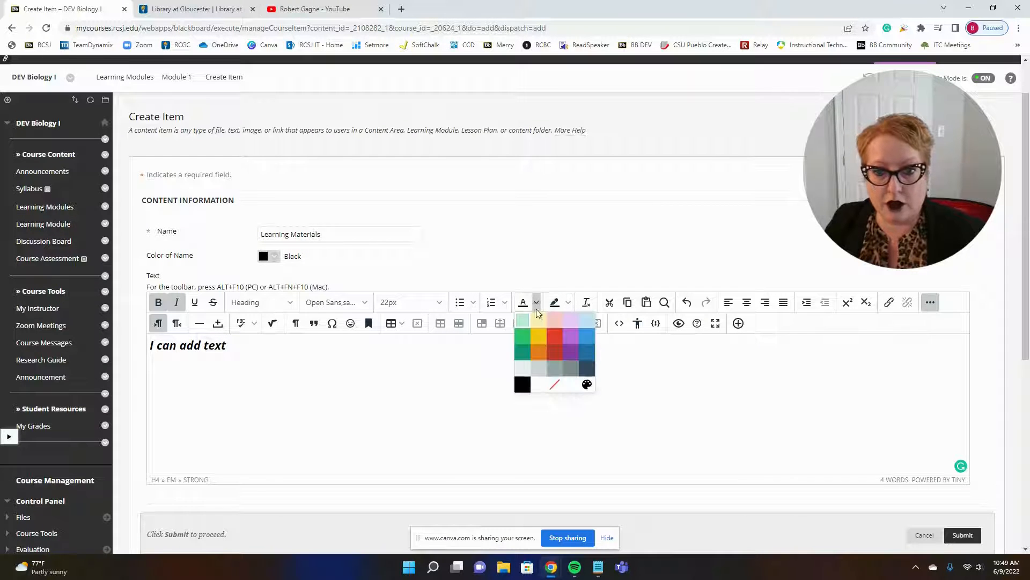
{"action": "left_click", "coordinate": [646, 385]}
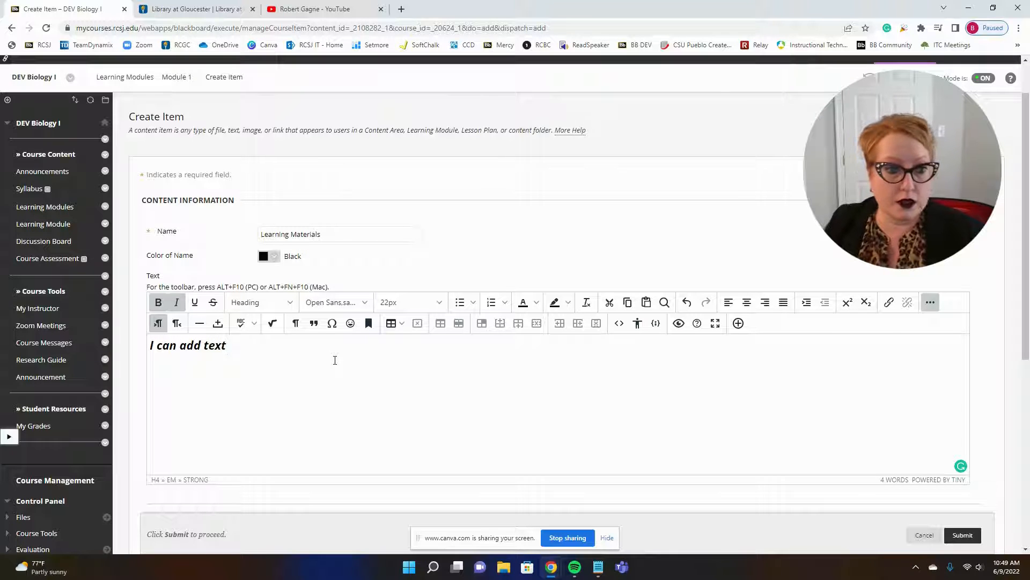
{"action": "left_click_drag", "start_coordinate": [247, 346], "coordinate": [143, 328]}
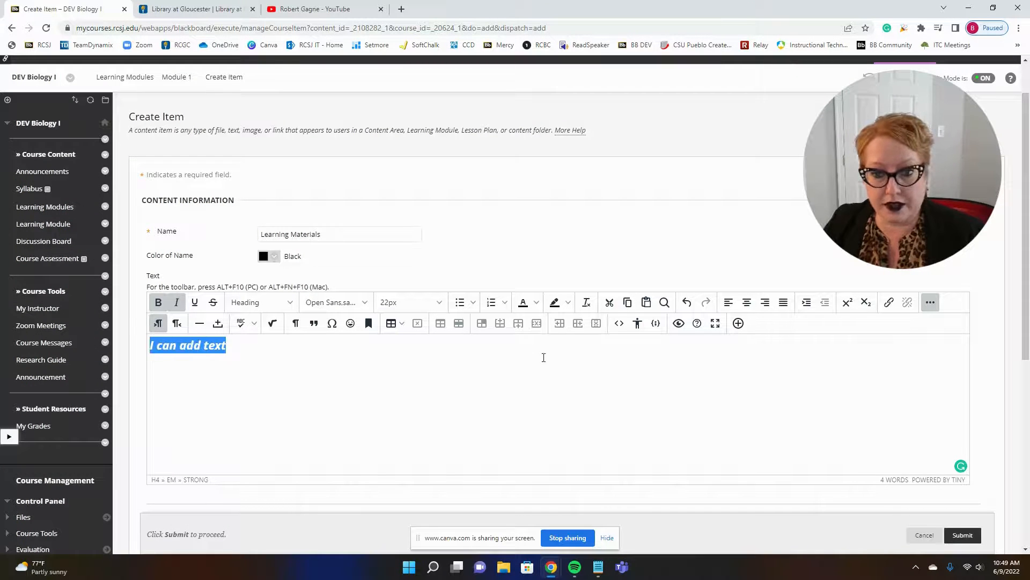
{"action": "left_click", "coordinate": [523, 303]}
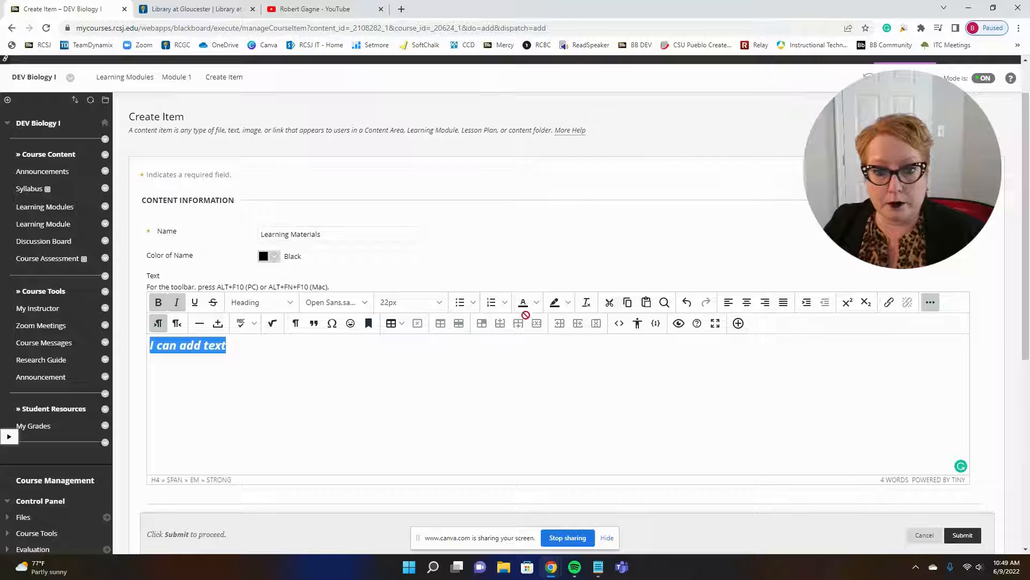
{"action": "left_click", "coordinate": [536, 303]}
{"action": "left_click", "coordinate": [537, 323]}
{"action": "left_click", "coordinate": [407, 352]}
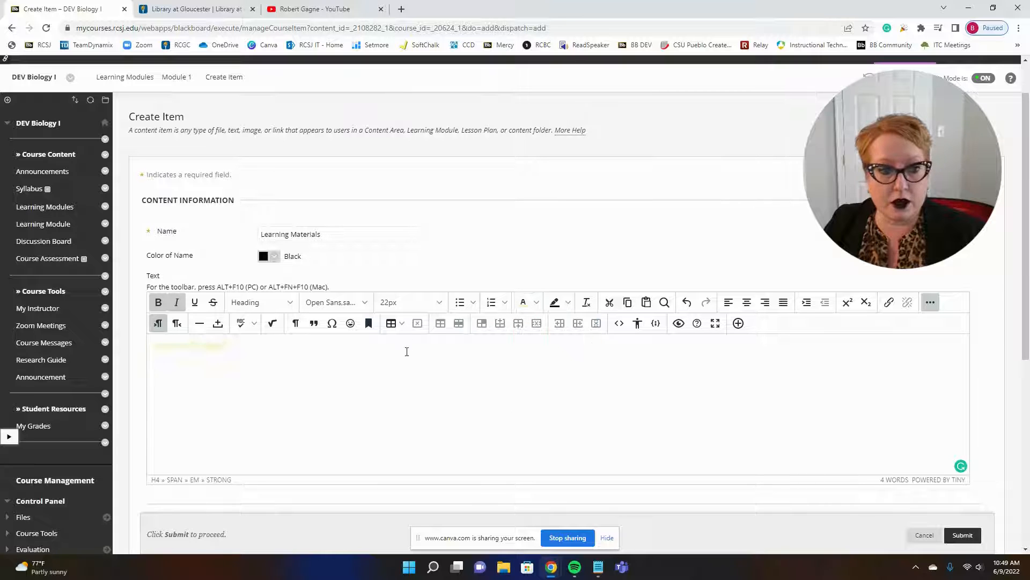
Step: Set the text color of the "I can add text" heading to black and start a new line below it
{"action": "left_click", "coordinate": [537, 303]}
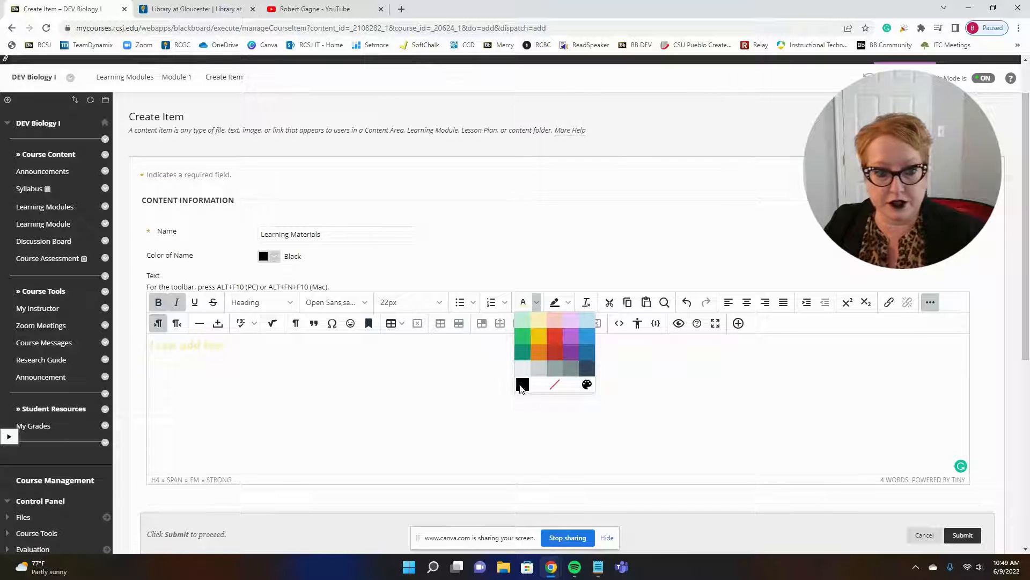
{"action": "left_click", "coordinate": [522, 384]}
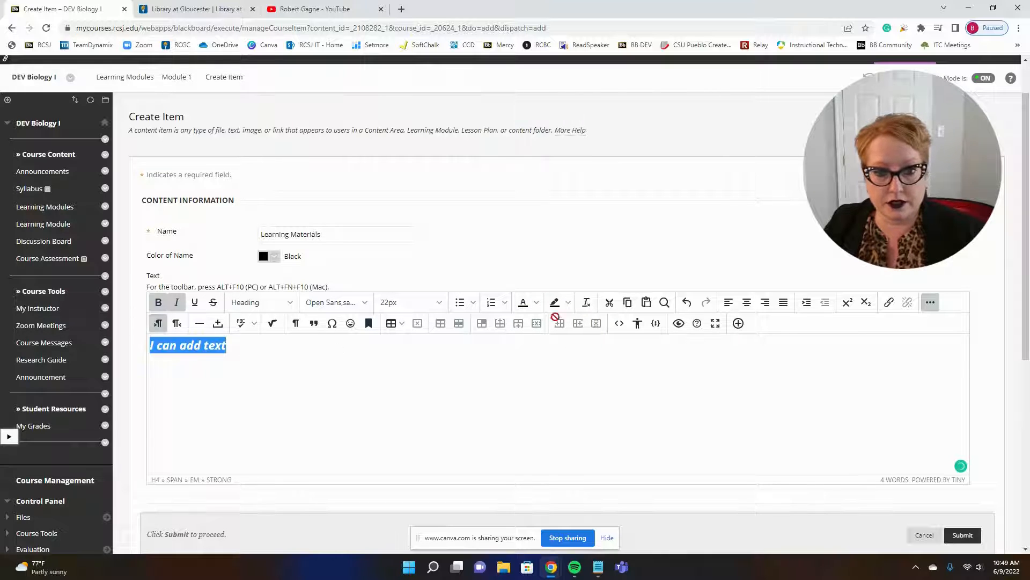
{"action": "left_click", "coordinate": [537, 305]}
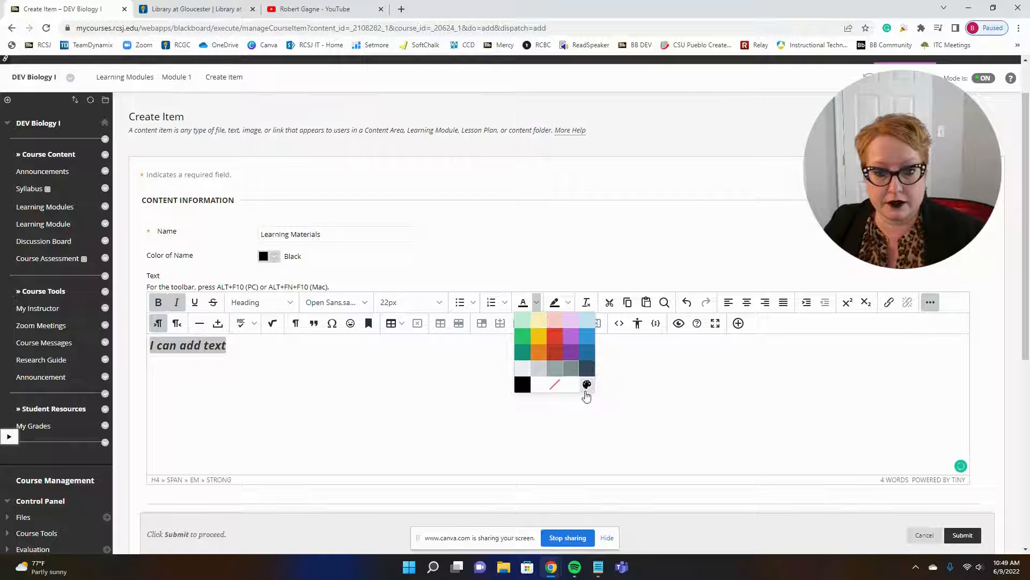
{"action": "left_click", "coordinate": [524, 384]}
{"action": "left_click", "coordinate": [418, 364]}
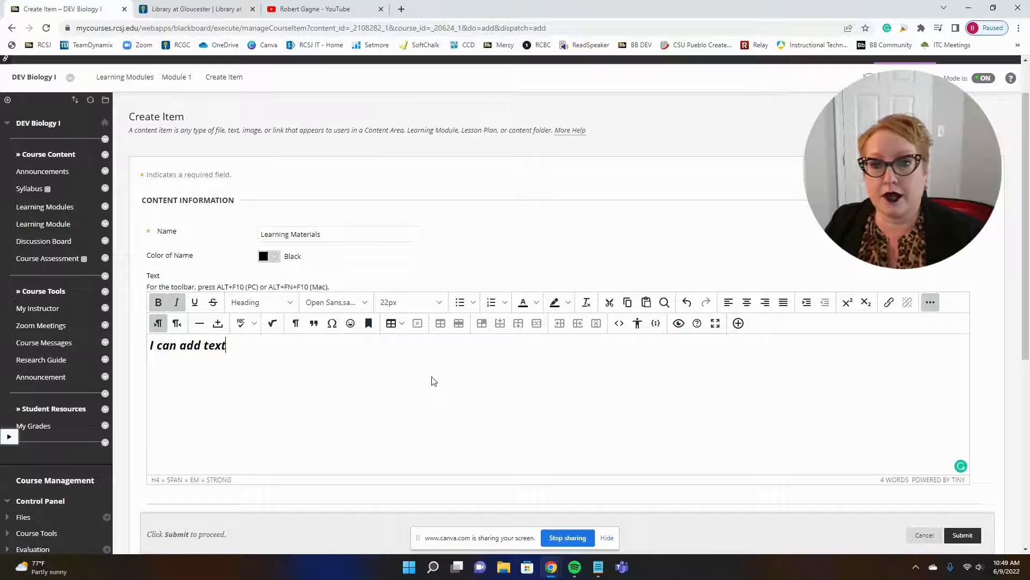
{"action": "key", "text": "Return"}
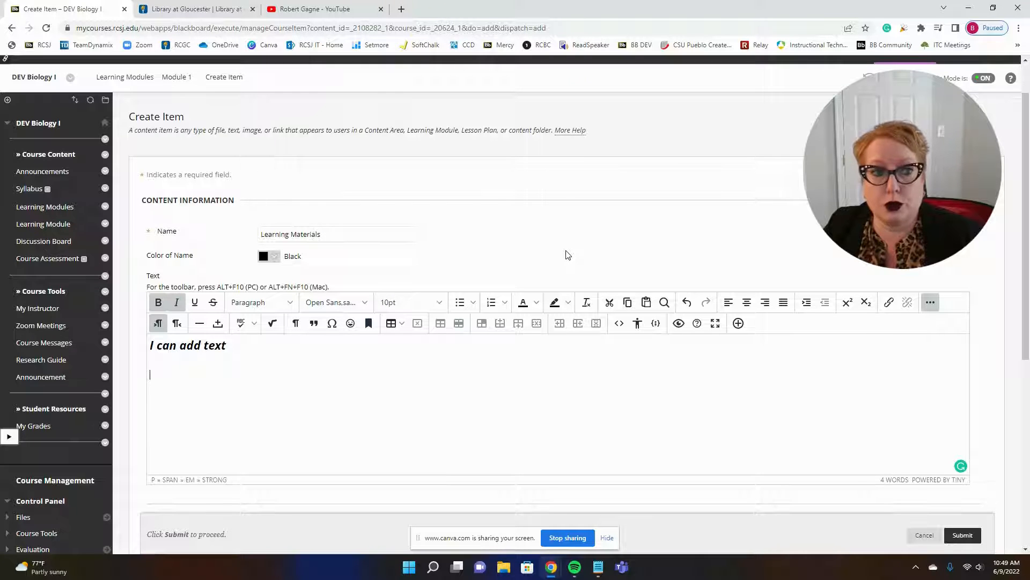
Step: Attach the local file Revisiting Gagne from the Desktop to the item
{"action": "scroll", "coordinate": [568, 255], "scroll_direction": "down", "scroll_amount": 4}
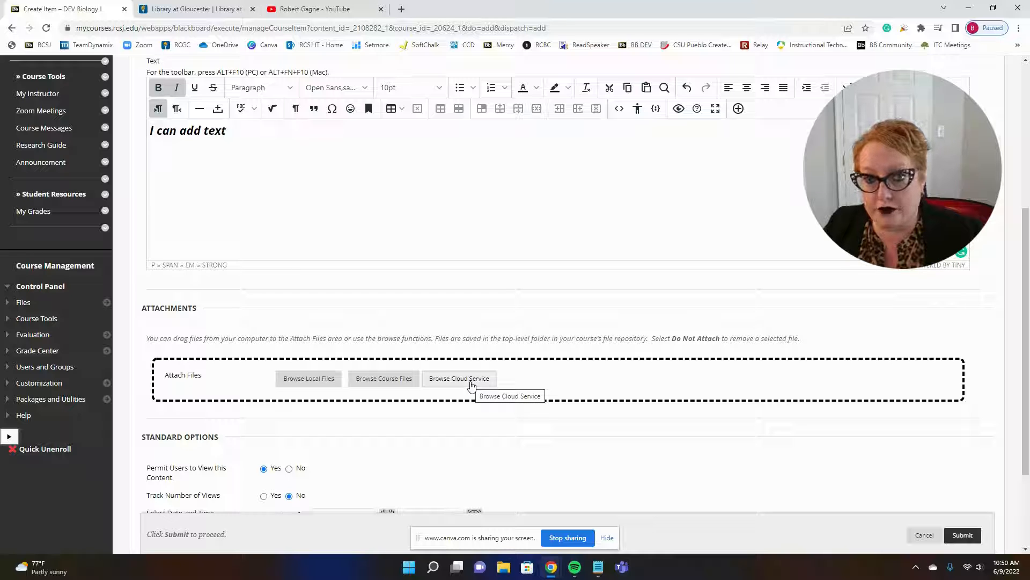
{"action": "left_click", "coordinate": [302, 381]}
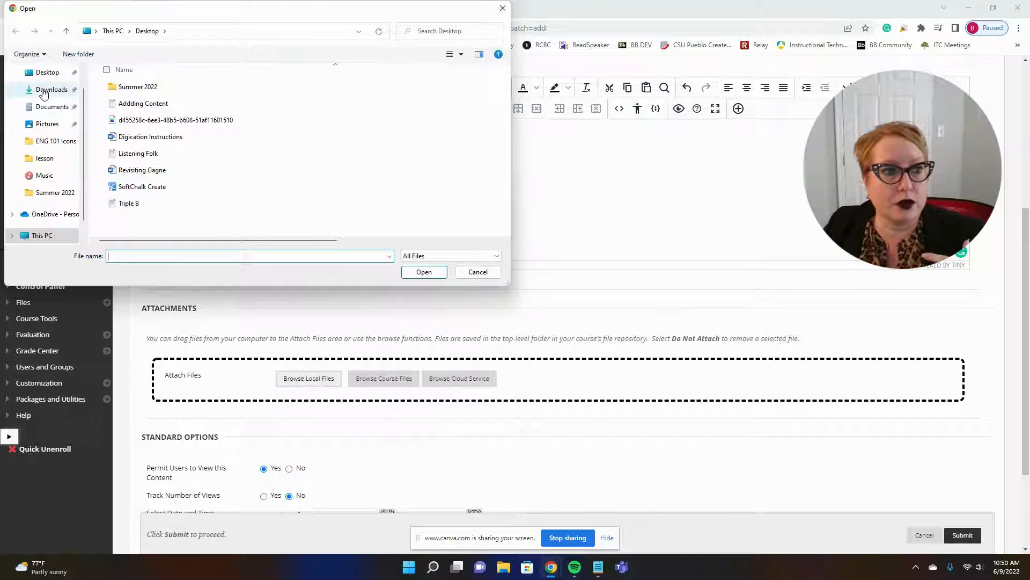
{"action": "left_click", "coordinate": [47, 74]}
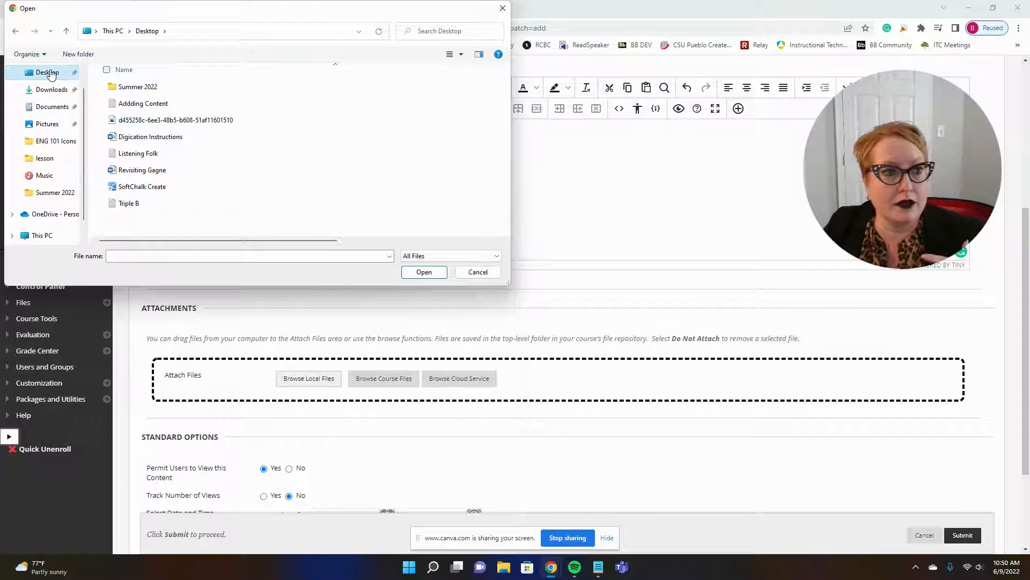
{"action": "left_click", "coordinate": [164, 173]}
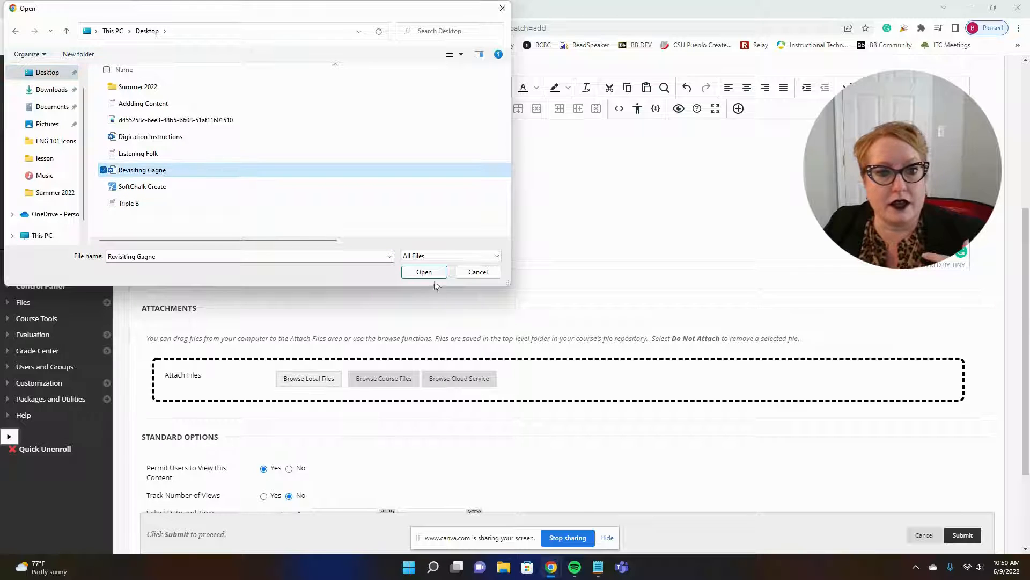
{"action": "left_click", "coordinate": [425, 273]}
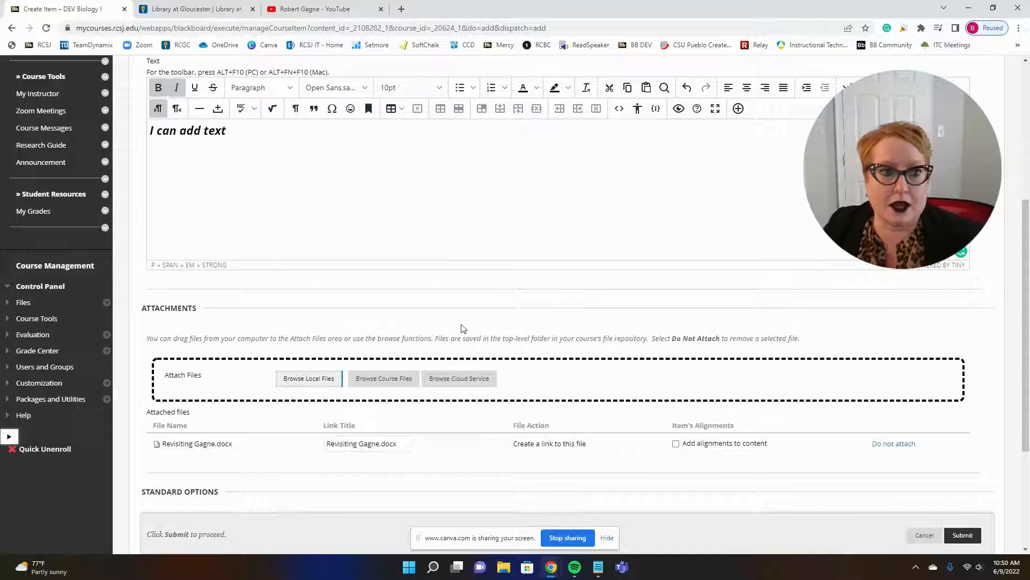
Step: Add the sentence "If you need additional research help click here for the library." below the heading in the item's text
{"action": "left_click", "coordinate": [308, 147]}
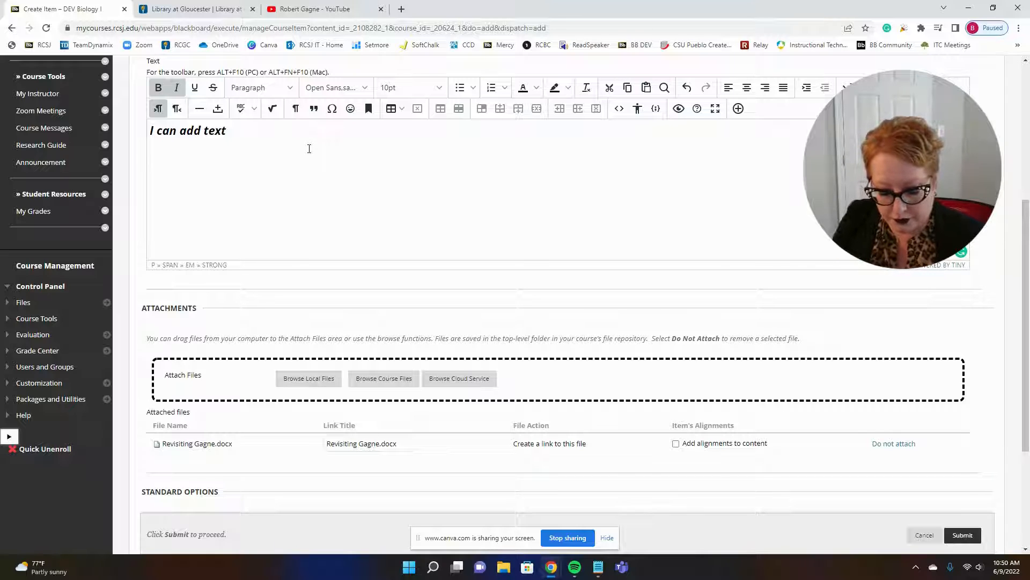
{"action": "type", "text": "If you need add"}
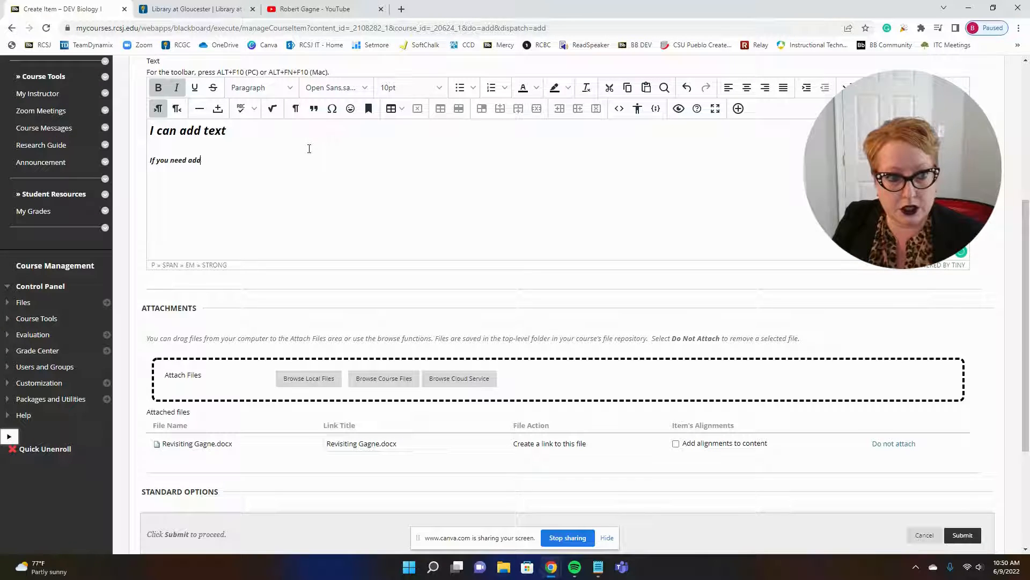
{"action": "type", "text": "itional res"}
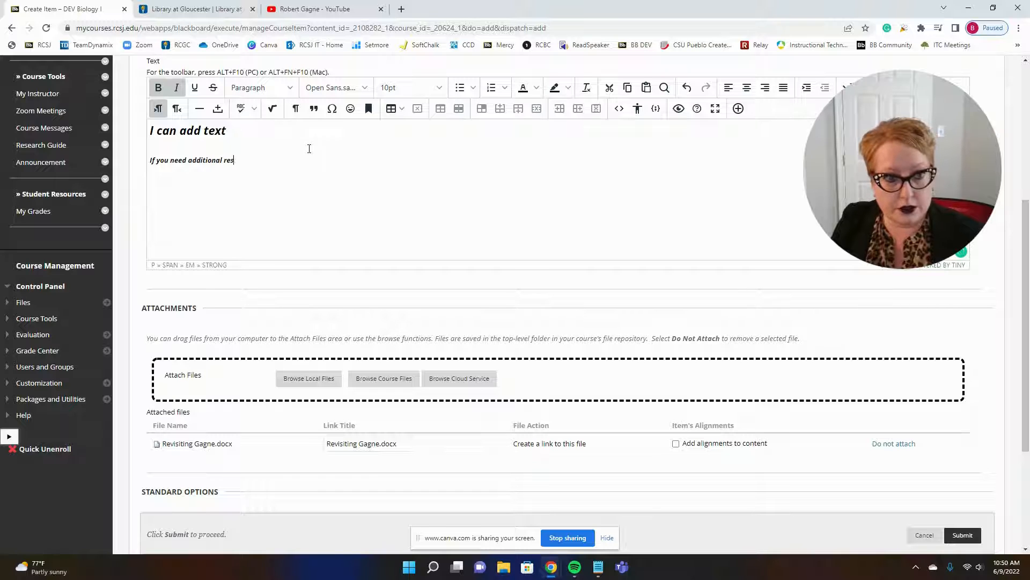
{"action": "type", "text": "earch help cl"}
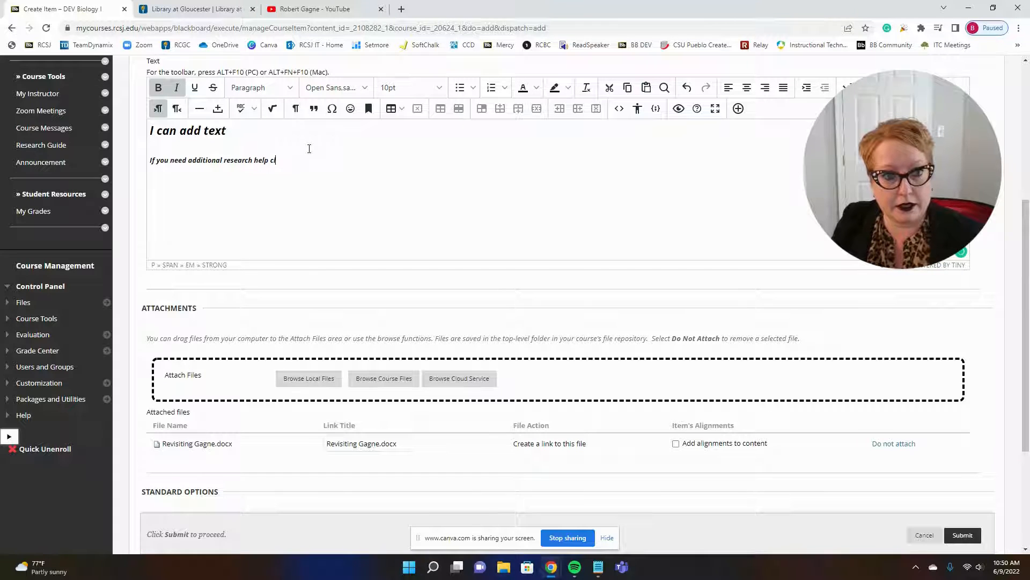
{"action": "type", "text": "ick here"}
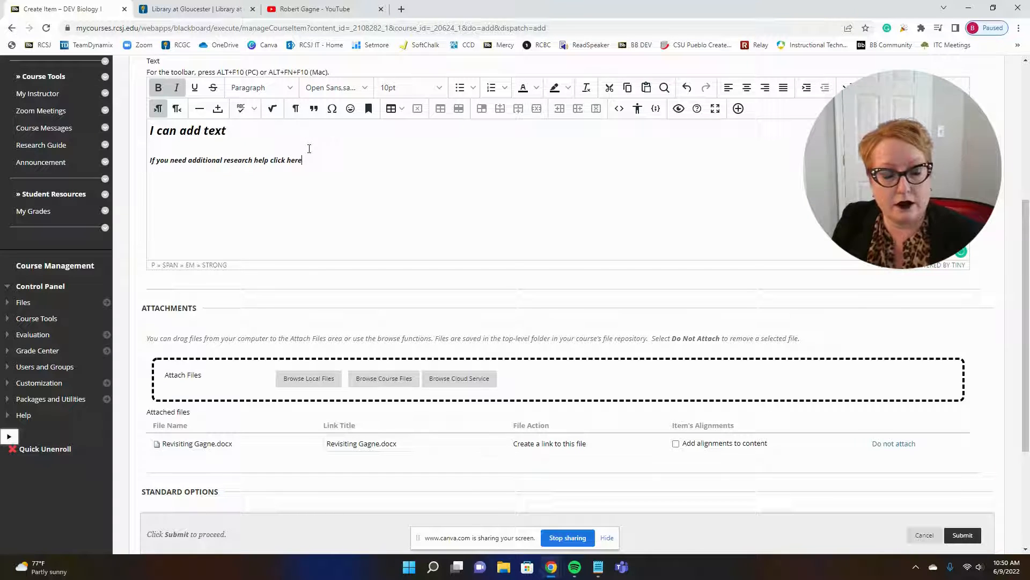
{"action": "type", "text": " for the library."}
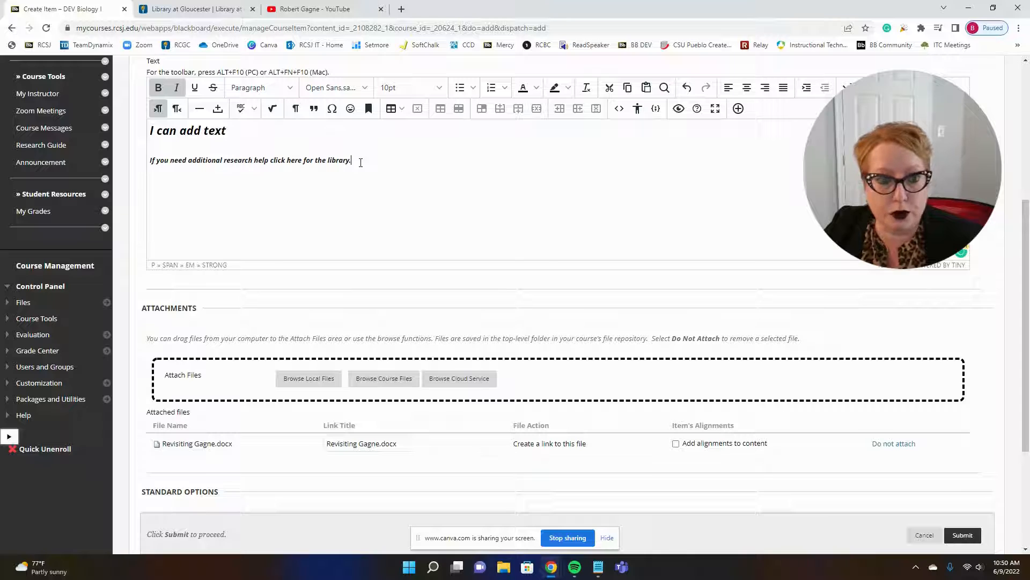
{"action": "left_click_drag", "start_coordinate": [358, 162], "coordinate": [271, 159]}
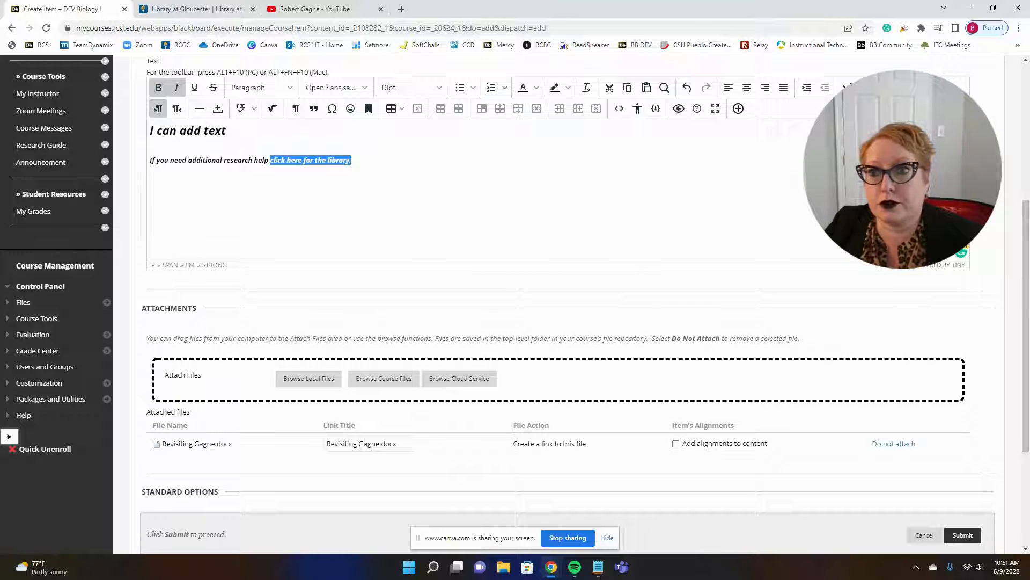
{"action": "left_click", "coordinate": [201, 12]}
{"action": "left_click", "coordinate": [196, 26]}
{"action": "key", "text": "ctrl+c"}
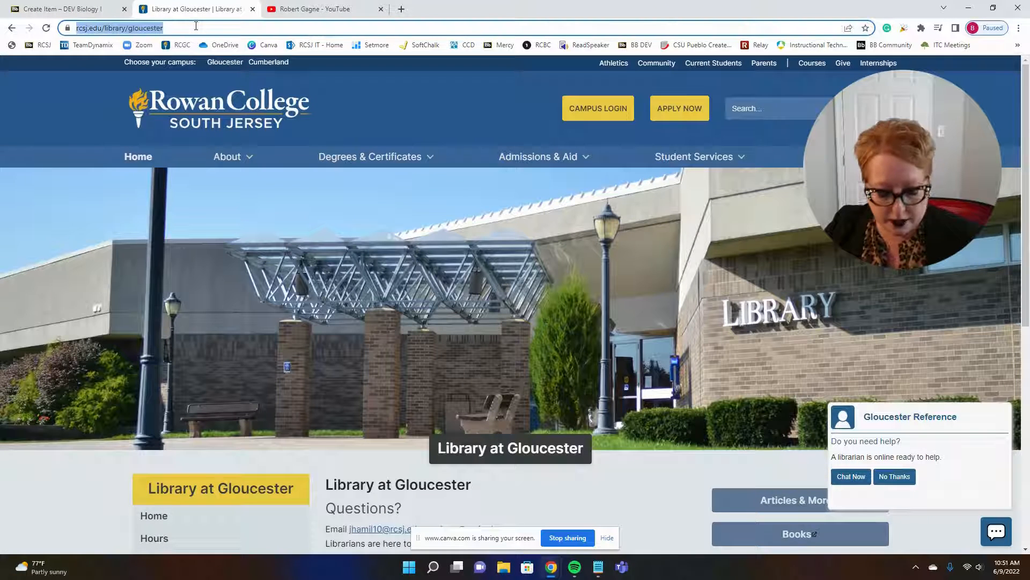
{"action": "left_click", "coordinate": [62, 9]}
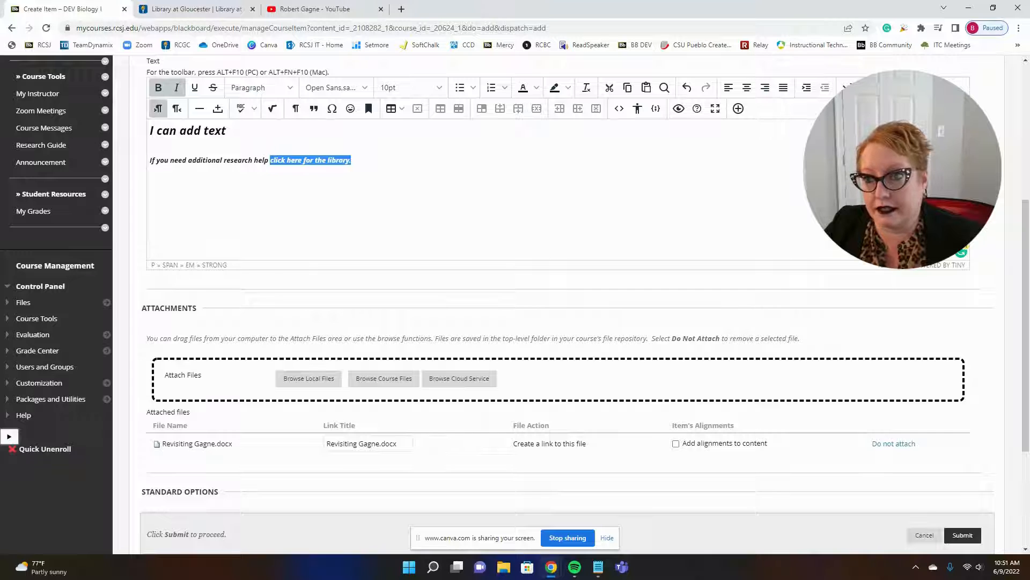
{"action": "key", "text": "ctrl+k"}
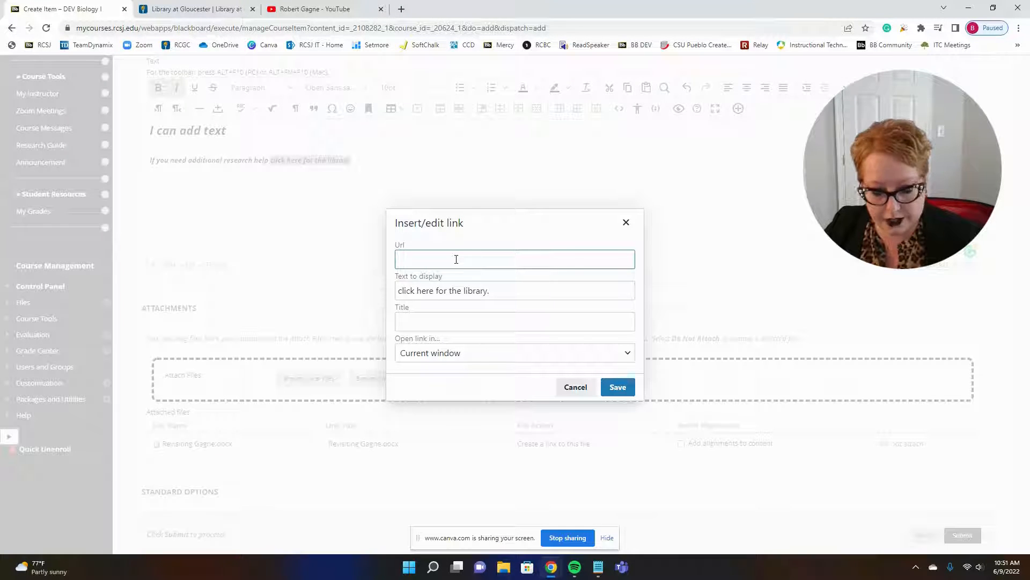
{"action": "key", "text": "ctrl+v"}
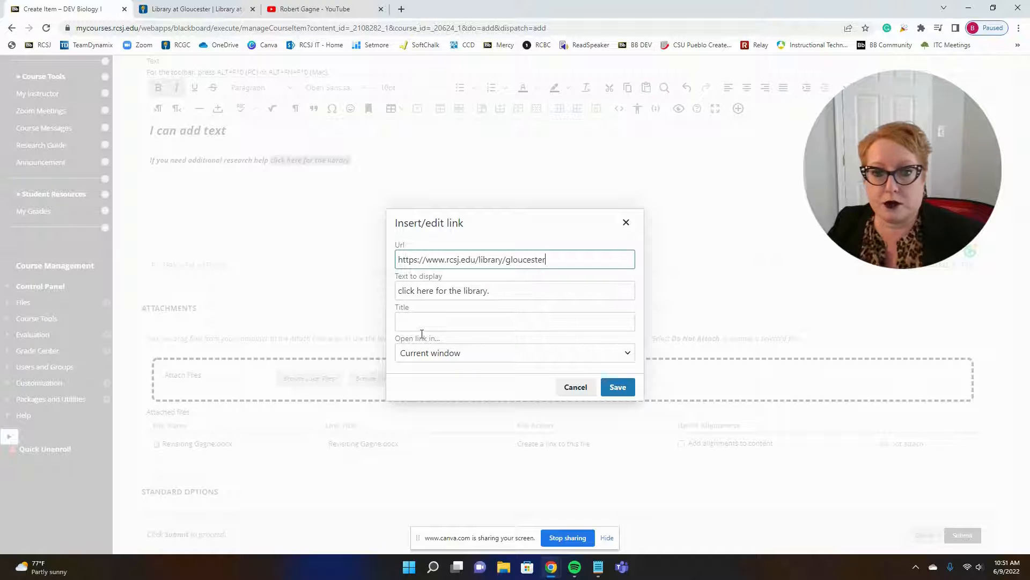
{"action": "left_click", "coordinate": [417, 353]}
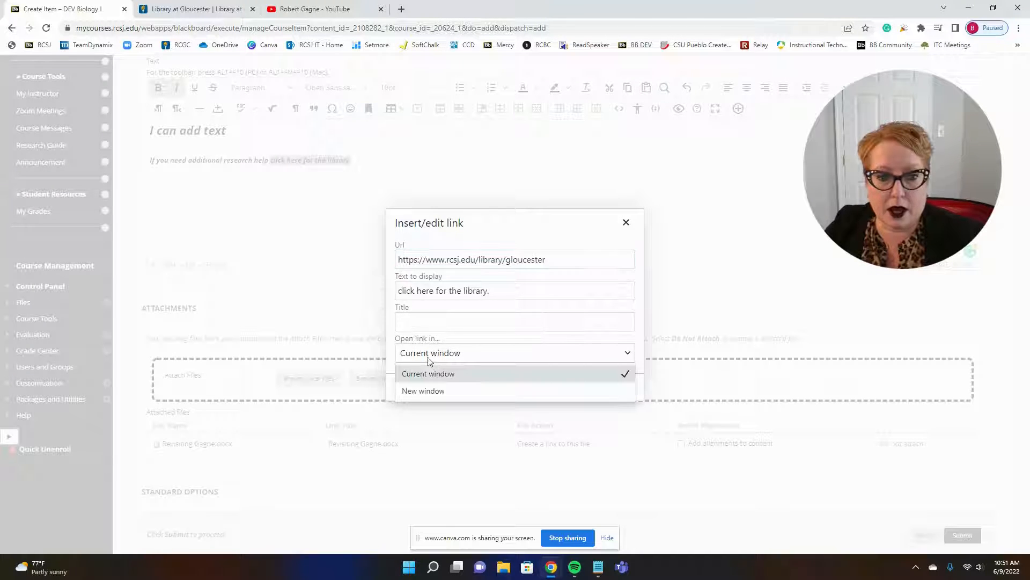
{"action": "left_click", "coordinate": [433, 392]}
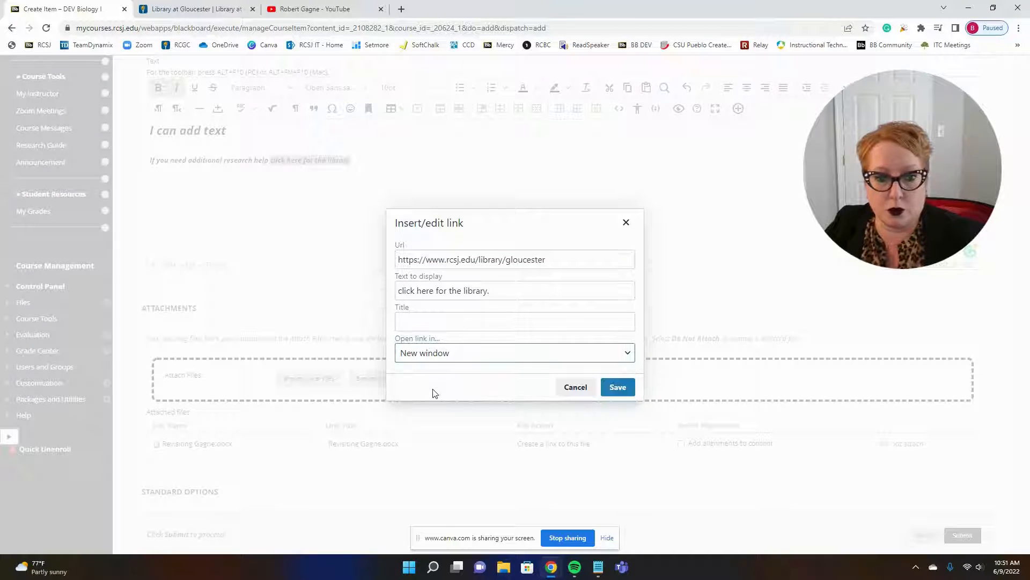
{"action": "left_click", "coordinate": [617, 387]}
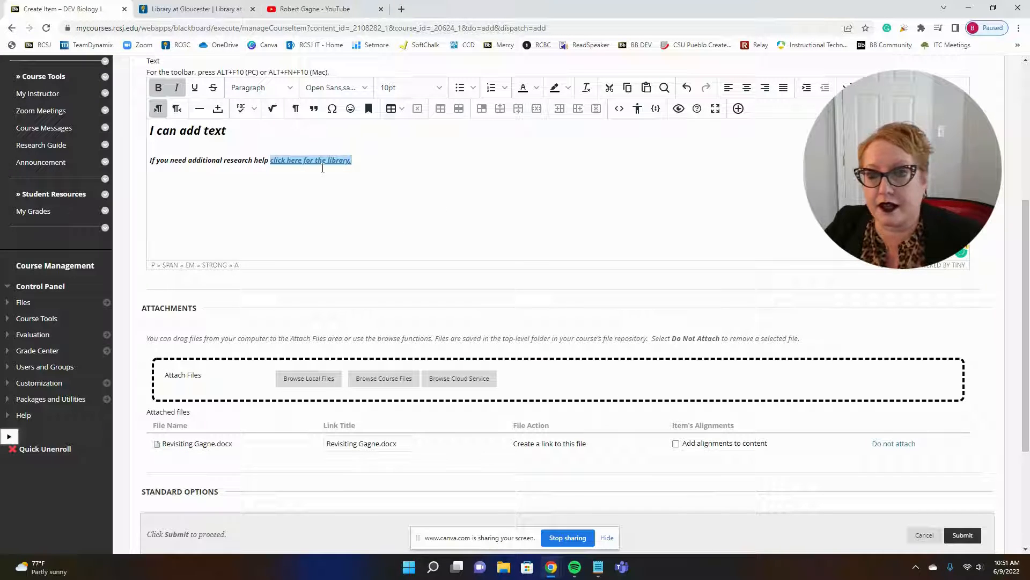
{"action": "left_click", "coordinate": [384, 174]}
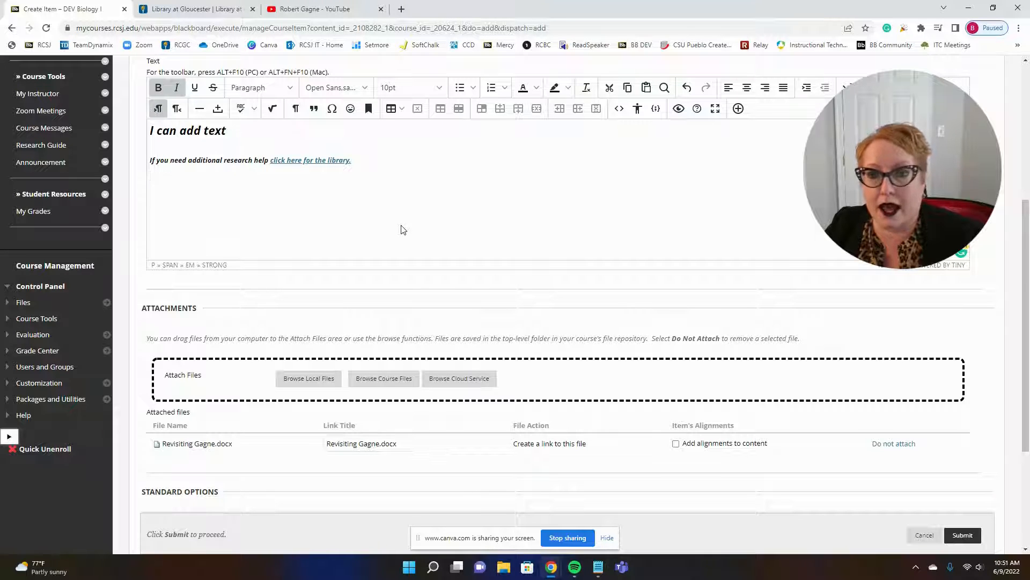
Step: Start adding a YouTube video to the item's text below the library sentence and search for "gagne"
{"action": "left_click", "coordinate": [739, 108]}
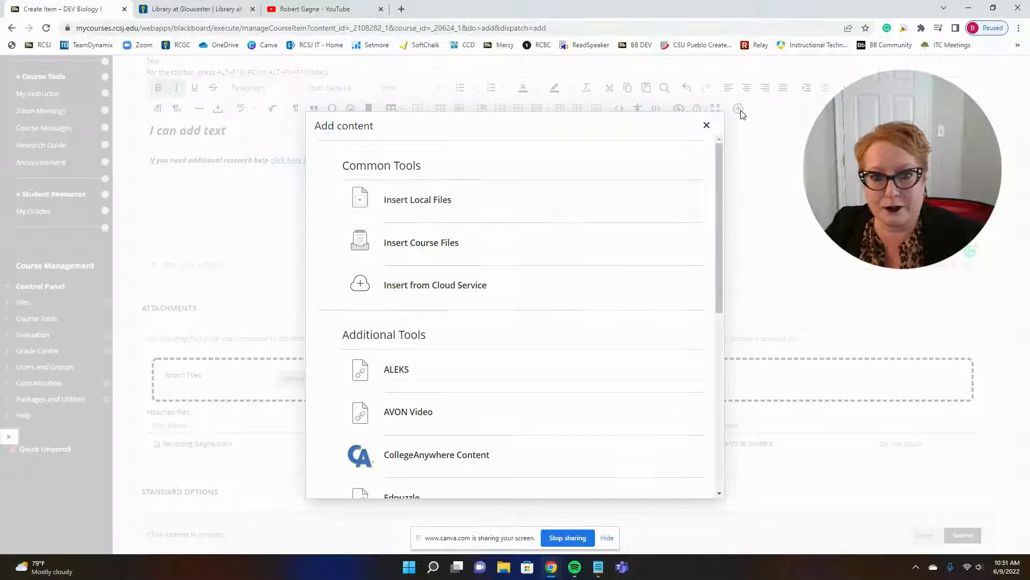
{"action": "scroll", "coordinate": [545, 253], "scroll_direction": "down", "scroll_amount": 1}
{"action": "scroll", "coordinate": [548, 253], "scroll_direction": "down", "scroll_amount": 3}
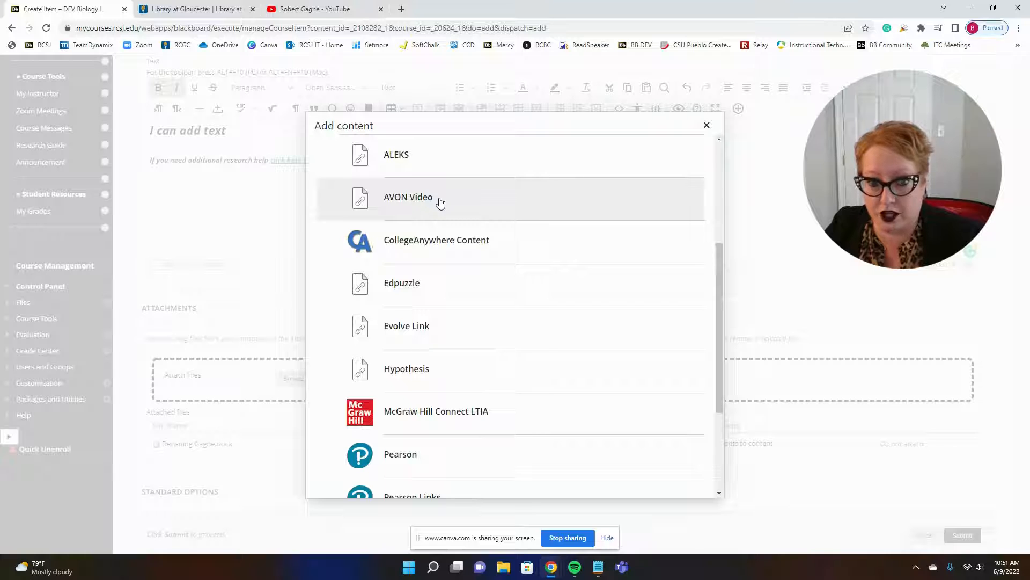
{"action": "scroll", "coordinate": [438, 202], "scroll_direction": "down", "scroll_amount": 3}
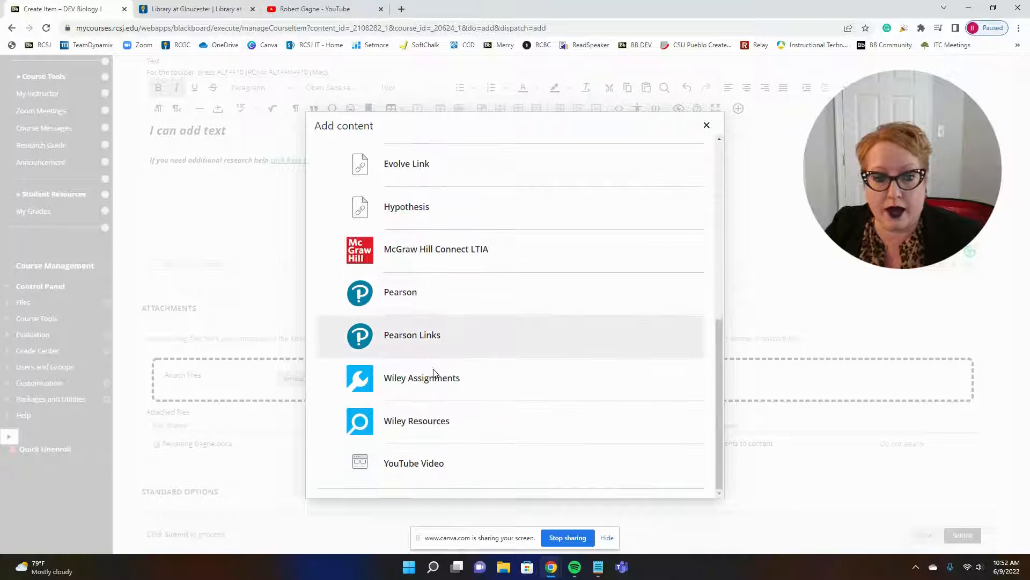
{"action": "left_click", "coordinate": [436, 464]}
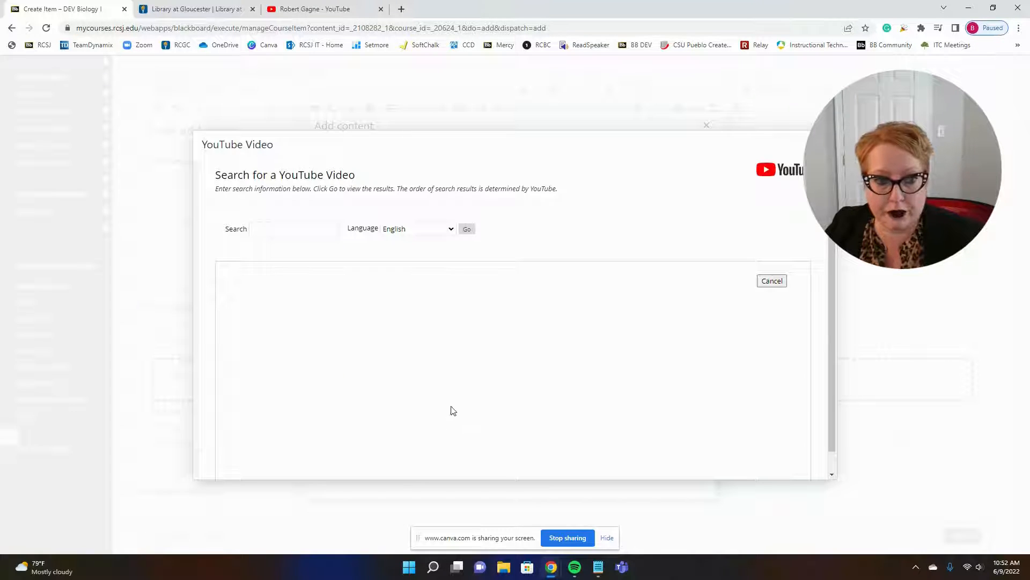
{"action": "left_click", "coordinate": [273, 233]}
{"action": "type", "text": "g"}
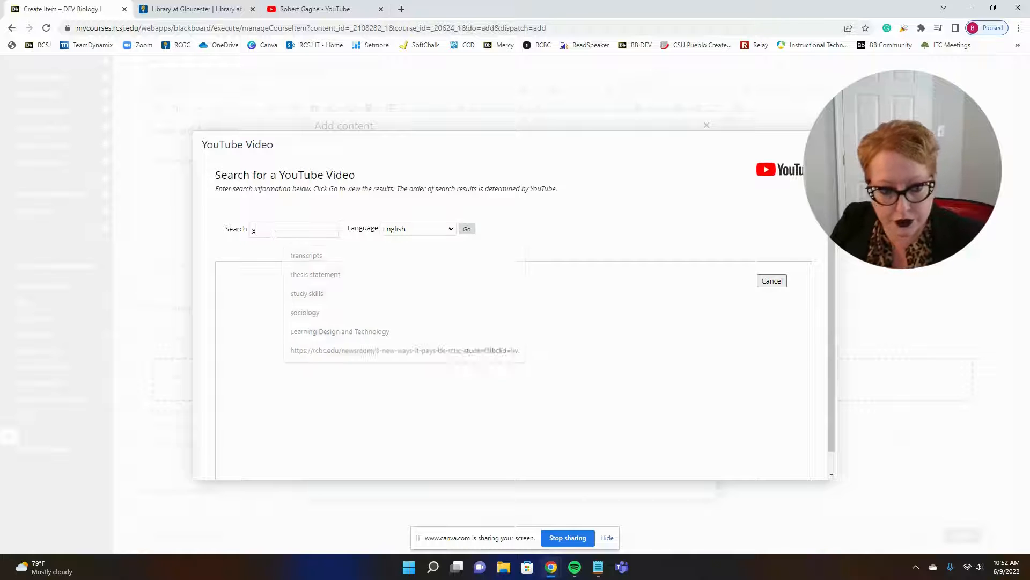
{"action": "type", "text": "agne"}
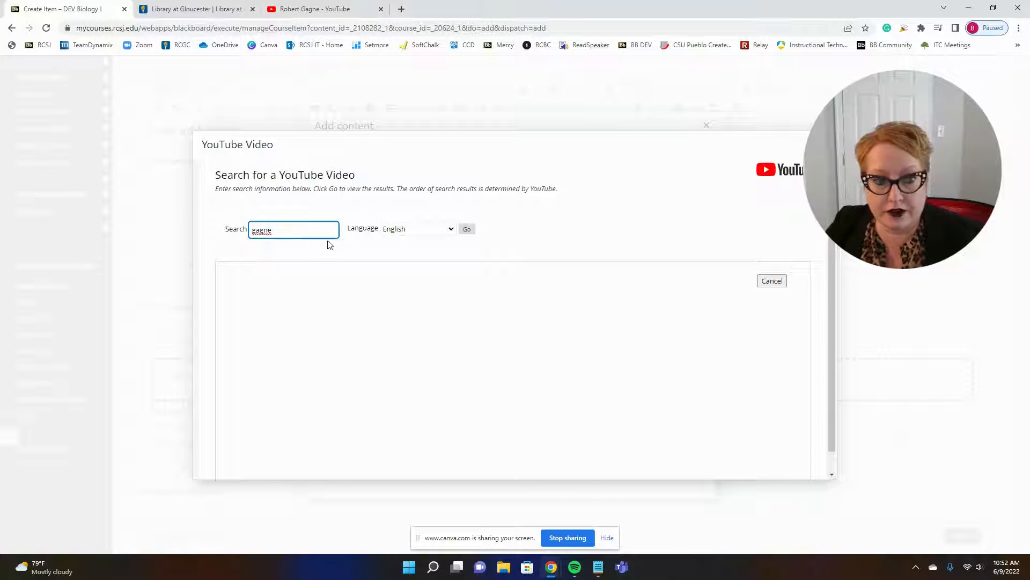
{"action": "left_click", "coordinate": [467, 230]}
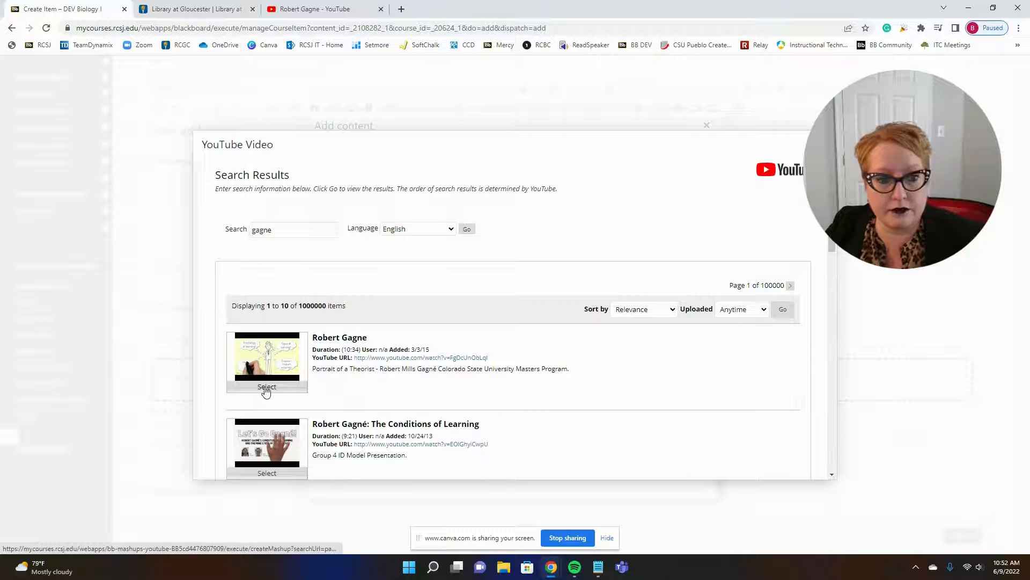
Step: Insert the 10:34 YouTube video "Robert Gagne" from the search results as a mashup, keeping its name and default options
{"action": "scroll", "coordinate": [394, 398], "scroll_direction": "down", "scroll_amount": 4}
{"action": "scroll", "coordinate": [395, 400], "scroll_direction": "up", "scroll_amount": 3}
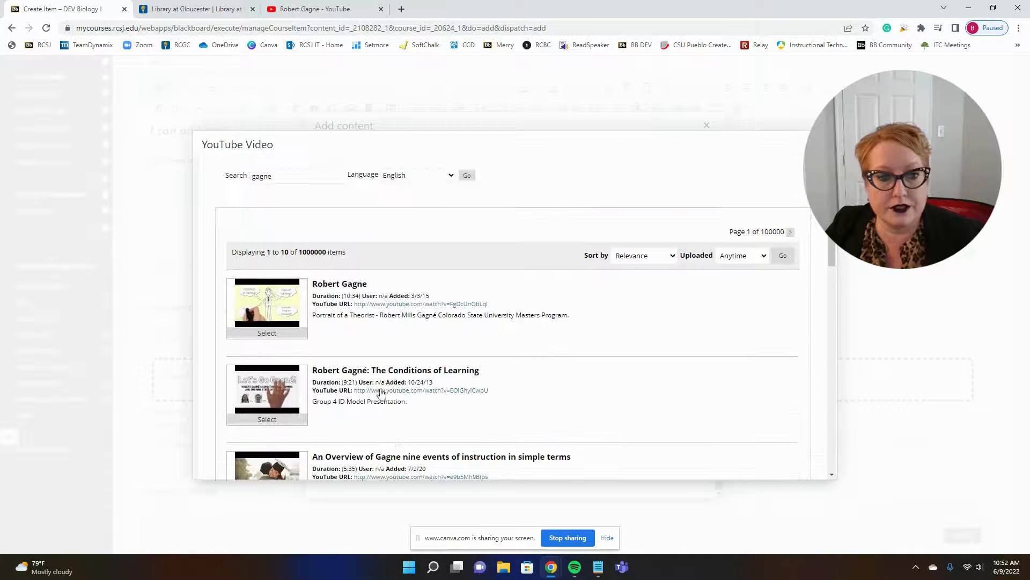
{"action": "left_click", "coordinate": [262, 336]}
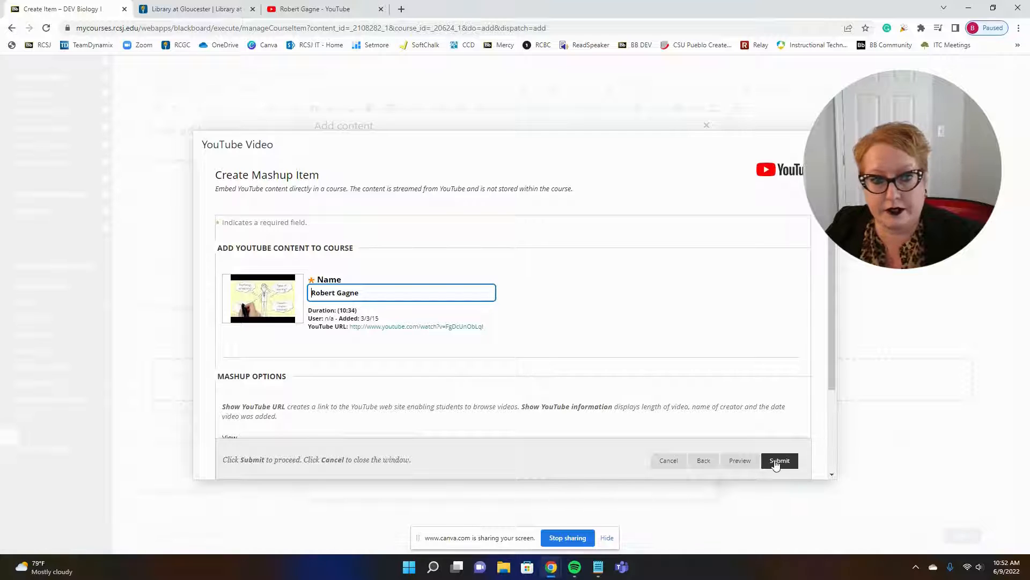
{"action": "left_click", "coordinate": [779, 461]}
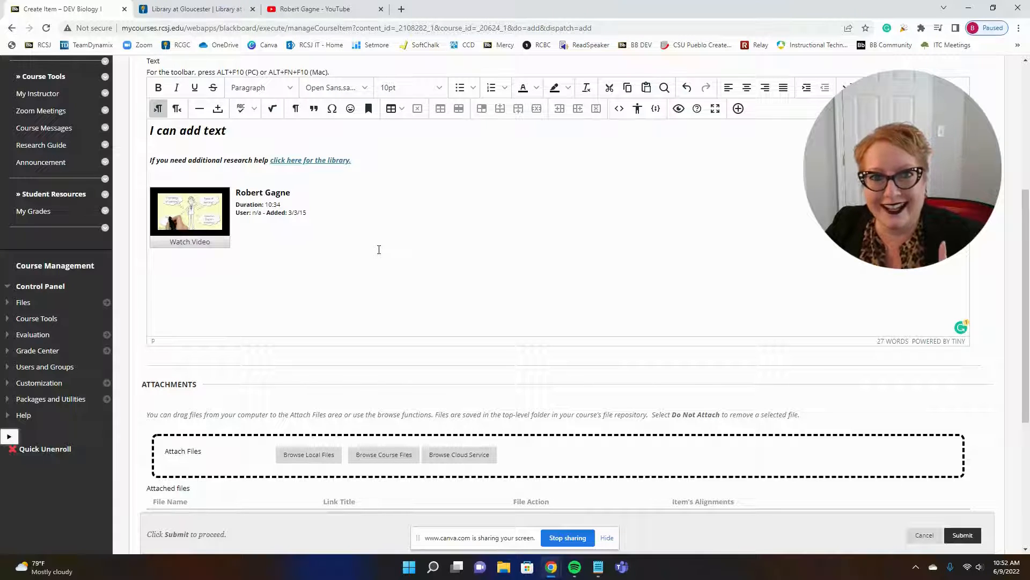
Step: Switch to the open YouTube page of the Robert Gagne video and copy its iframe embed code
{"action": "left_click", "coordinate": [328, 13]}
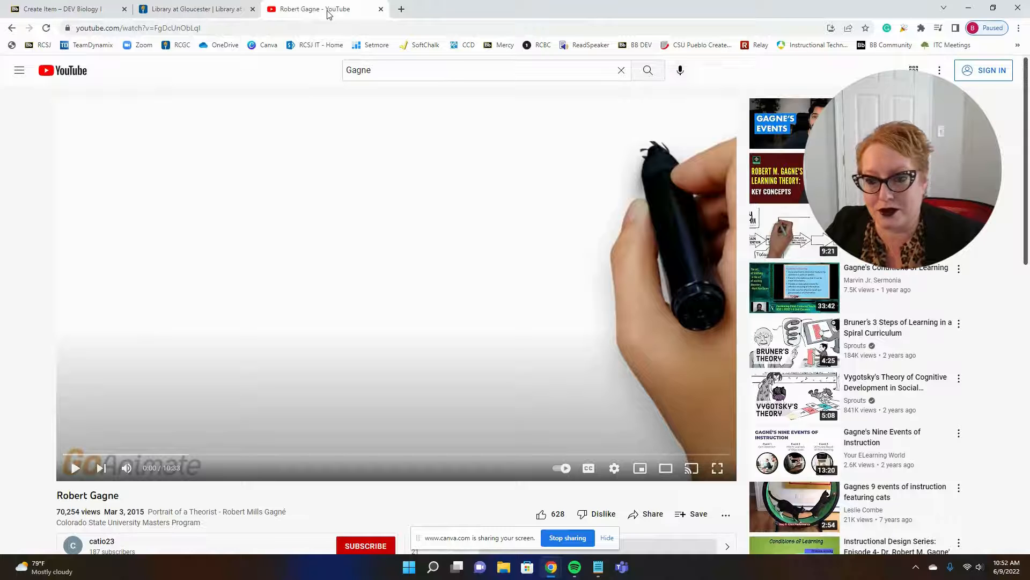
{"action": "left_click", "coordinate": [653, 515]}
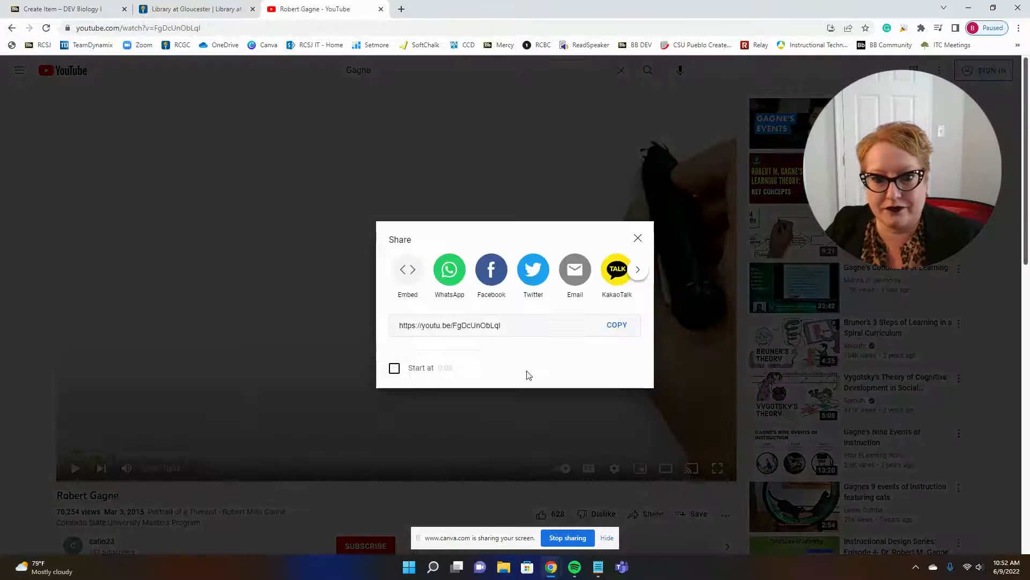
{"action": "left_click", "coordinate": [404, 273]}
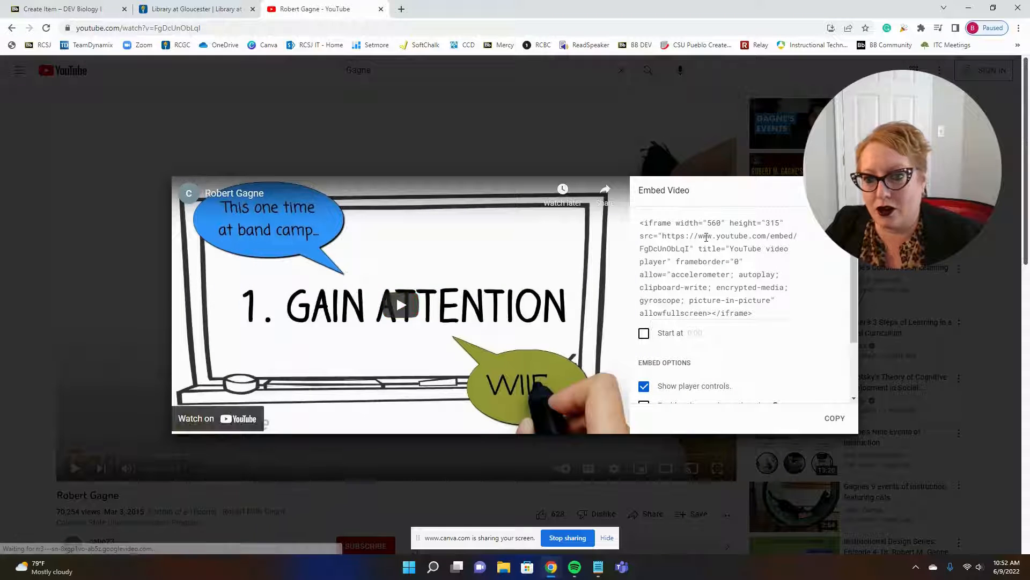
{"action": "left_click", "coordinate": [675, 265]}
{"action": "key", "text": "ctrl+c"}
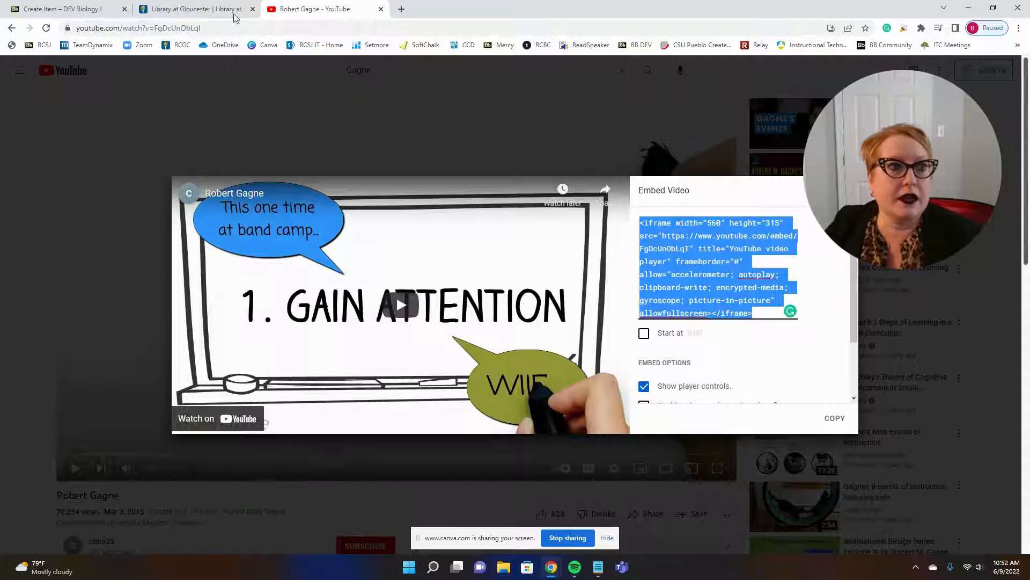
Step: Return to the Blackboard item, paste the iframe embed code at the end of its text's source code and save it
{"action": "left_click", "coordinate": [83, 9]}
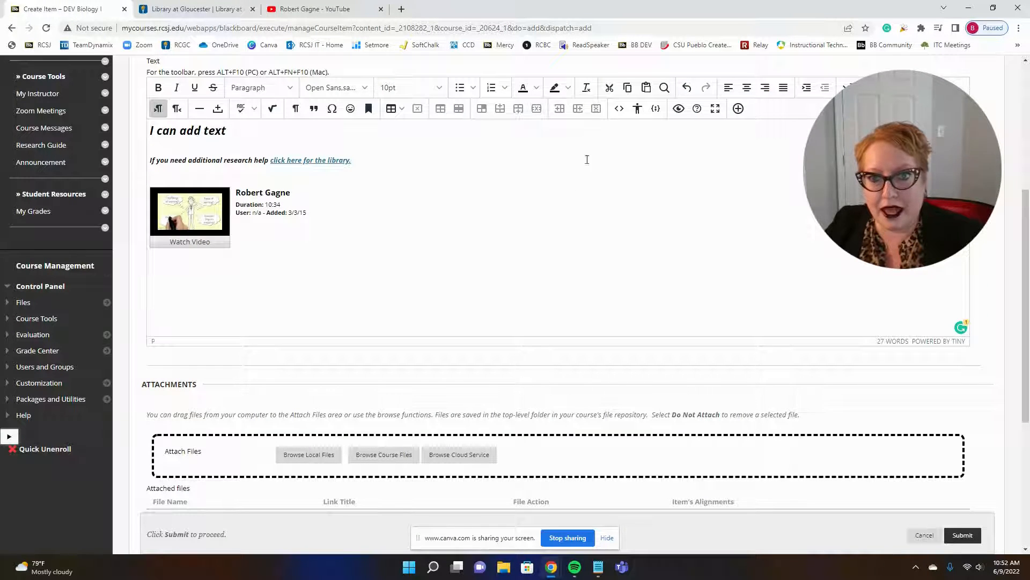
{"action": "left_click", "coordinate": [619, 112]}
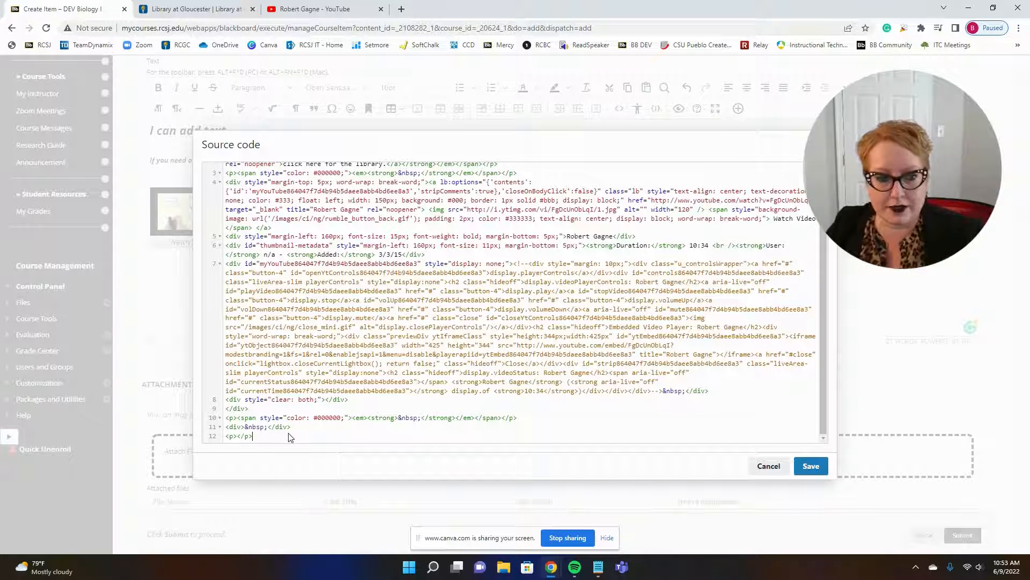
{"action": "key", "text": "ctrl+v"}
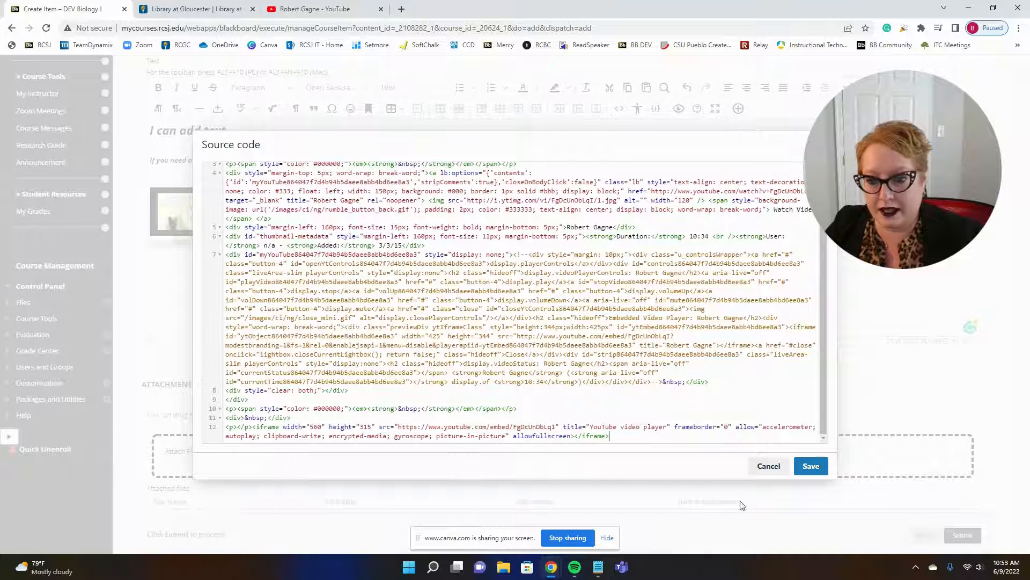
{"action": "left_click", "coordinate": [811, 465]}
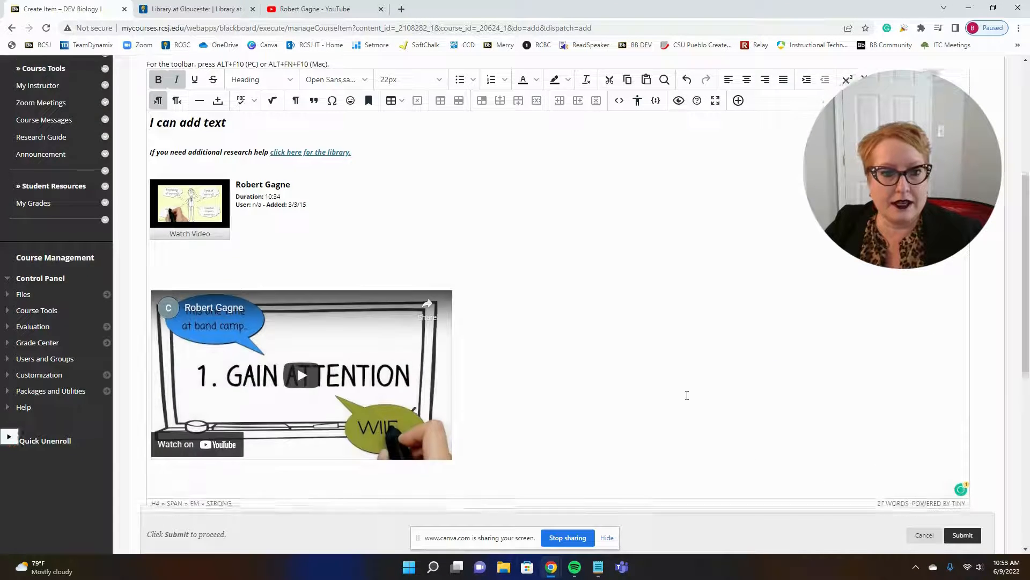
Step: Submit the Learning Materials item with its linked text, videos and attachment to Module 1
{"action": "scroll", "coordinate": [686, 393], "scroll_direction": "down", "scroll_amount": 2}
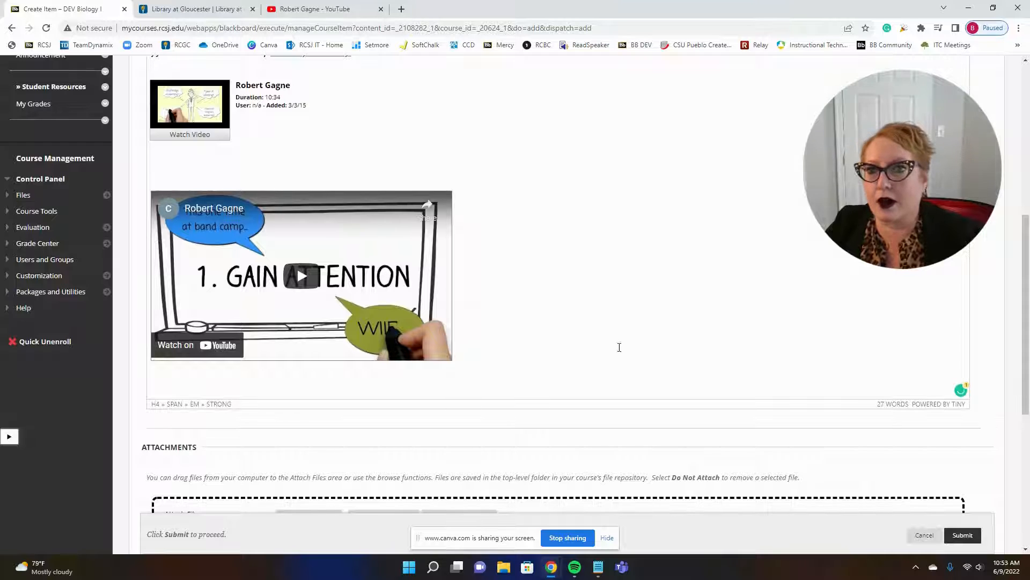
{"action": "scroll", "coordinate": [624, 343], "scroll_direction": "up", "scroll_amount": 1}
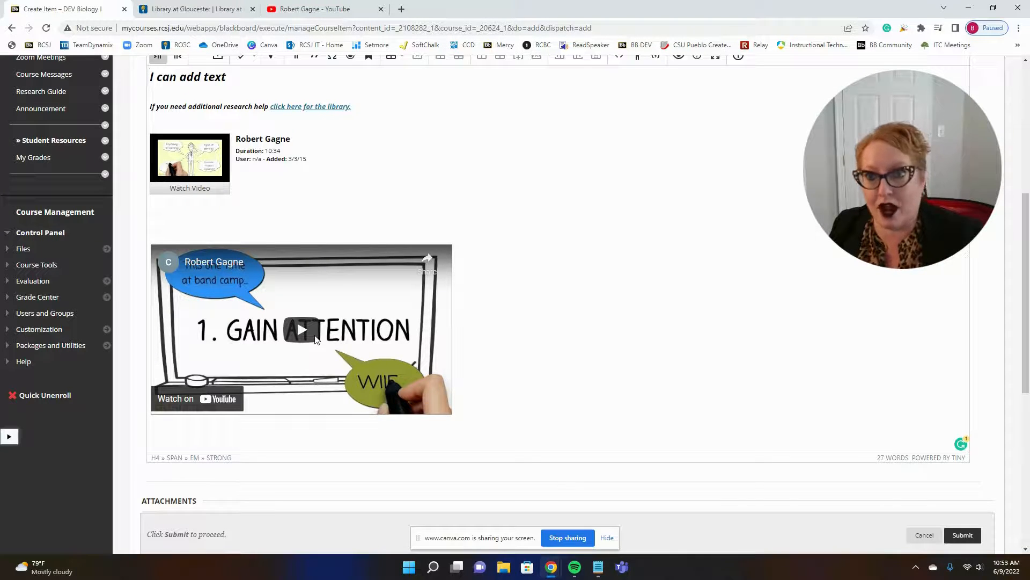
{"action": "scroll", "coordinate": [649, 339], "scroll_direction": "up", "scroll_amount": 2}
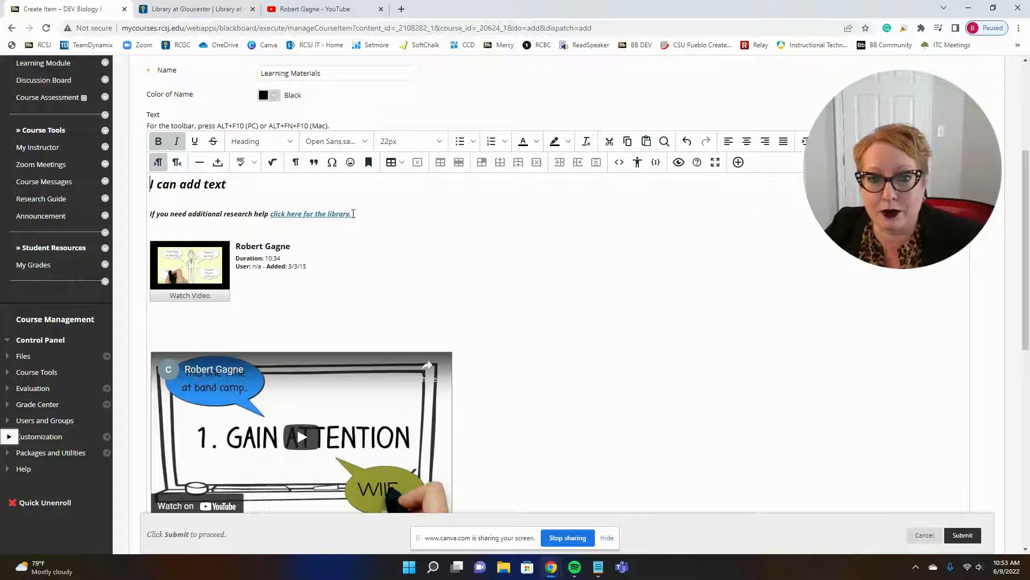
{"action": "scroll", "coordinate": [376, 239], "scroll_direction": "down", "scroll_amount": 1}
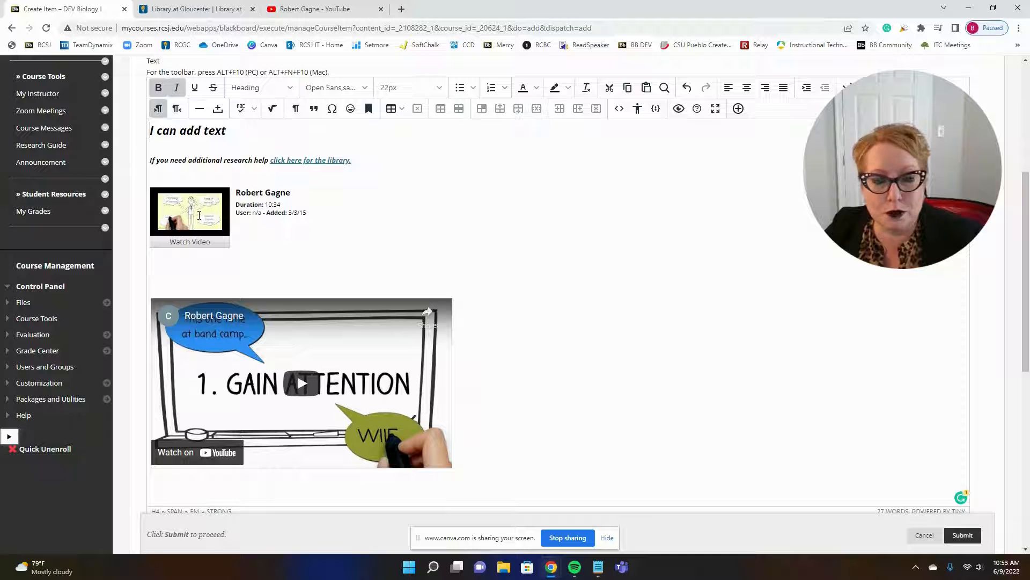
{"action": "scroll", "coordinate": [536, 356], "scroll_direction": "down", "scroll_amount": 5}
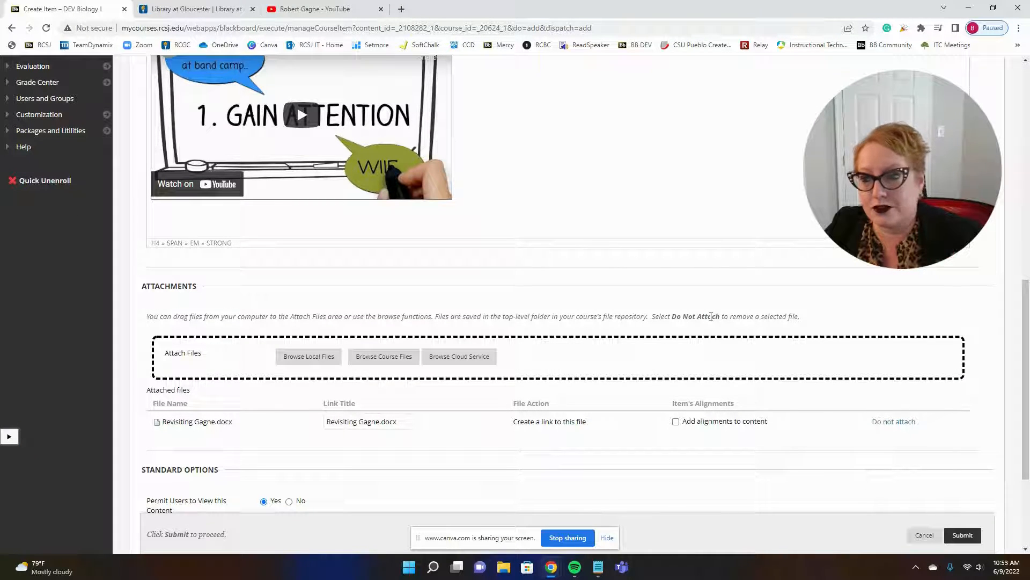
{"action": "scroll", "coordinate": [710, 333], "scroll_direction": "down", "scroll_amount": 1}
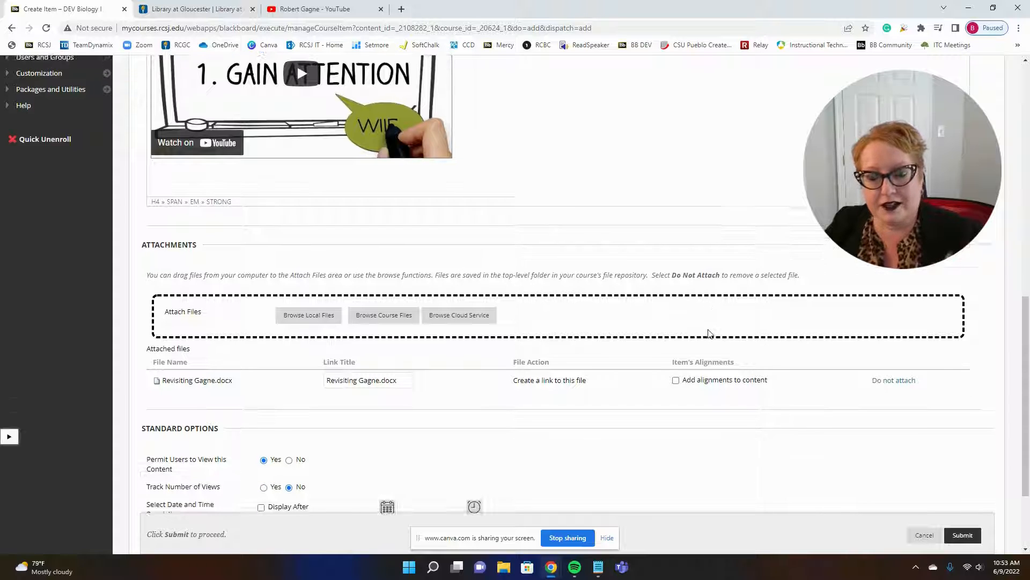
{"action": "left_click", "coordinate": [970, 539]}
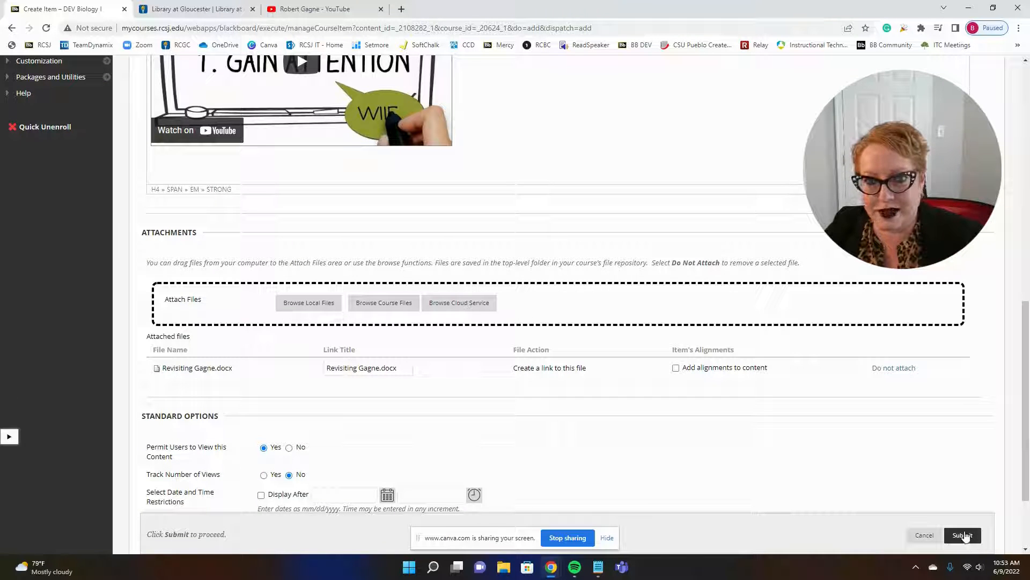
{"action": "scroll", "coordinate": [554, 284], "scroll_direction": "down", "scroll_amount": 2}
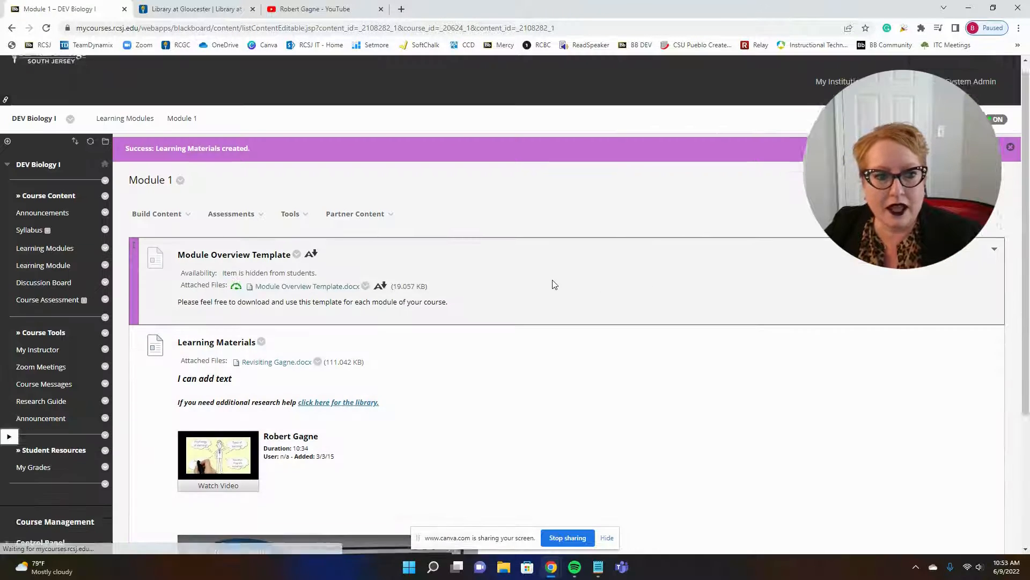
Step: Review the Learning Materials item and test its library link, returning to the Module 1 page
{"action": "scroll", "coordinate": [554, 381], "scroll_direction": "down", "scroll_amount": 1}
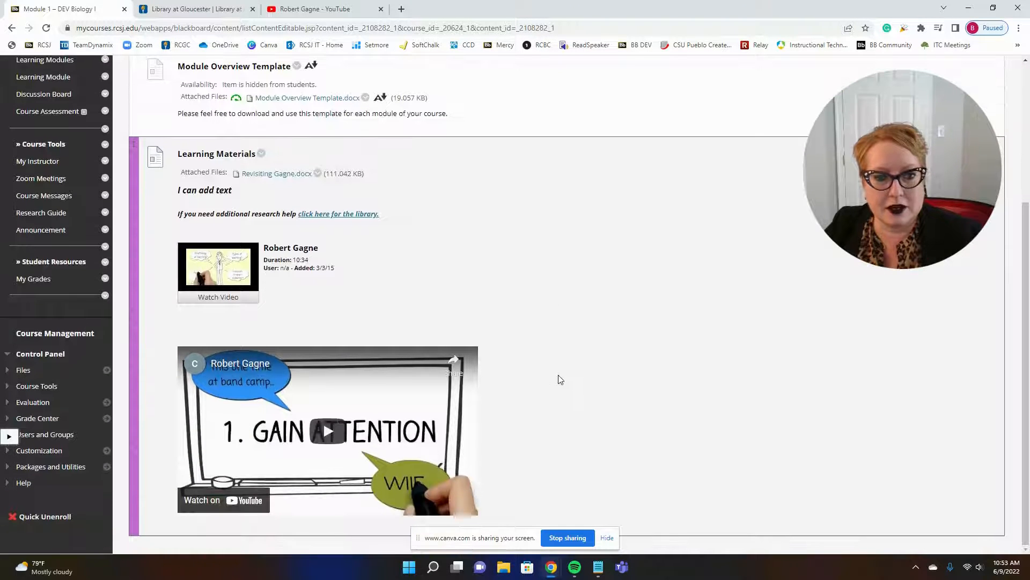
{"action": "scroll", "coordinate": [558, 378], "scroll_direction": "up", "scroll_amount": 1}
{"action": "scroll", "coordinate": [504, 338], "scroll_direction": "down", "scroll_amount": 1}
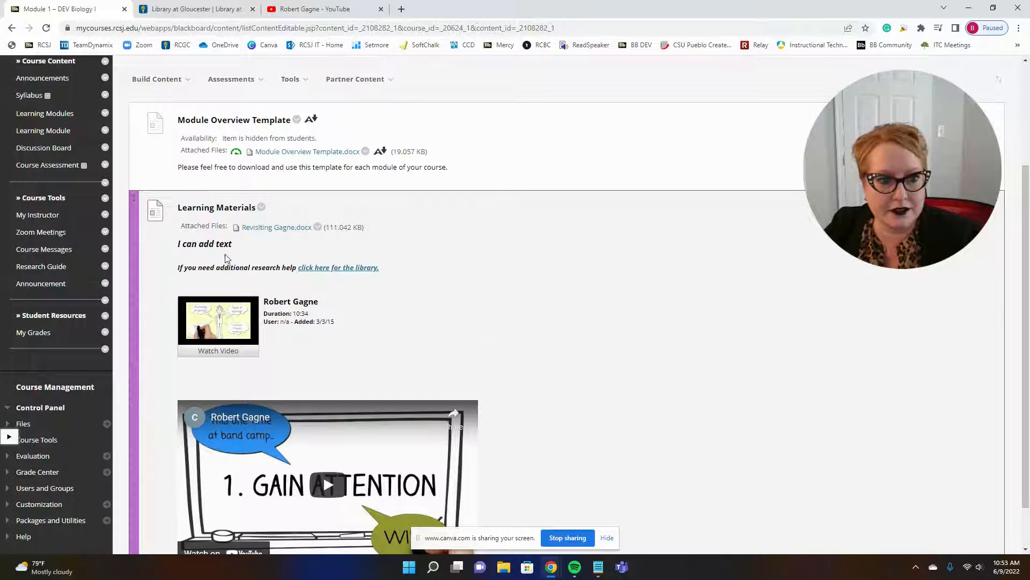
{"action": "left_click", "coordinate": [322, 268]}
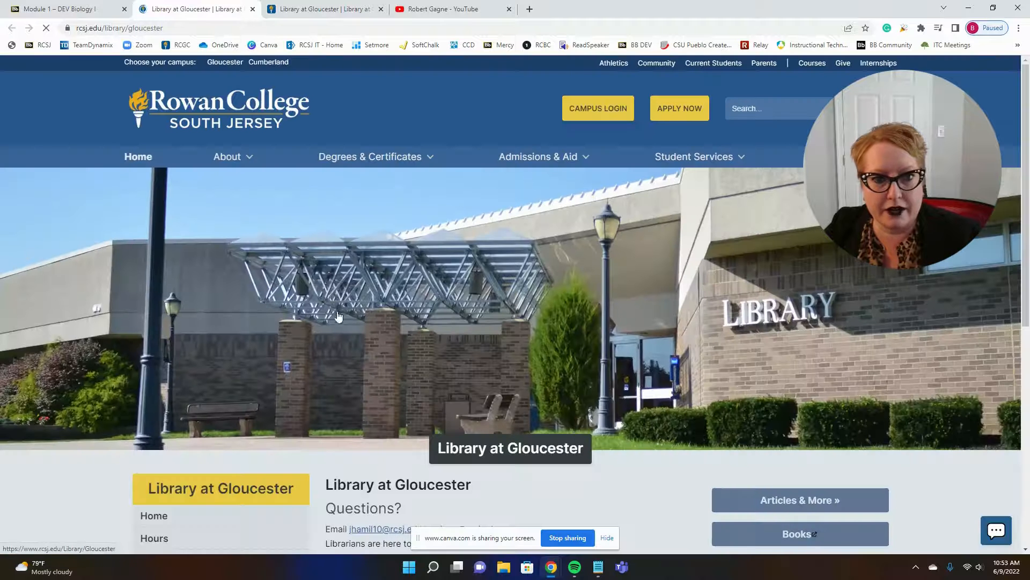
{"action": "left_click", "coordinate": [32, 9]}
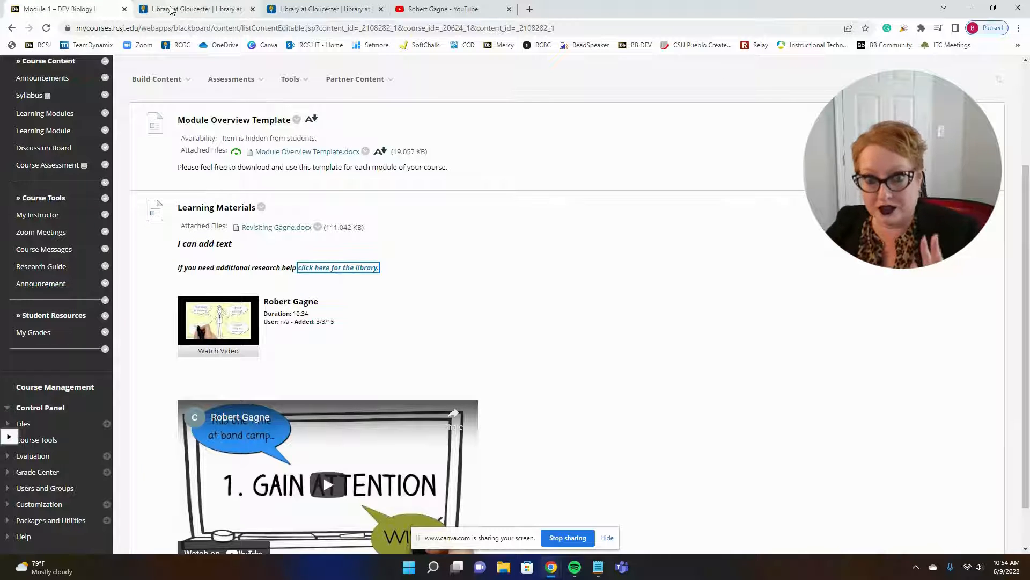
Step: Test the Robert Gagne mashup video and the embedded YouTube player in Learning Materials, stopping each after playback starts
{"action": "scroll", "coordinate": [519, 288], "scroll_direction": "down", "scroll_amount": 1}
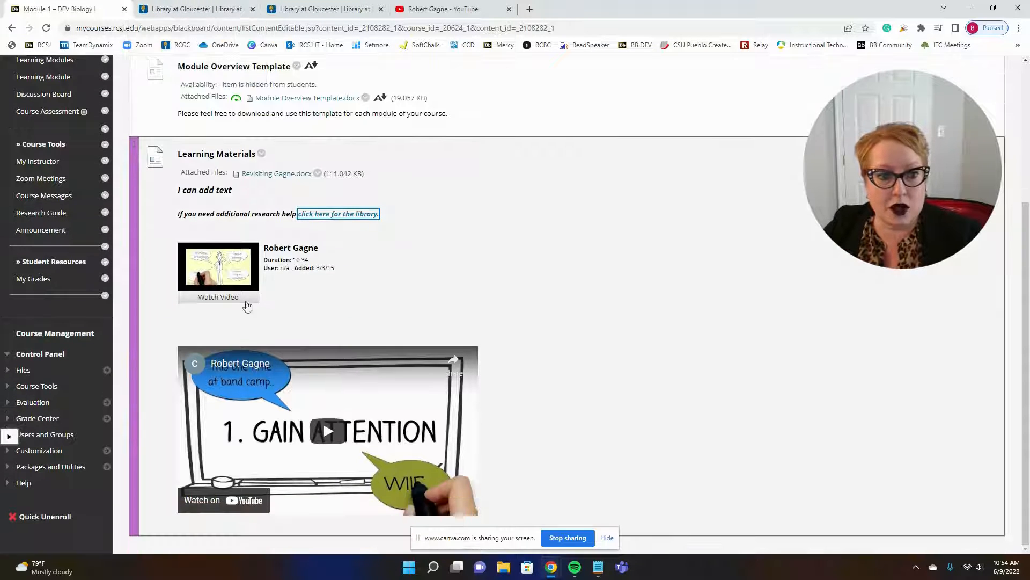
{"action": "left_click", "coordinate": [229, 299]}
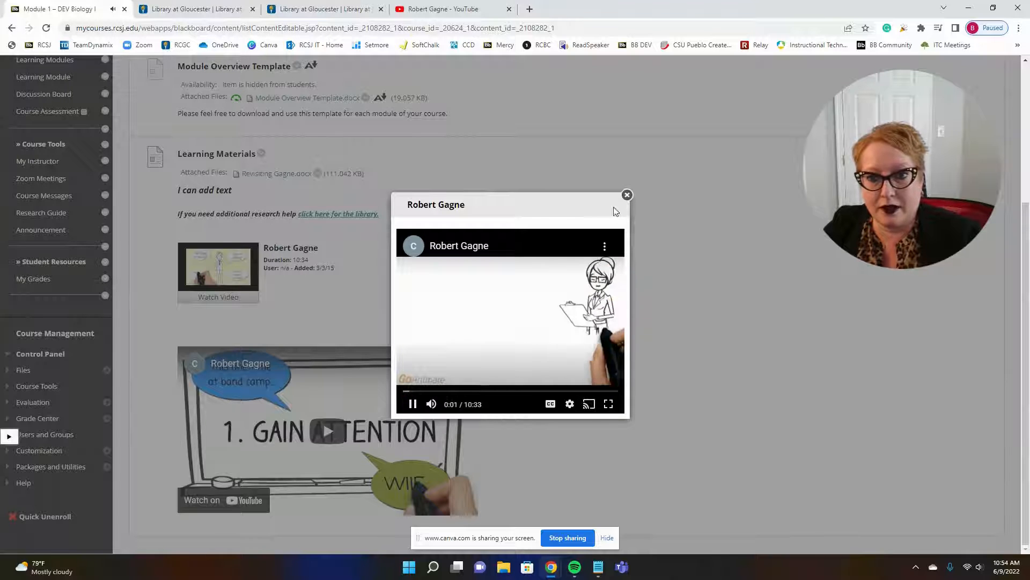
{"action": "left_click", "coordinate": [627, 194]}
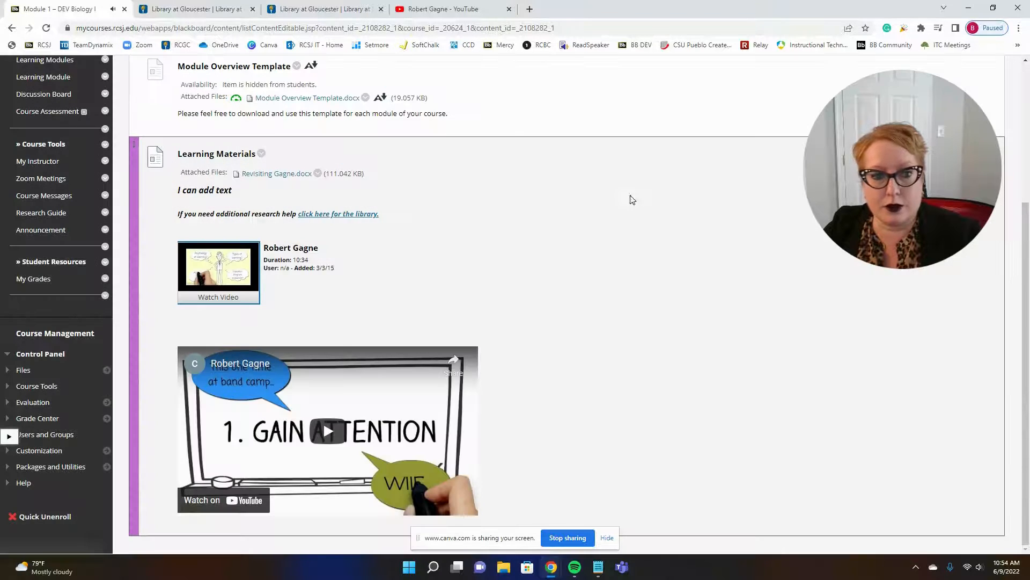
{"action": "left_click", "coordinate": [370, 415]}
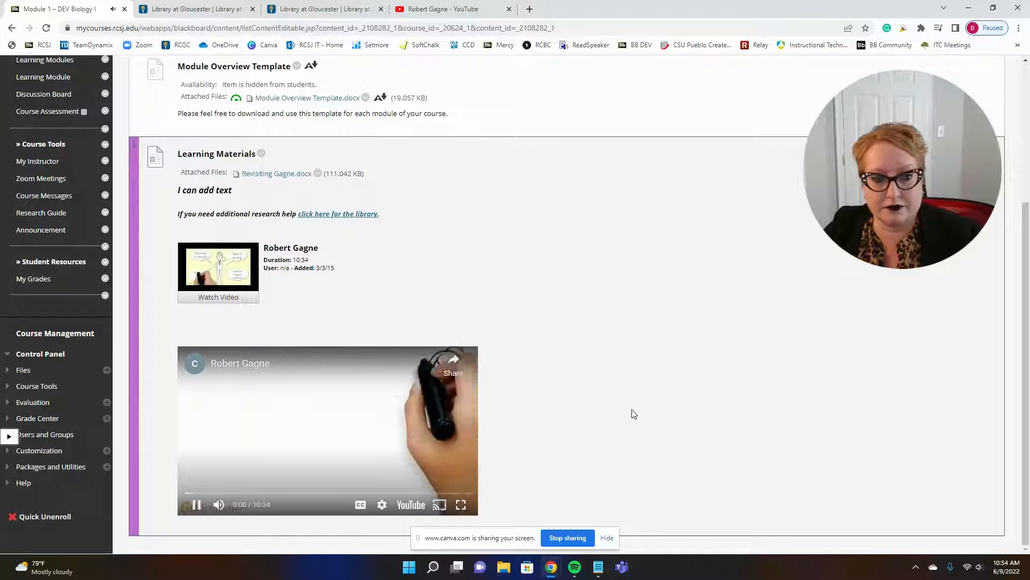
{"action": "left_click", "coordinate": [200, 505]}
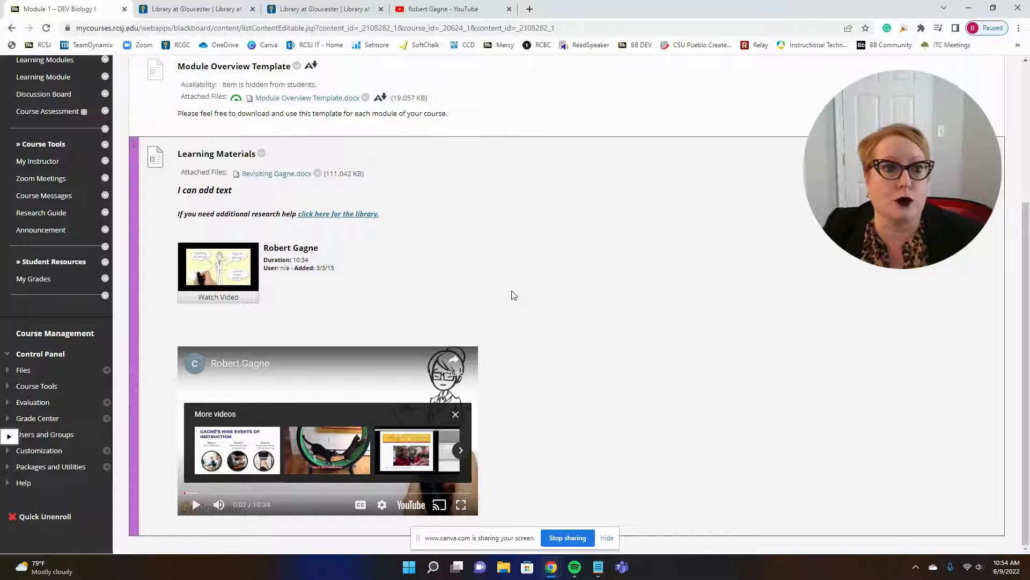
Step: Start a new File content entry in Module 1 and name it "Revisiting Gagne"
{"action": "scroll", "coordinate": [512, 289], "scroll_direction": "up", "scroll_amount": 2}
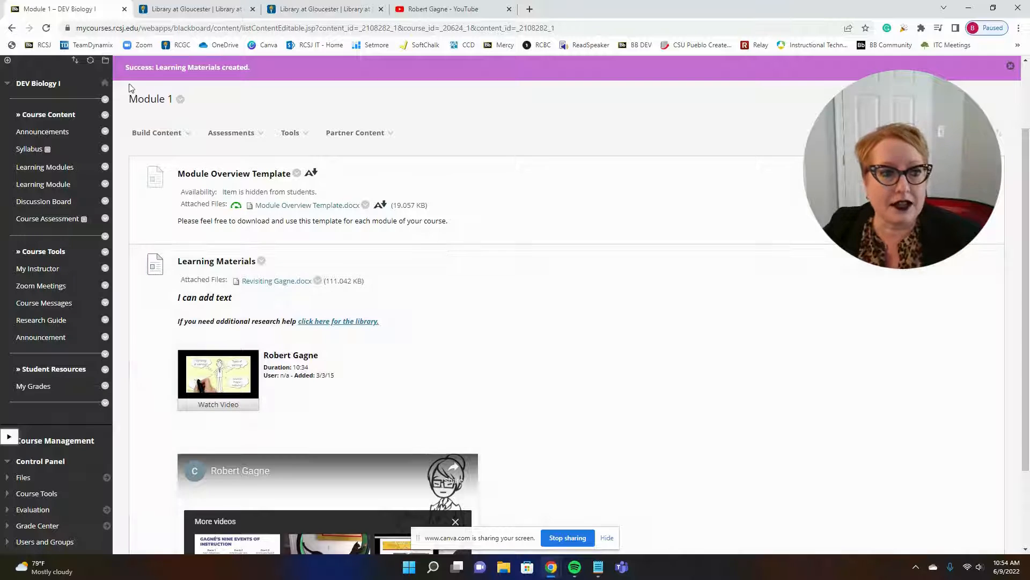
{"action": "left_click", "coordinate": [161, 136]}
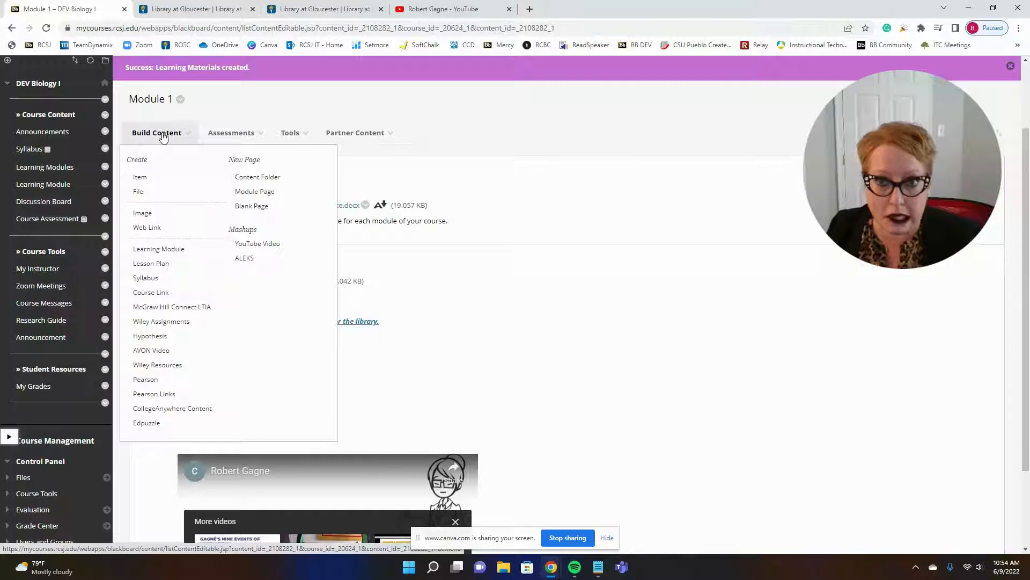
{"action": "left_click", "coordinate": [140, 191]}
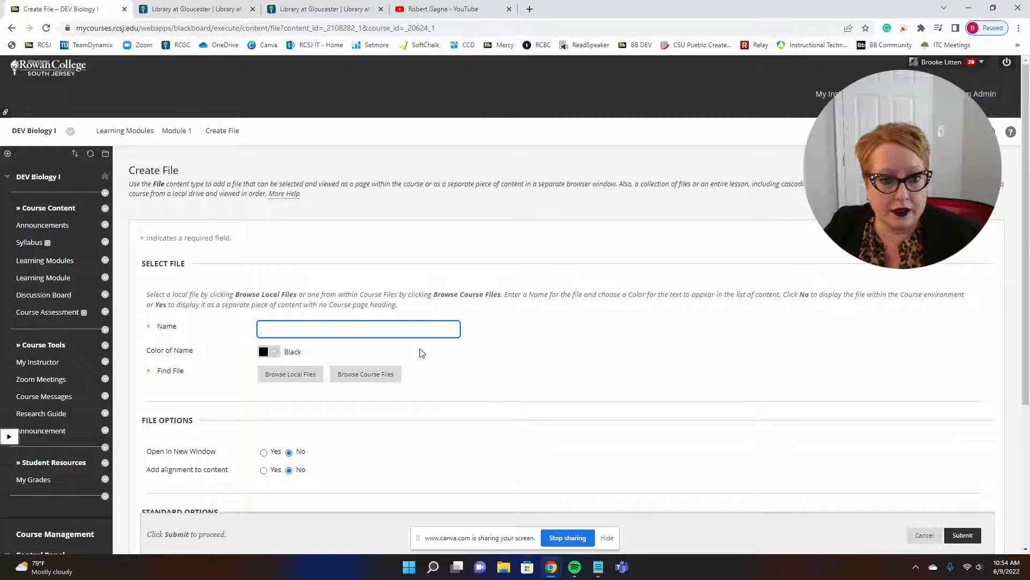
{"action": "type", "text": "Revisting"}
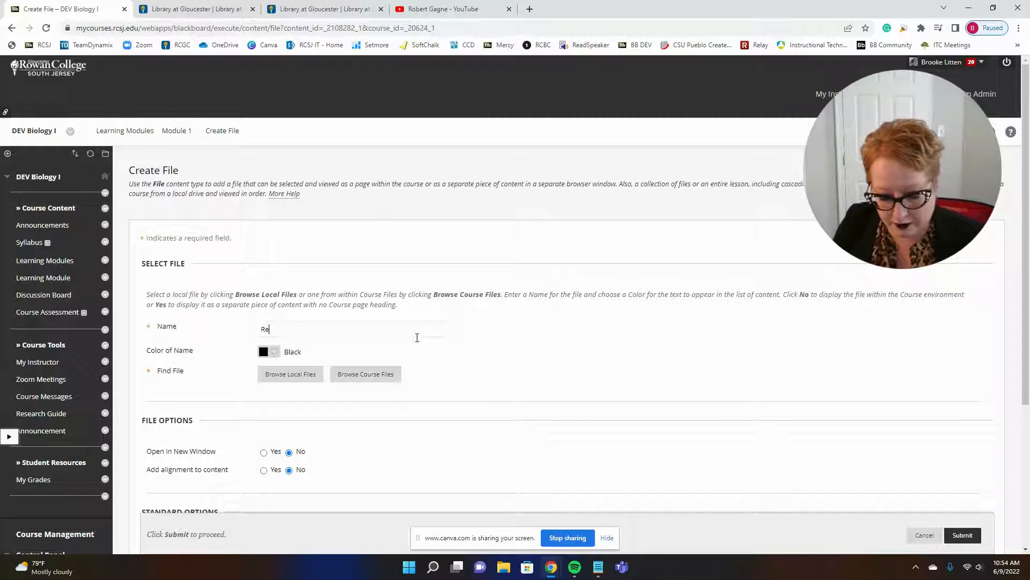
{"action": "key", "text": "BackSpace"}
{"action": "key", "text": "BackSpace"}
{"action": "key", "text": "BackSpace"}
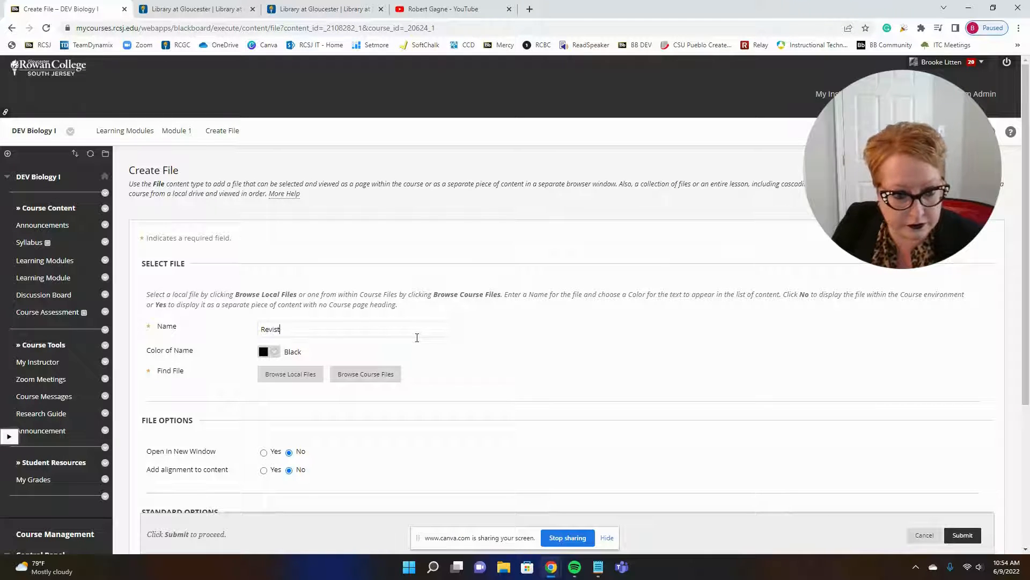
{"action": "type", "text": "isiting Gagne"}
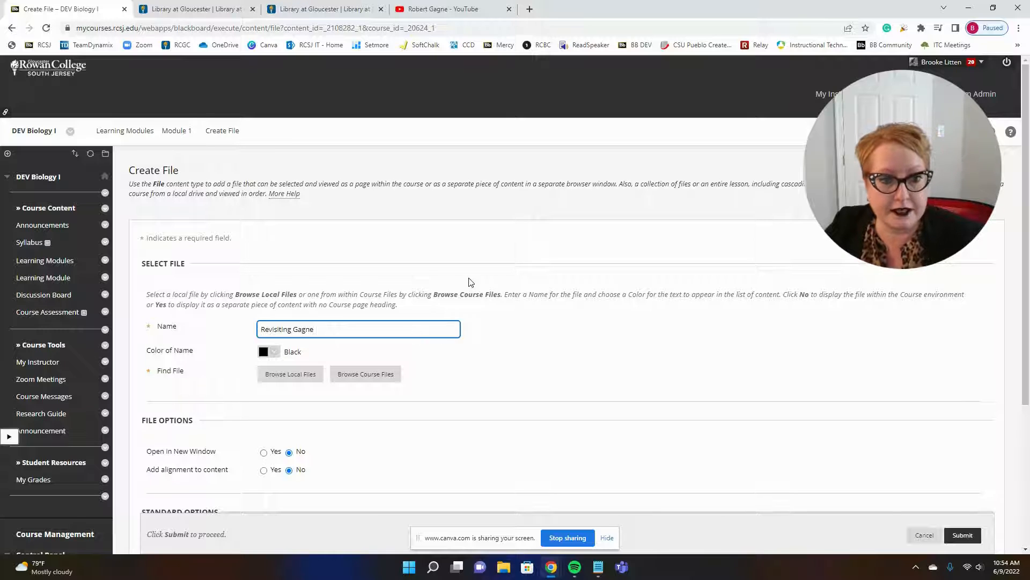
Step: Attach the local Revisiting Gagne document from the Desktop to the file entry
{"action": "scroll", "coordinate": [469, 280], "scroll_direction": "down", "scroll_amount": 1}
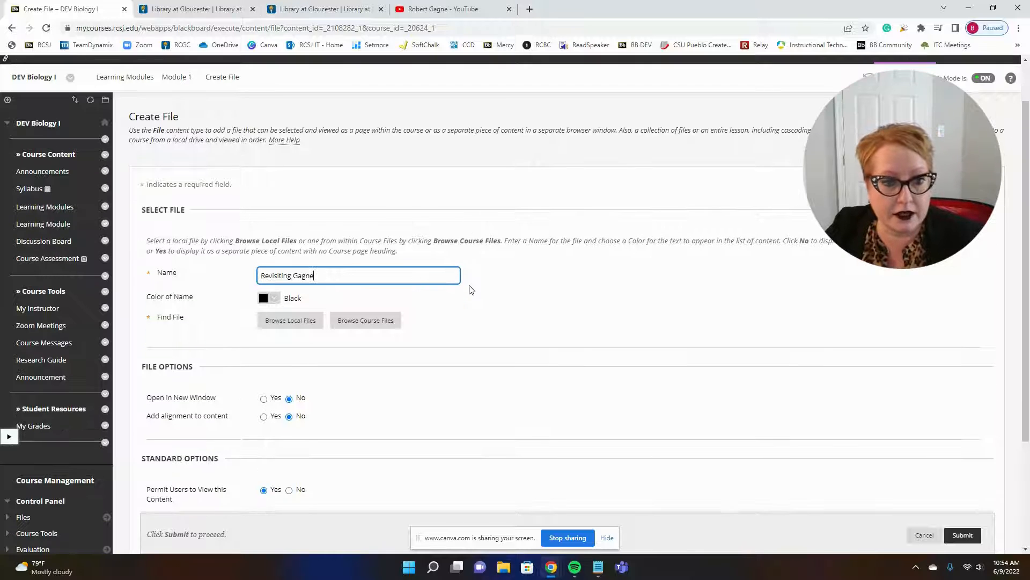
{"action": "left_click", "coordinate": [285, 321]}
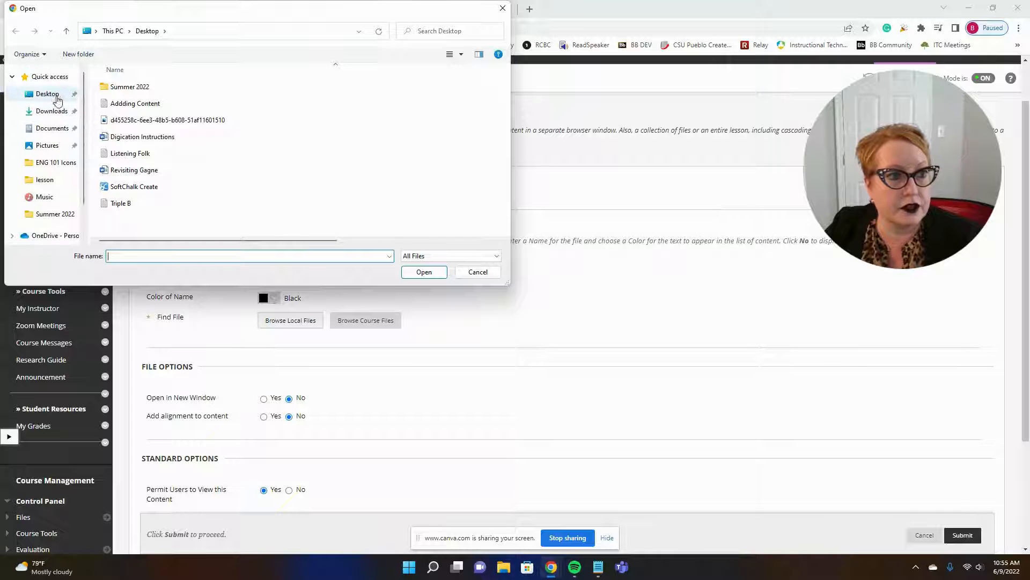
{"action": "left_click", "coordinate": [162, 170]}
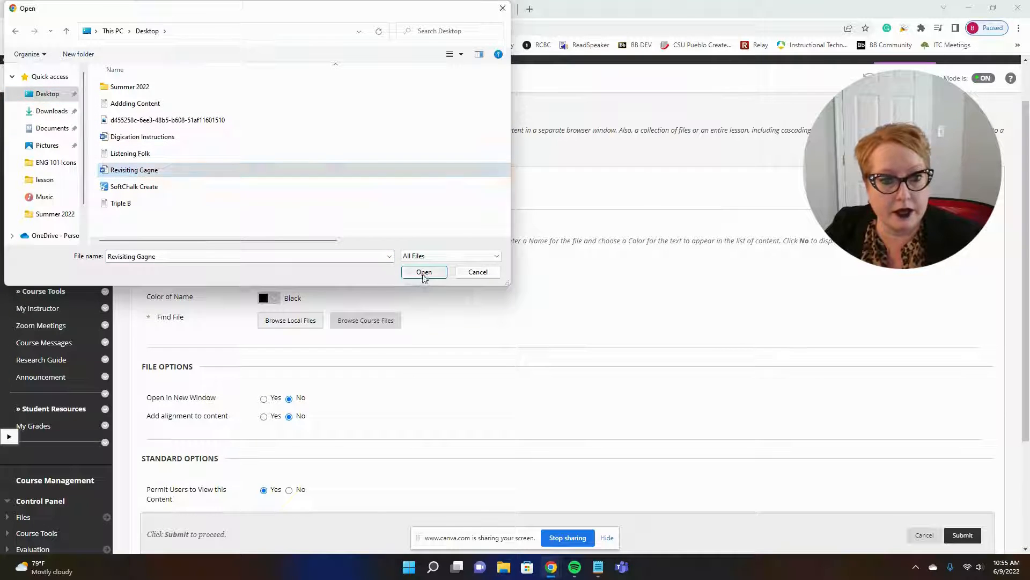
{"action": "left_click", "coordinate": [422, 272]}
Step: Set the file to open in a new window and submit it to Module 1
{"action": "scroll", "coordinate": [593, 359], "scroll_direction": "down", "scroll_amount": 3}
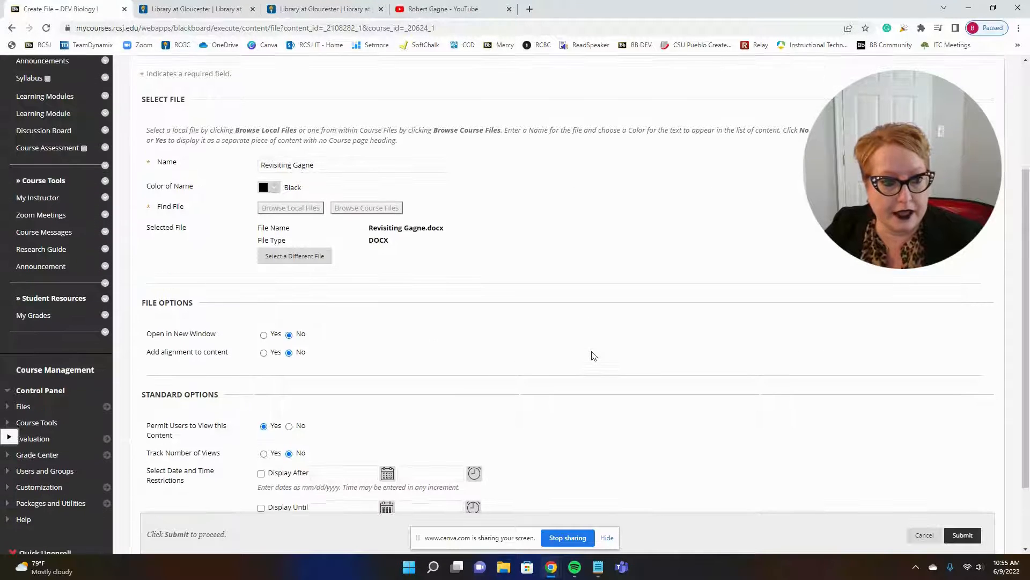
{"action": "left_click", "coordinate": [263, 284]}
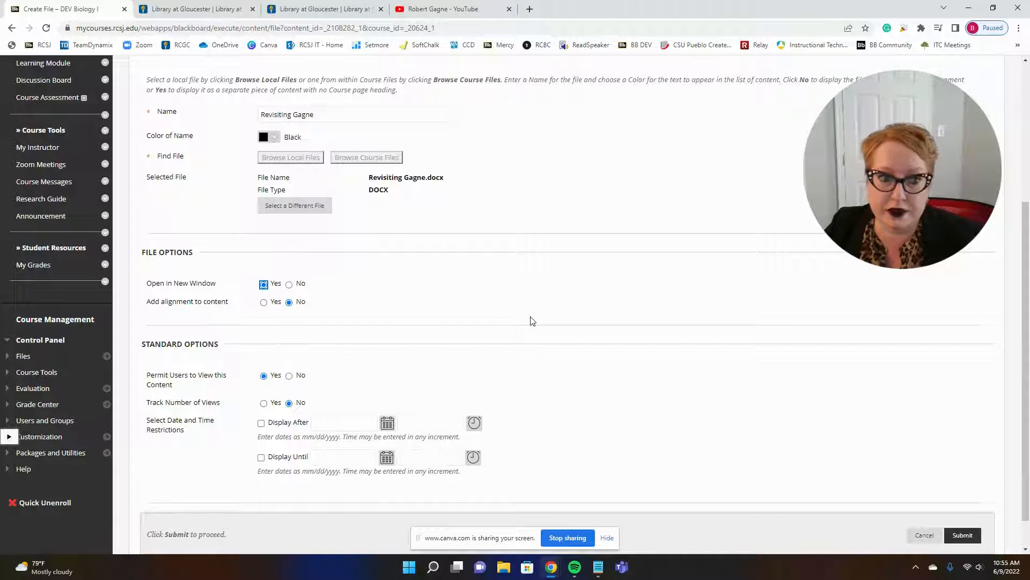
{"action": "scroll", "coordinate": [348, 377], "scroll_direction": "down", "scroll_amount": 1}
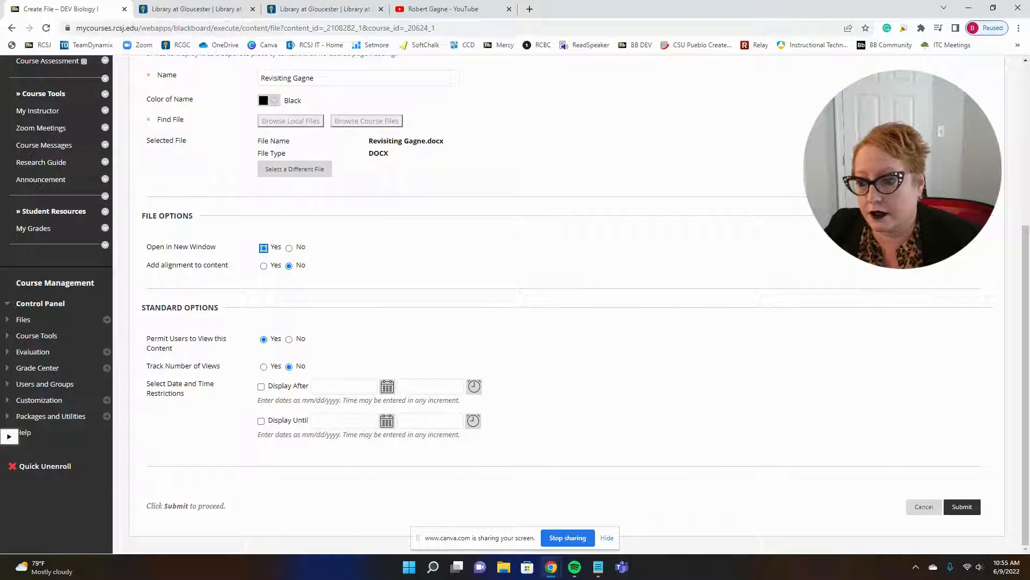
{"action": "left_click", "coordinate": [961, 507]}
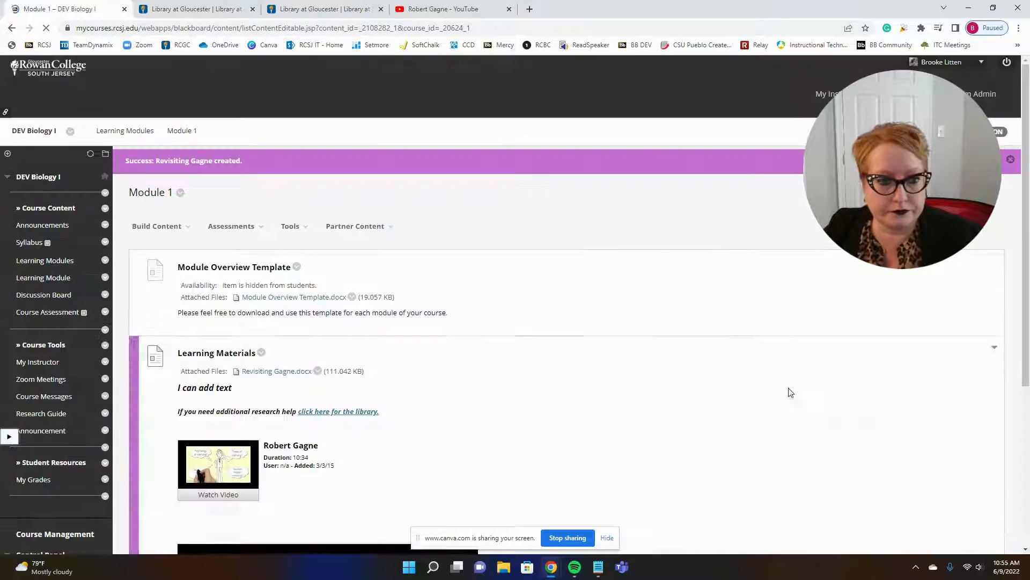
Step: Test the Revisiting Gagne file entry by opening its downloaded document in Word, and close the document
{"action": "scroll", "coordinate": [544, 307], "scroll_direction": "down", "scroll_amount": 3}
{"action": "scroll", "coordinate": [544, 308], "scroll_direction": "down", "scroll_amount": 2}
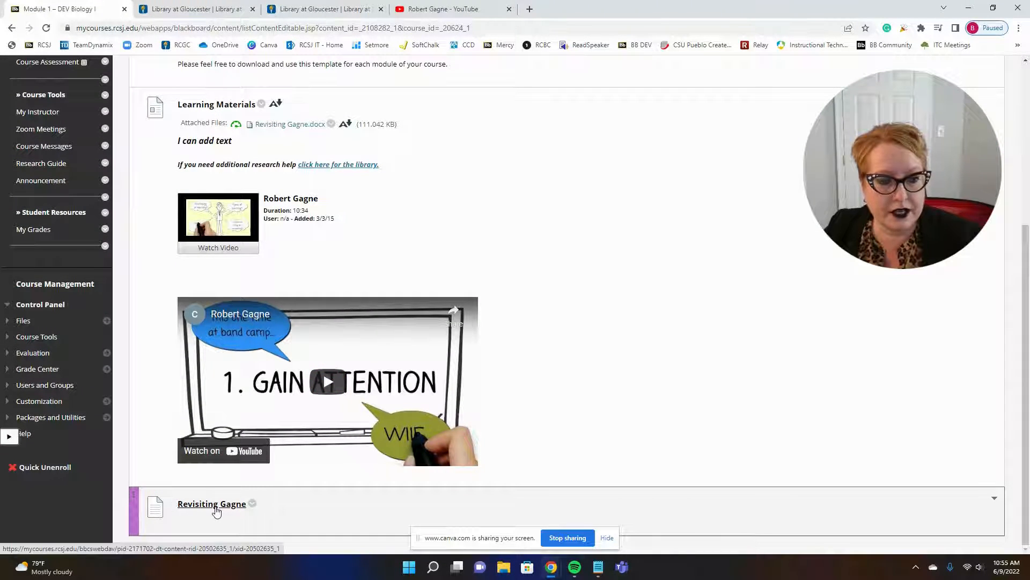
{"action": "left_click", "coordinate": [215, 509]}
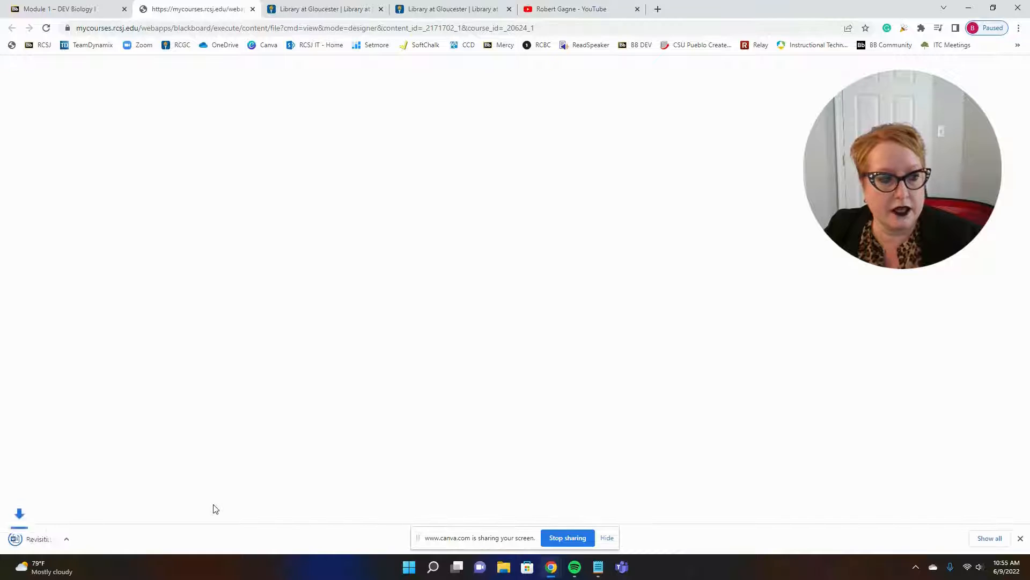
{"action": "left_click", "coordinate": [68, 539]}
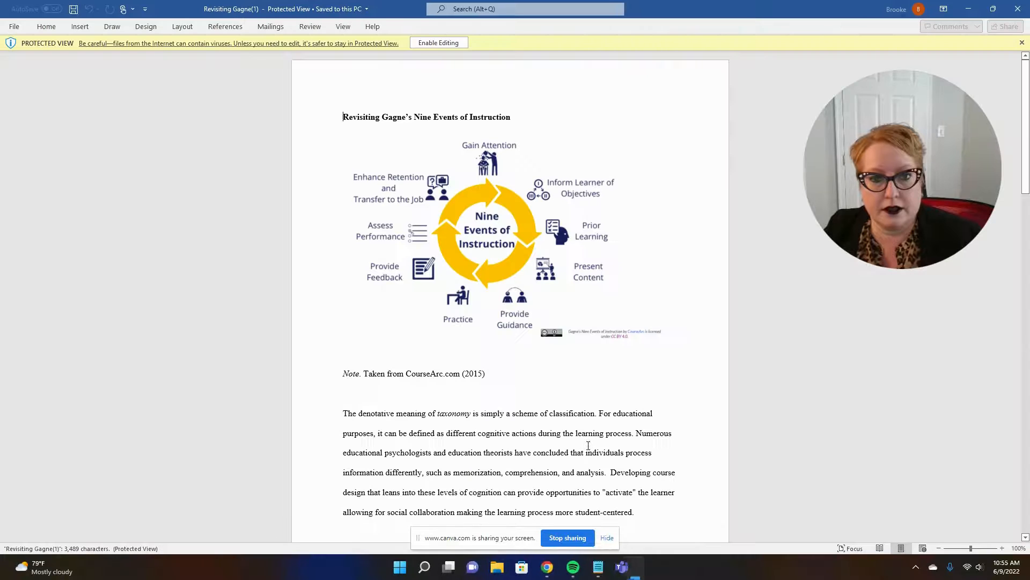
{"action": "left_click", "coordinate": [1018, 9]}
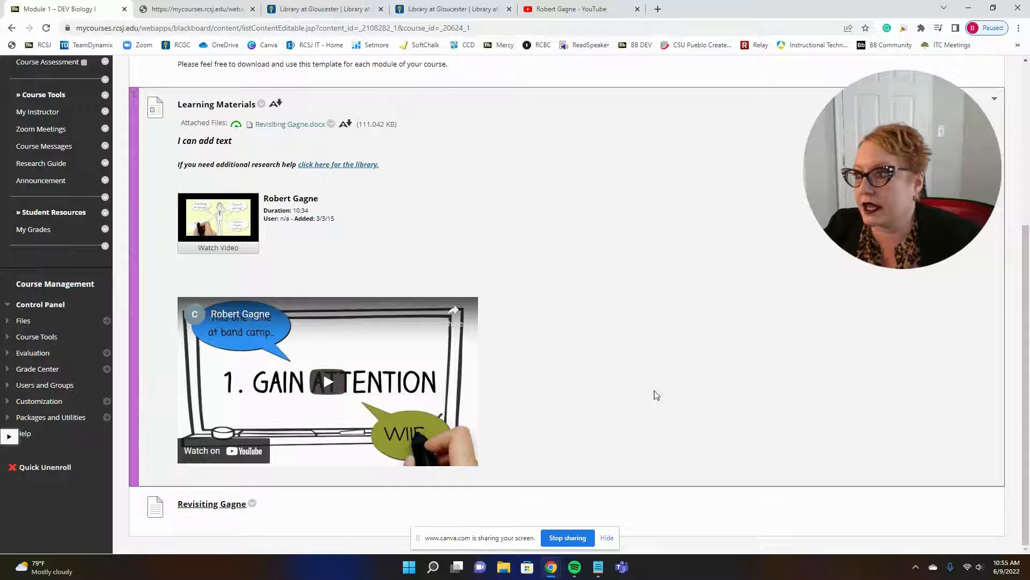
Step: Start a new Web Link in Module 1 and name it "RCSJ Library"
{"action": "scroll", "coordinate": [492, 315], "scroll_direction": "up", "scroll_amount": 4}
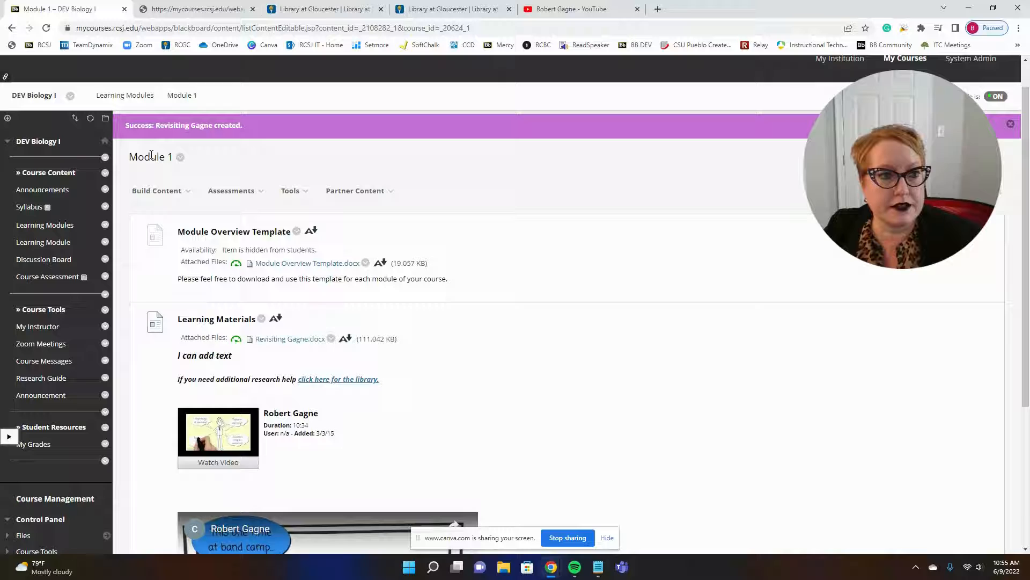
{"action": "left_click", "coordinate": [157, 192]}
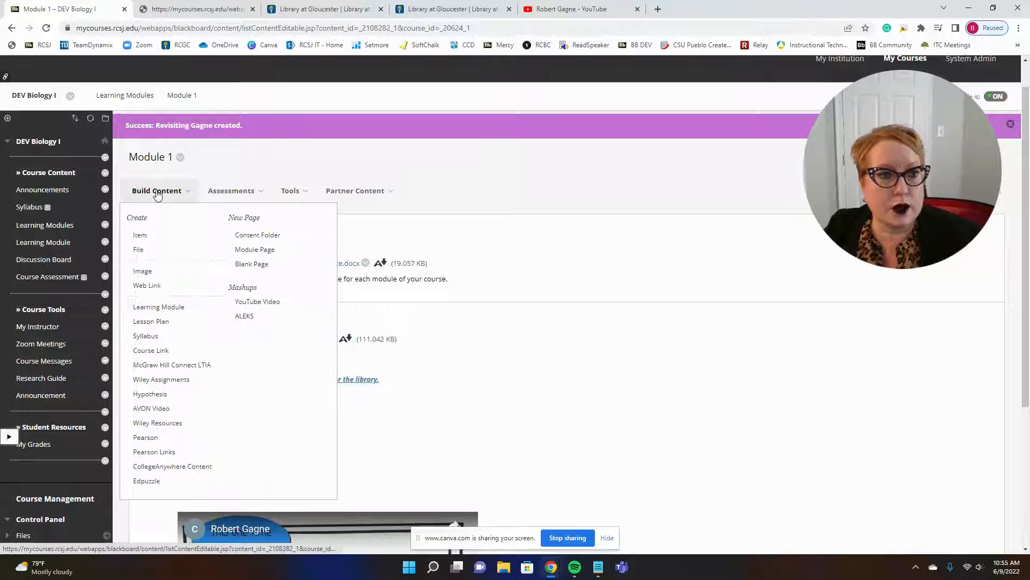
{"action": "left_click", "coordinate": [160, 288]}
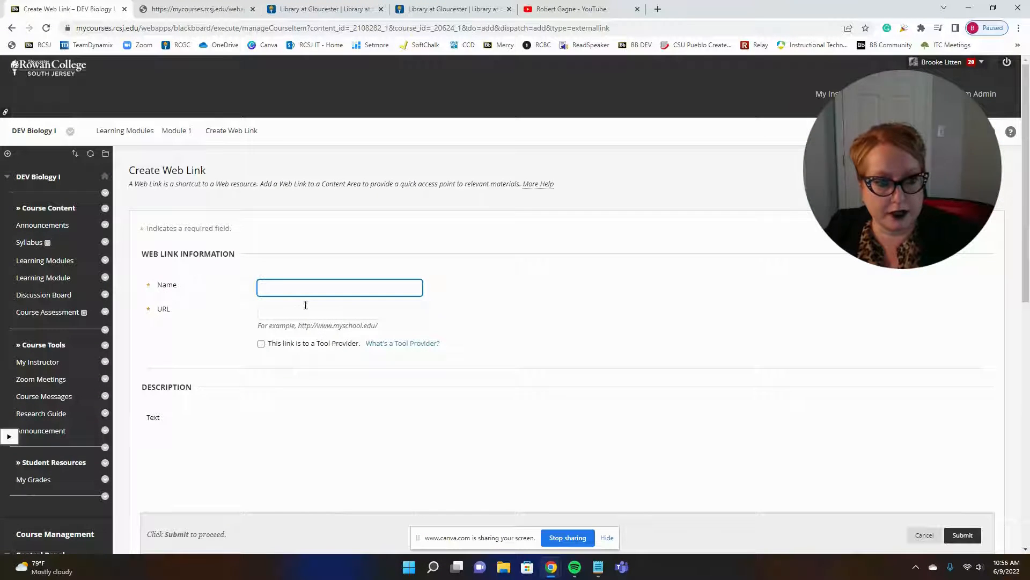
{"action": "left_click", "coordinate": [312, 289]}
{"action": "type", "text": "R"}
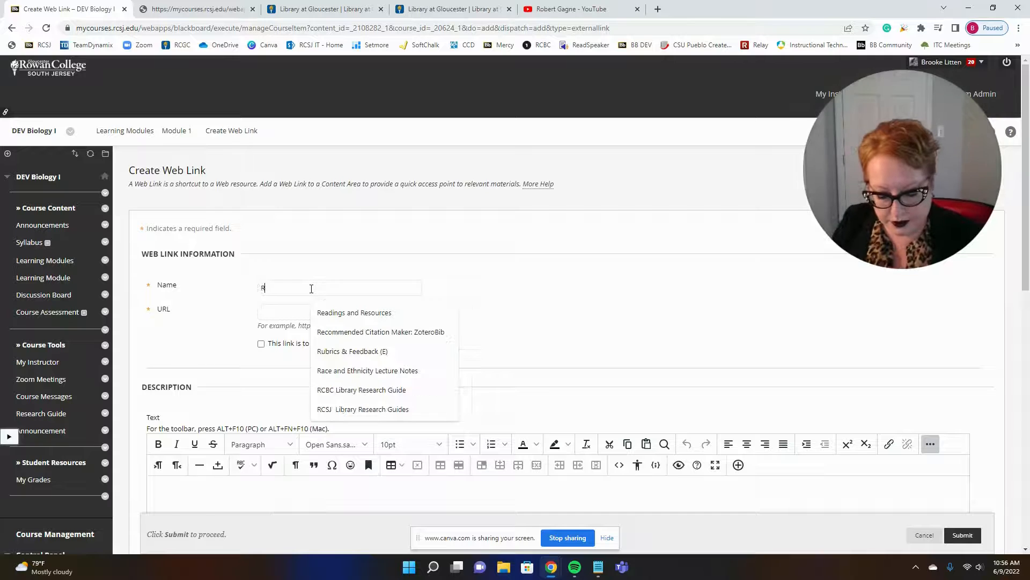
{"action": "type", "text": "CSJ"}
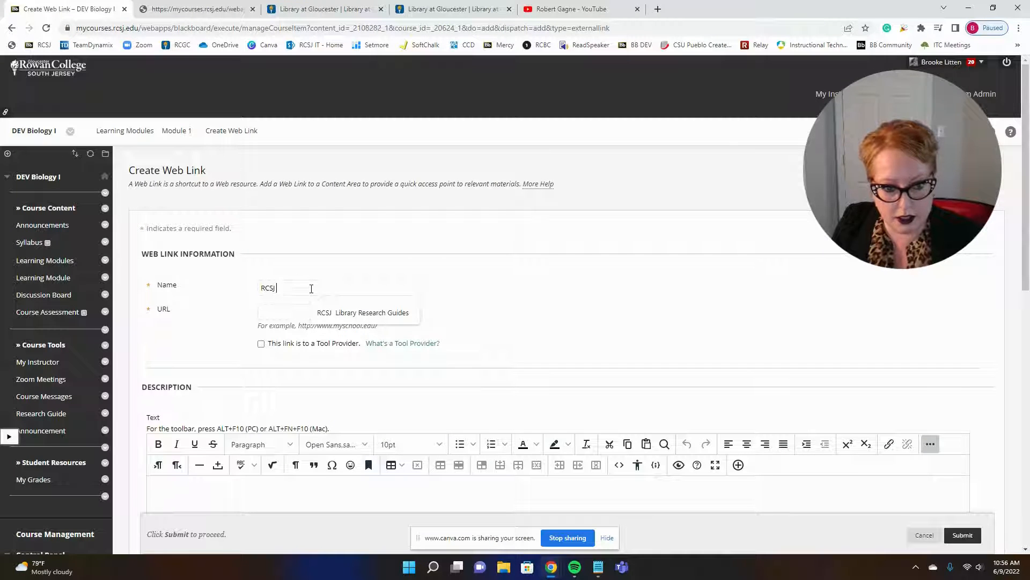
{"action": "type", "text": " Library"}
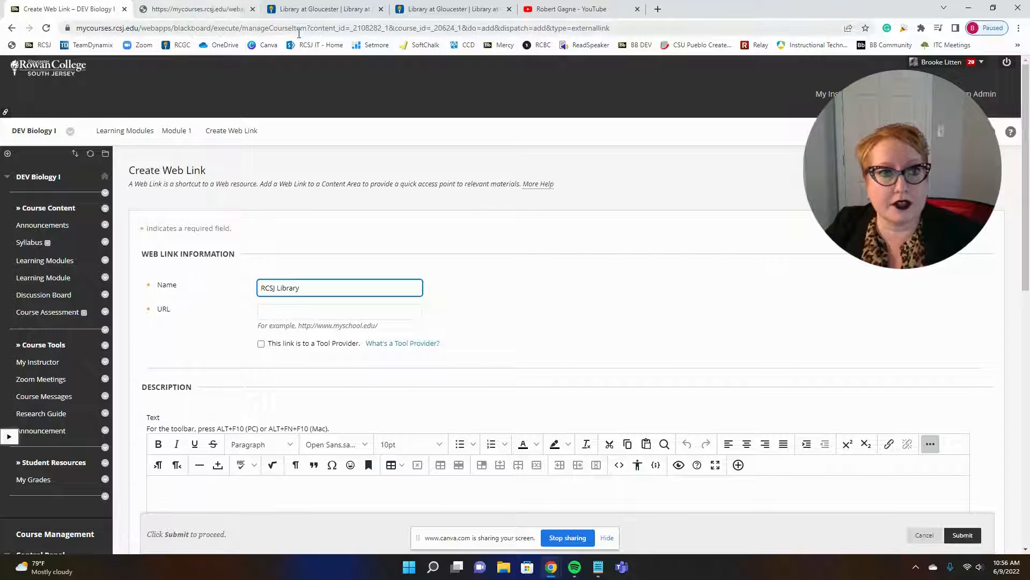
Step: Copy the address of the open Library at Gloucester page and paste it as the web link's URL
{"action": "left_click", "coordinate": [316, 9]}
{"action": "left_click", "coordinate": [314, 27]}
{"action": "key", "text": "ctrl+c"}
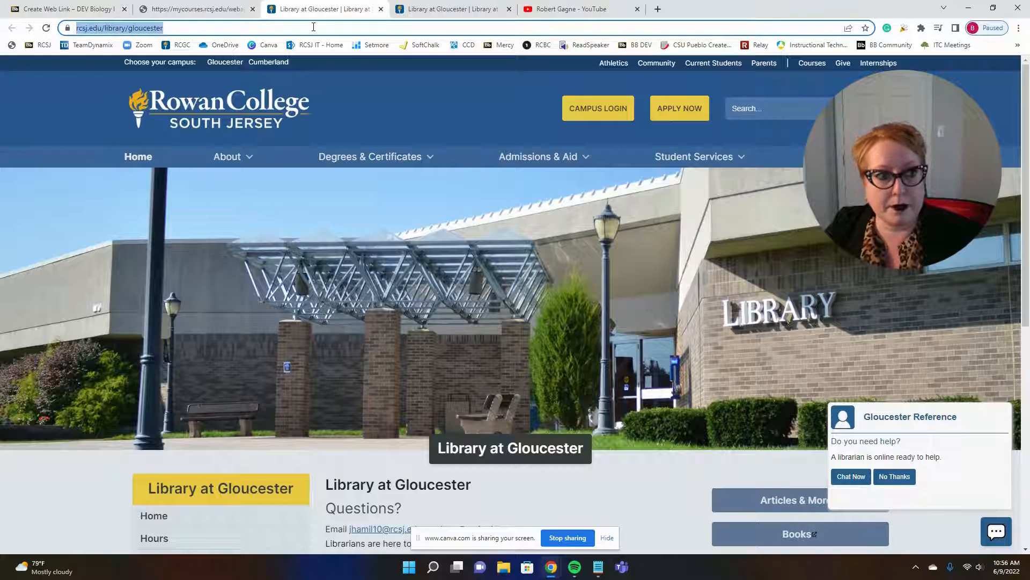
{"action": "left_click", "coordinate": [78, 9]}
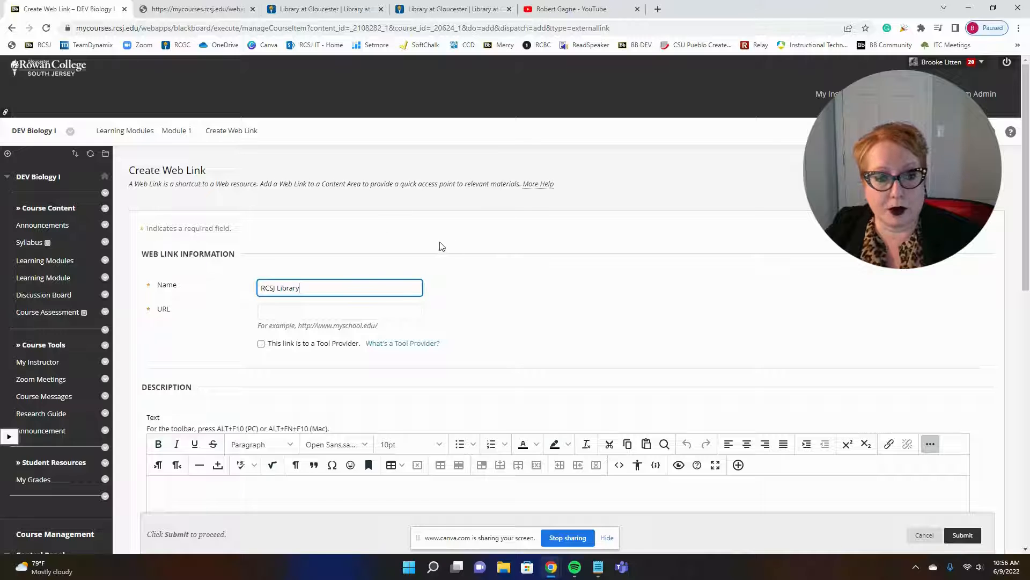
{"action": "left_click", "coordinate": [380, 311]}
{"action": "key", "text": "ctrl+v"}
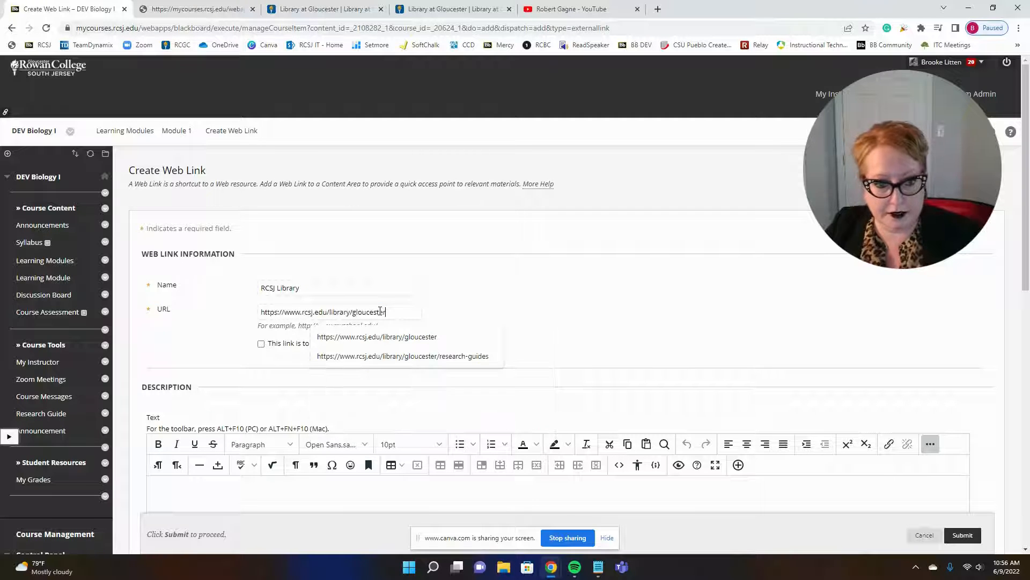
Step: Enter "Click the link above for library assistance." as the description text of the RCSJ Library web link
{"action": "left_click", "coordinate": [627, 348]}
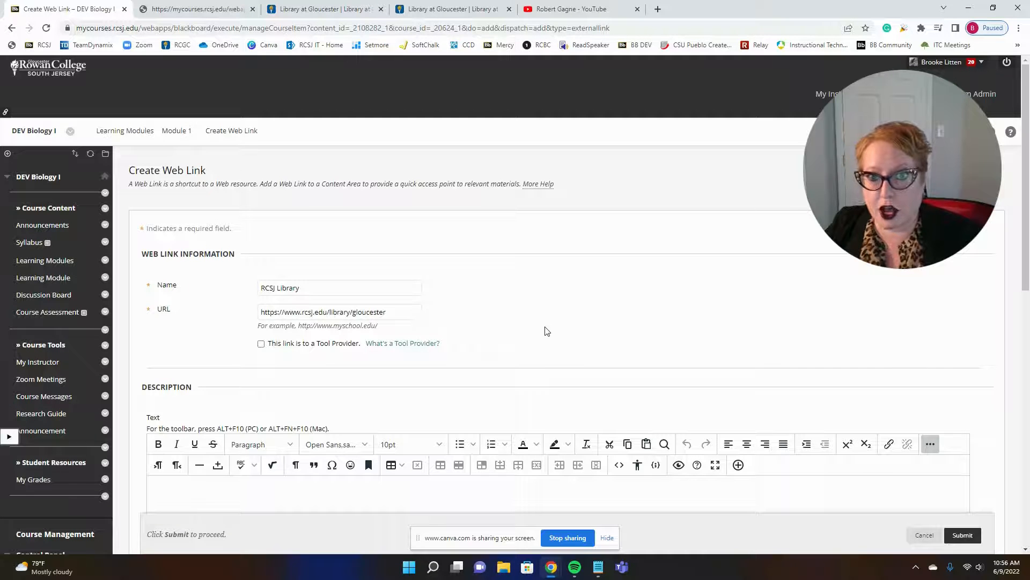
{"action": "scroll", "coordinate": [546, 330], "scroll_direction": "down", "scroll_amount": 3}
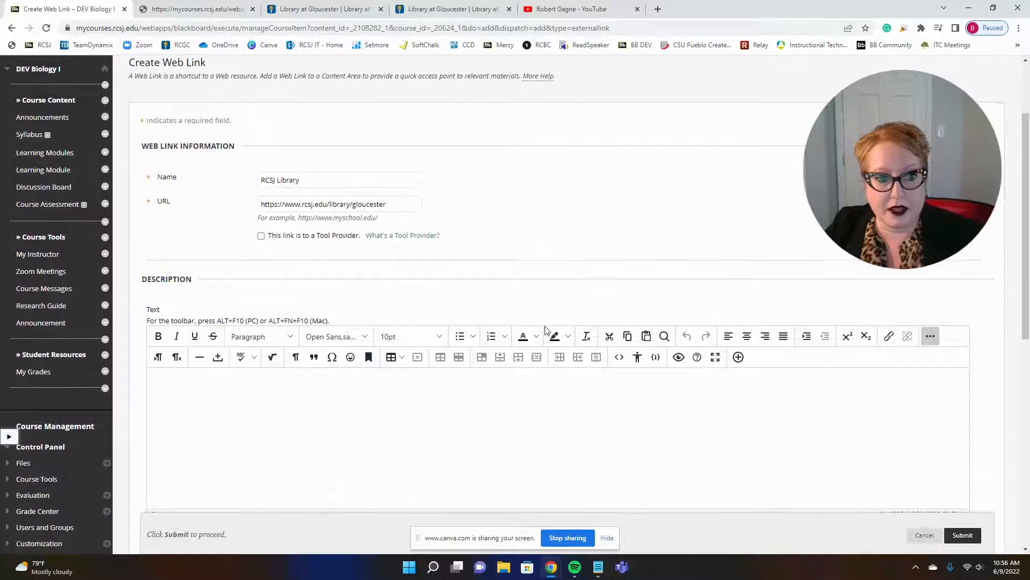
{"action": "left_click", "coordinate": [393, 350]}
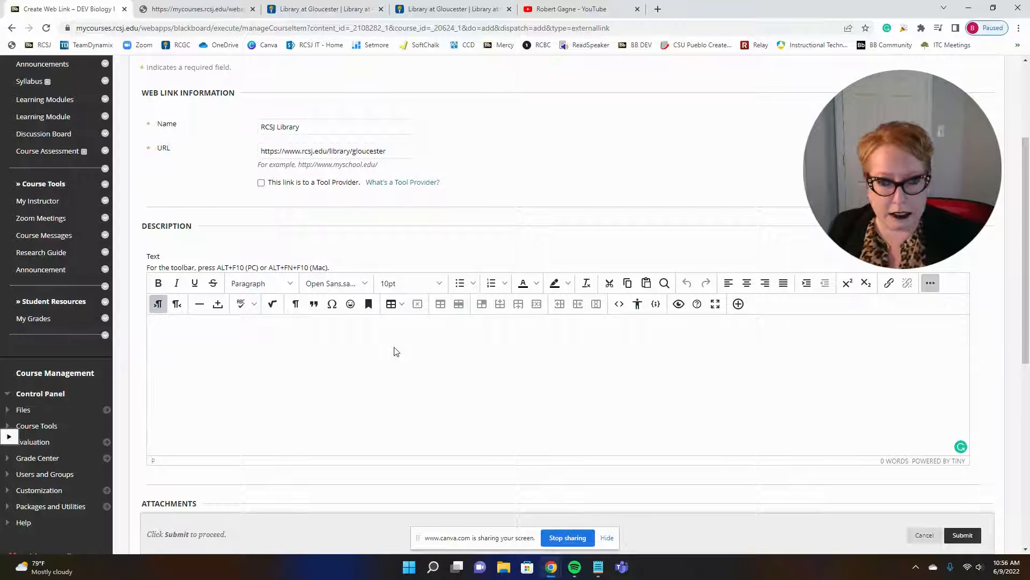
{"action": "type", "text": "Click the link "}
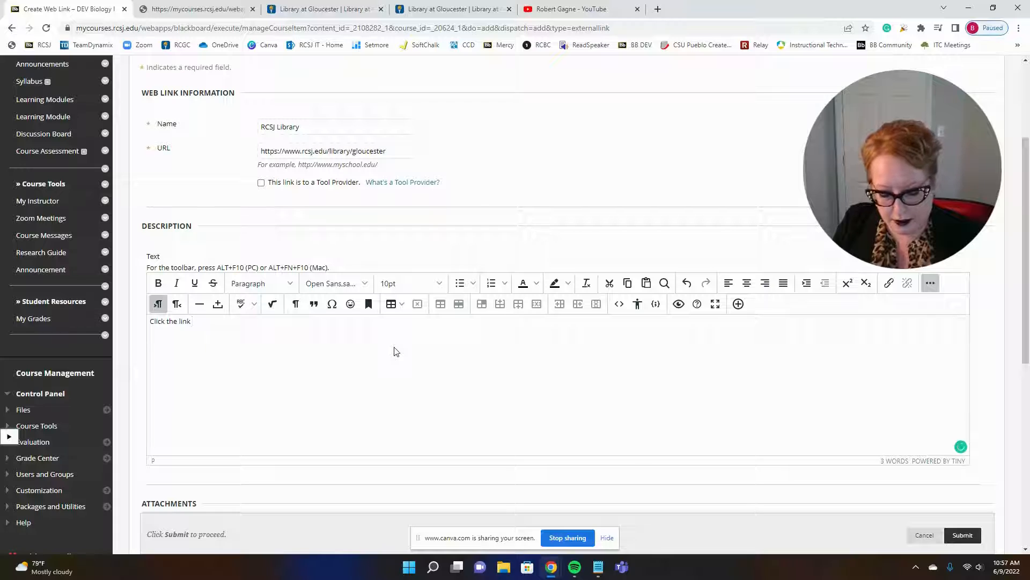
{"action": "type", "text": "above for li"}
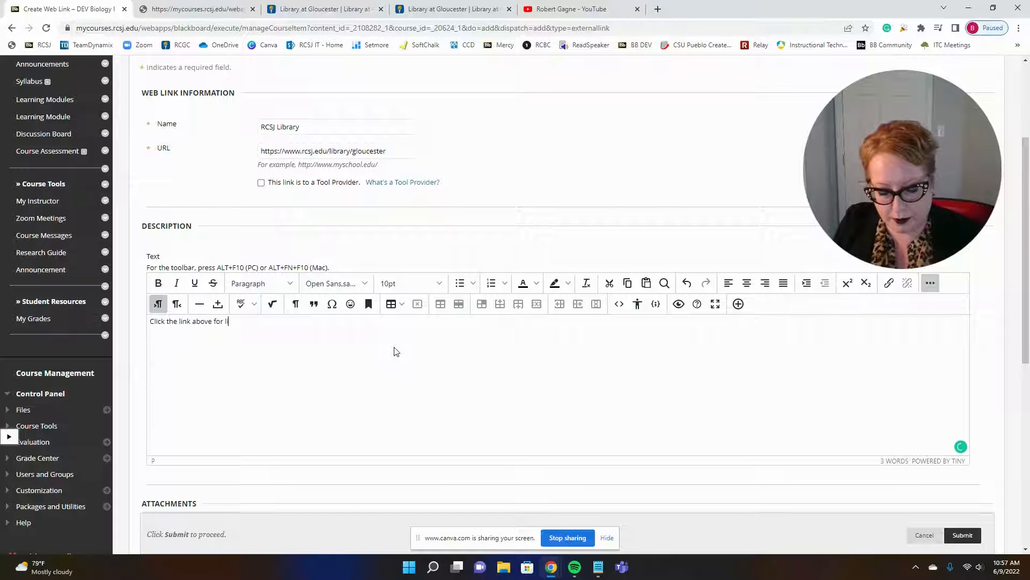
{"action": "type", "text": "brar"}
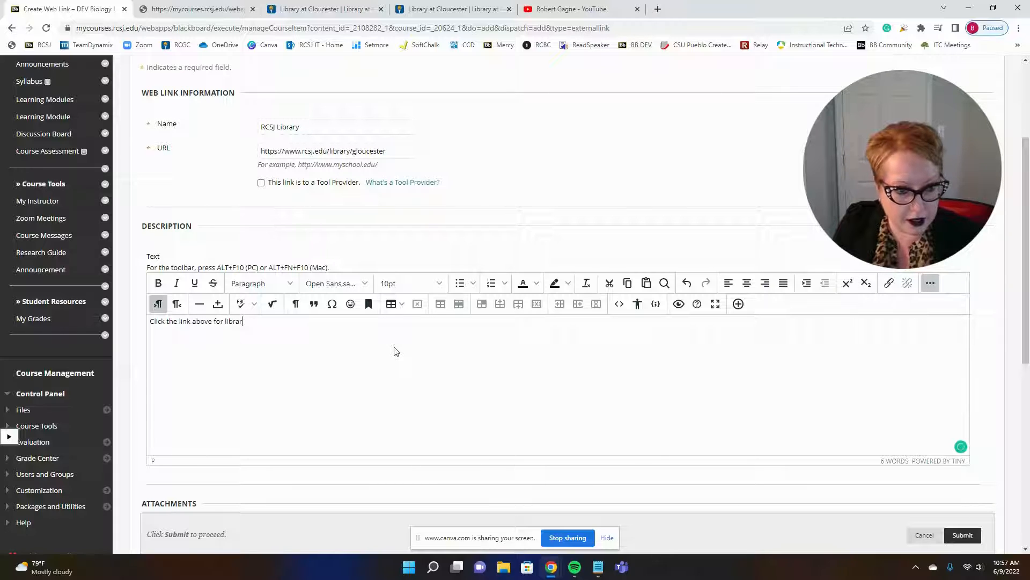
{"action": "type", "text": "y assi"}
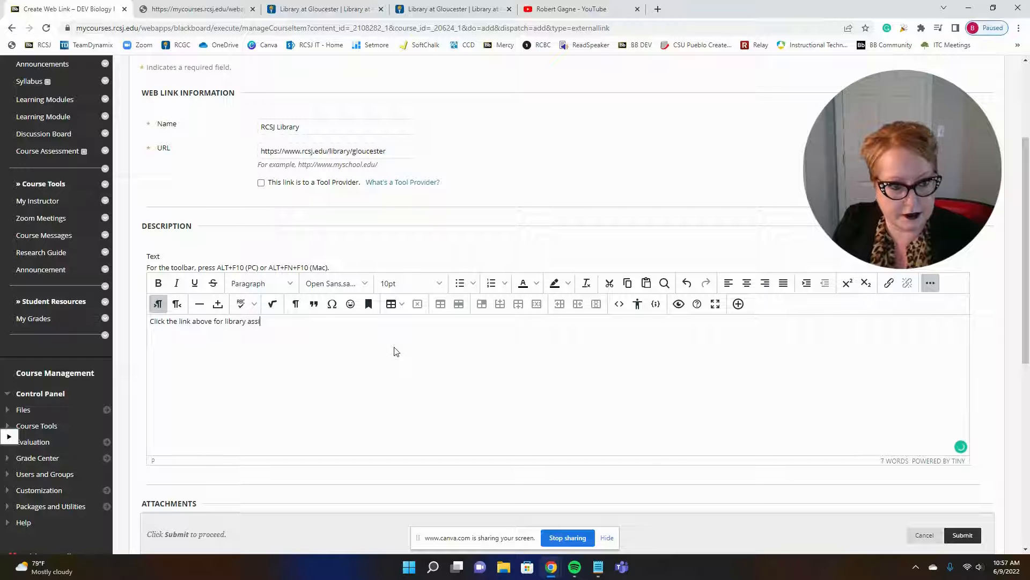
{"action": "type", "text": "stance."}
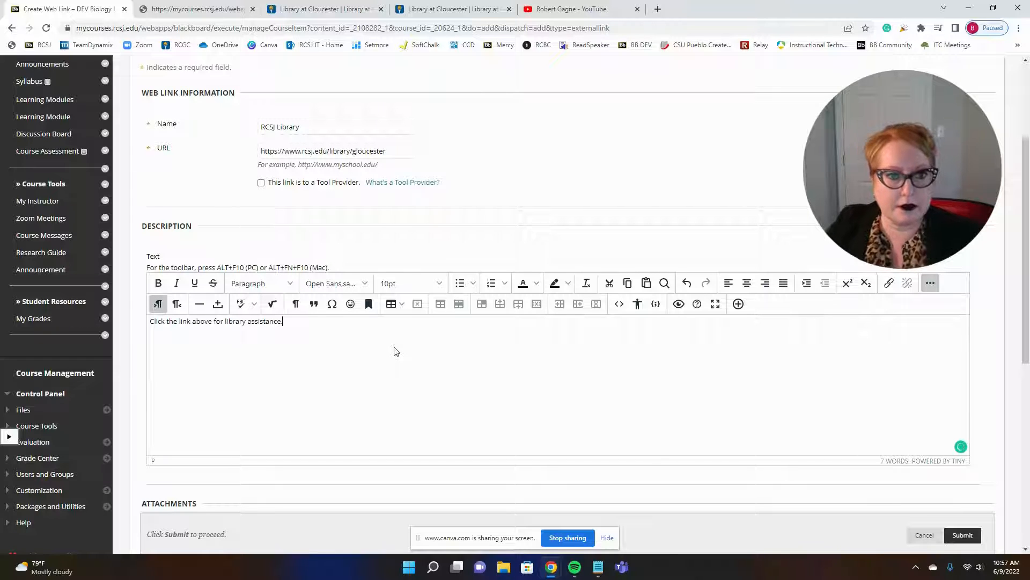
Step: Keep the web link's default attachment, new-window and availability options and submit it to Module 1
{"action": "scroll", "coordinate": [661, 191], "scroll_direction": "down", "scroll_amount": 2}
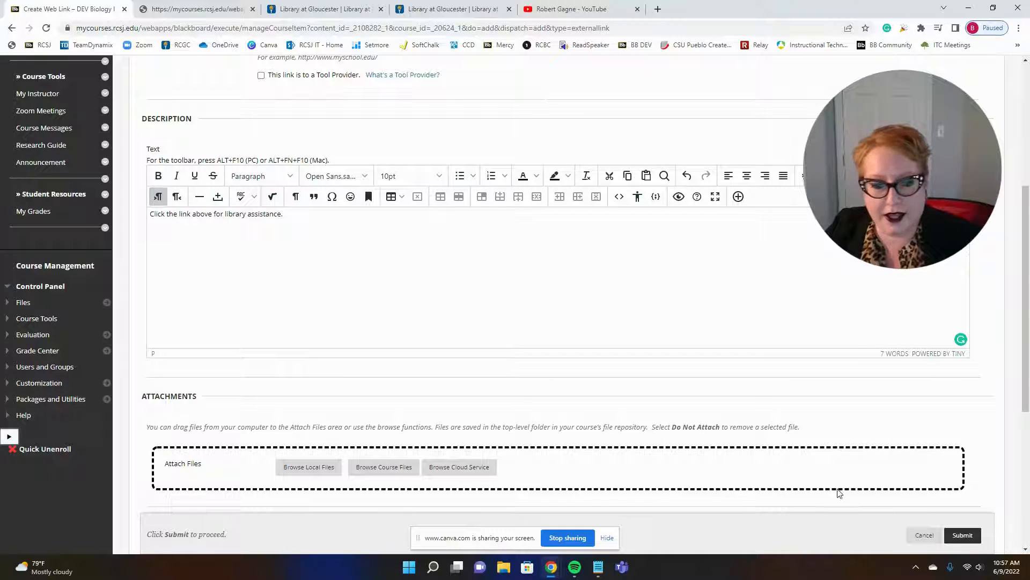
{"action": "scroll", "coordinate": [680, 424], "scroll_direction": "down", "scroll_amount": 3}
{"action": "scroll", "coordinate": [680, 424], "scroll_direction": "down", "scroll_amount": 3}
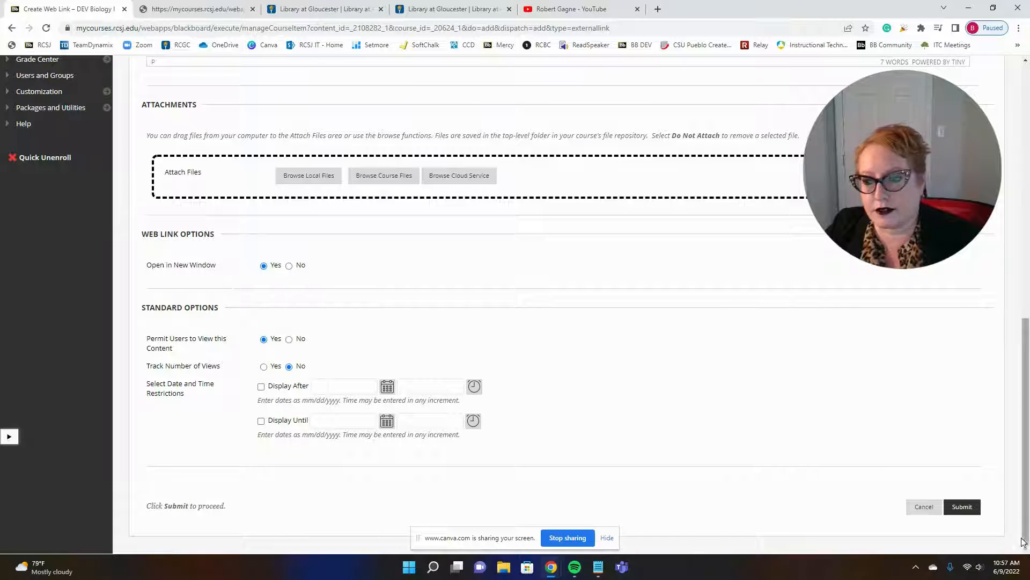
{"action": "left_click", "coordinate": [962, 507]}
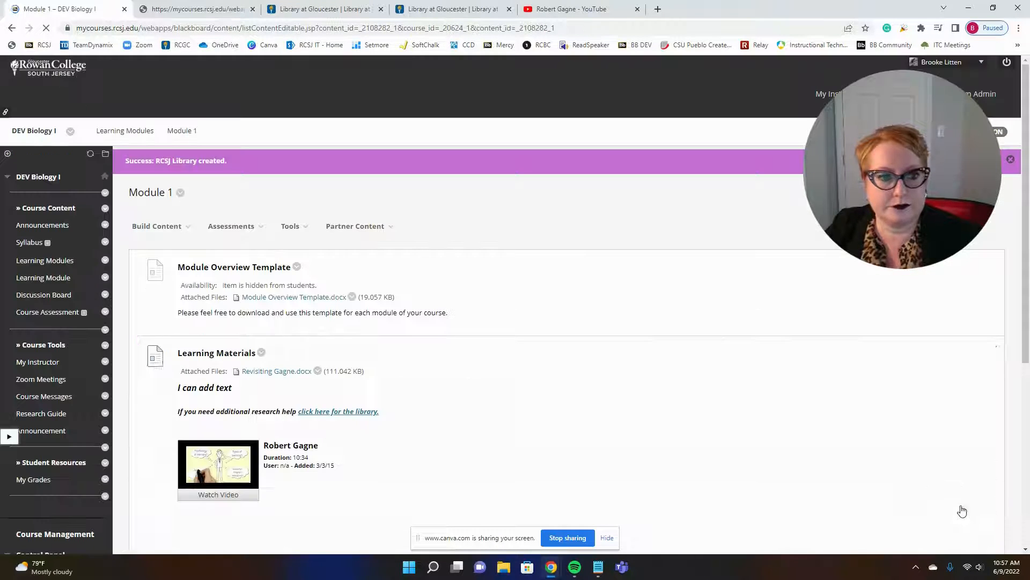
Step: Test the RCSJ Library link in Module 1, and return to the module page
{"action": "scroll", "coordinate": [361, 248], "scroll_direction": "down", "scroll_amount": 6}
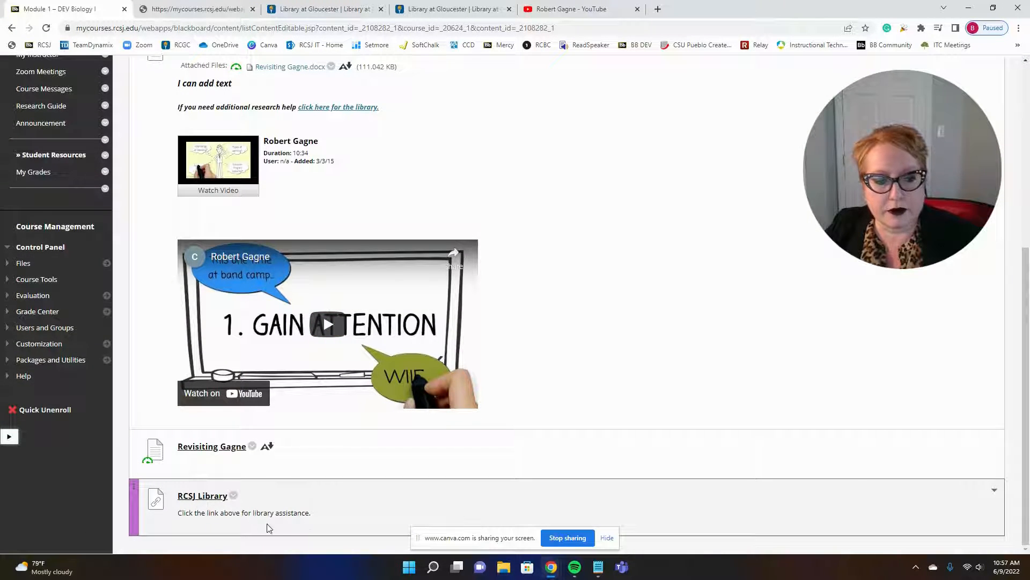
{"action": "left_click", "coordinate": [203, 496]}
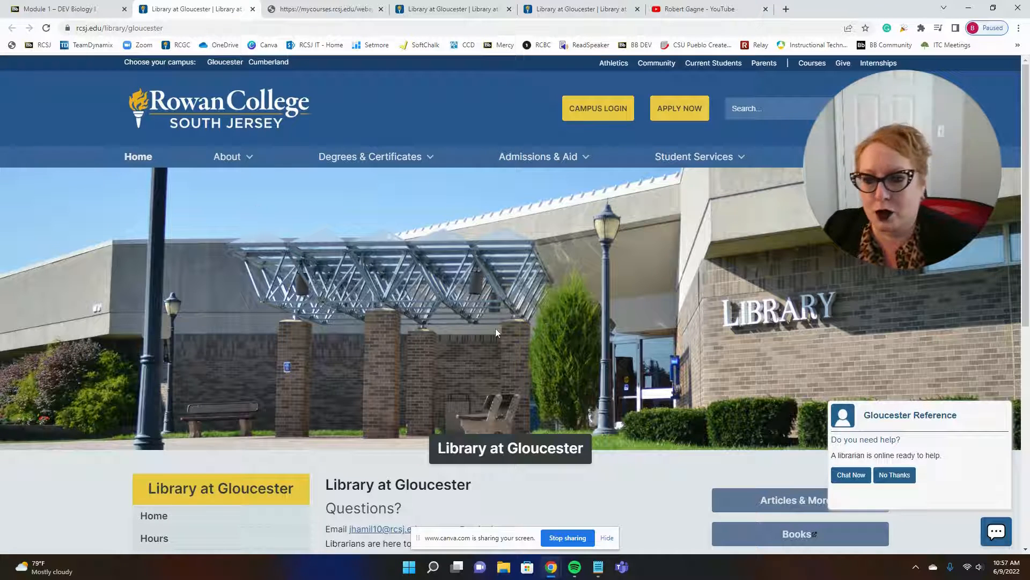
{"action": "left_click", "coordinate": [75, 10]}
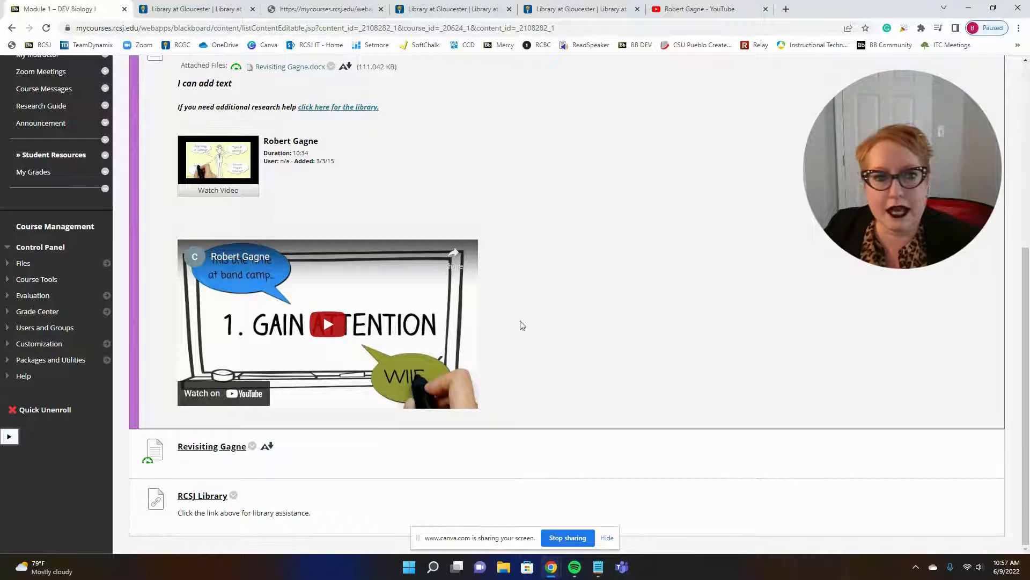
Step: Start adding a YouTube Video mashup to Module 1 and search for "gagne" in English
{"action": "scroll", "coordinate": [621, 322], "scroll_direction": "up", "scroll_amount": 4}
{"action": "scroll", "coordinate": [625, 322], "scroll_direction": "down", "scroll_amount": 2}
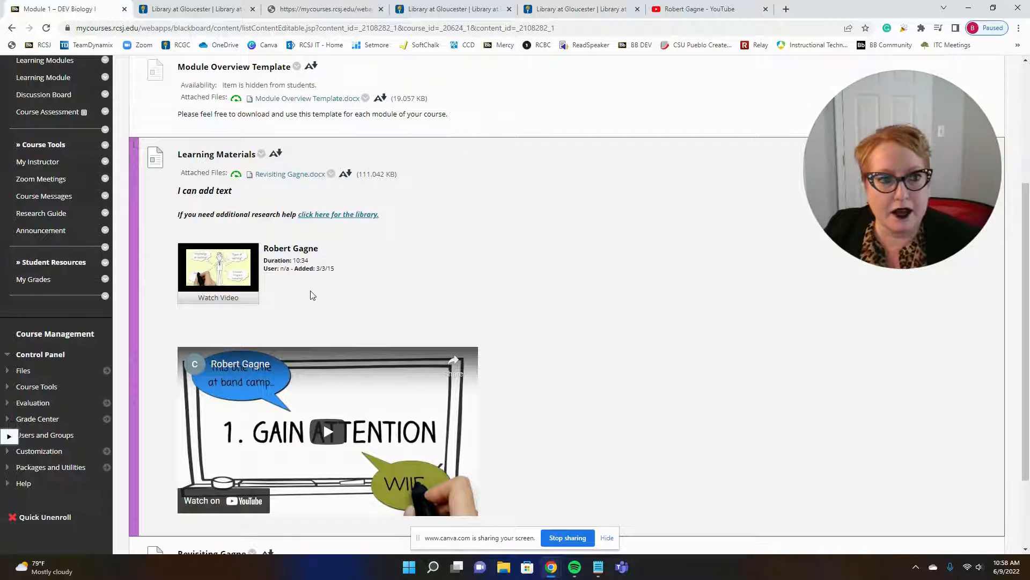
{"action": "scroll", "coordinate": [310, 297], "scroll_direction": "up", "scroll_amount": 1}
{"action": "scroll", "coordinate": [309, 299], "scroll_direction": "up", "scroll_amount": 2}
{"action": "left_click", "coordinate": [170, 226]}
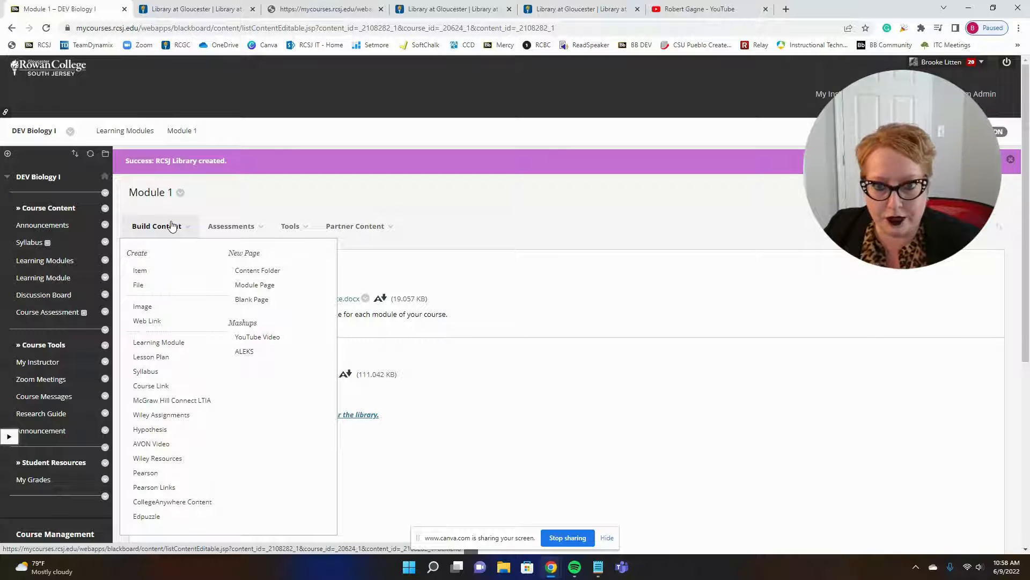
{"action": "left_click", "coordinate": [267, 342]}
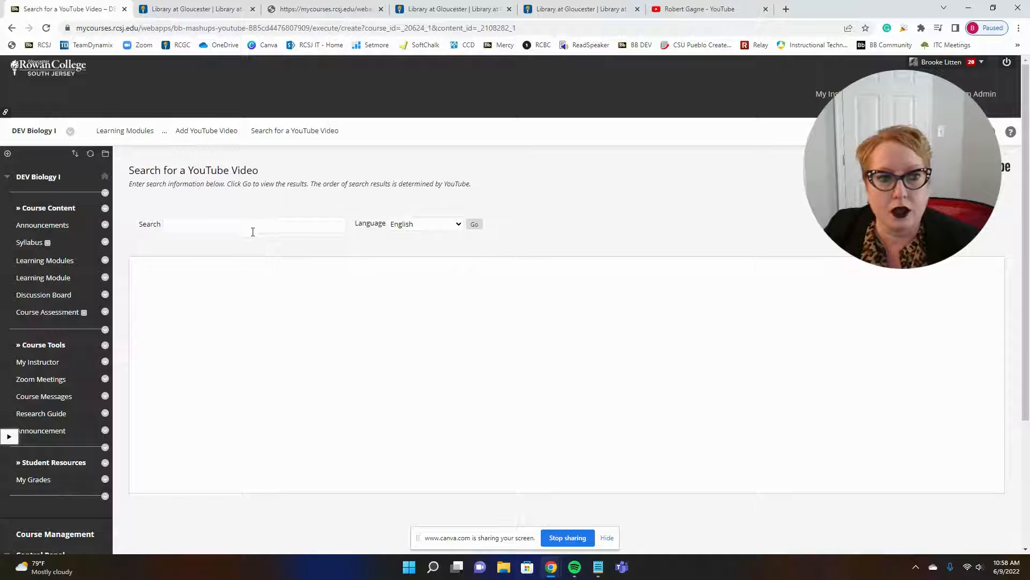
{"action": "left_click", "coordinate": [252, 228]}
{"action": "type", "text": "Gag"}
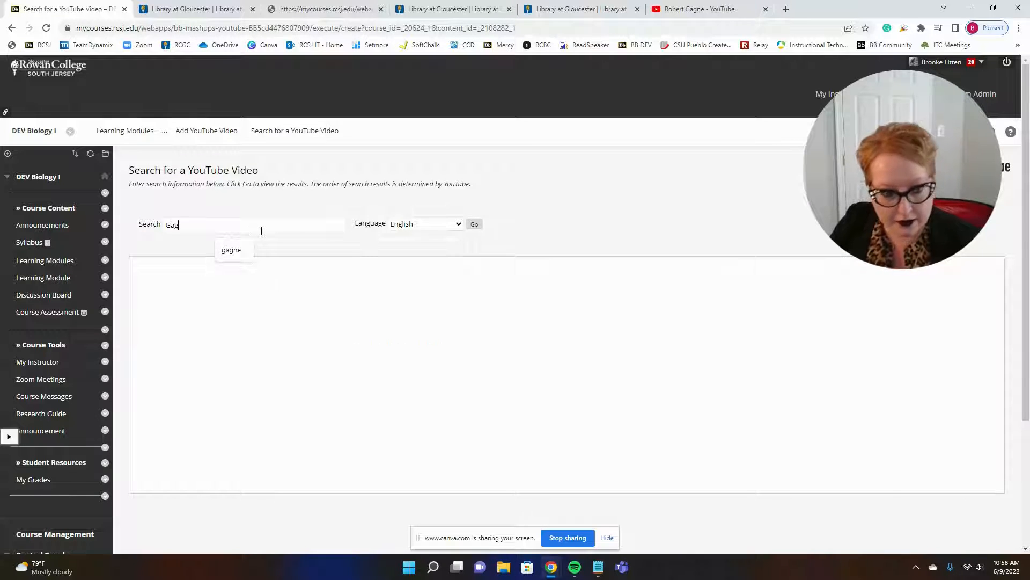
{"action": "type", "text": "ne"}
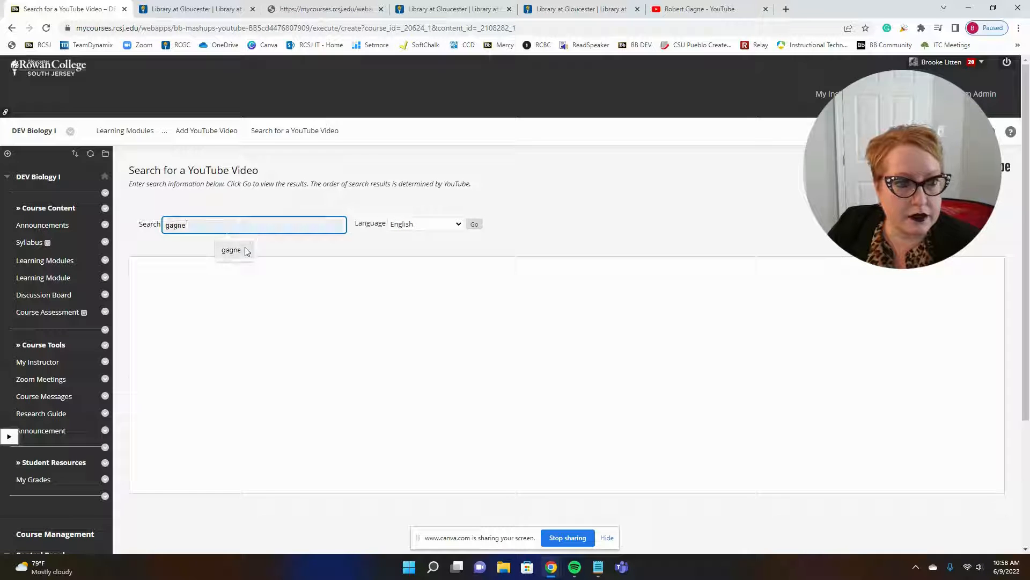
{"action": "left_click", "coordinate": [243, 250]}
{"action": "left_click", "coordinate": [475, 224]}
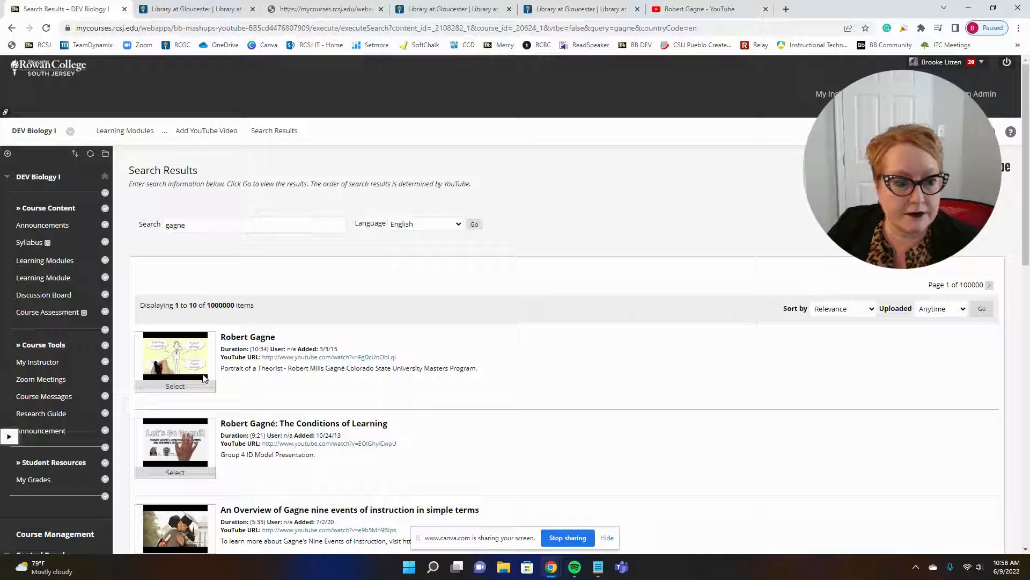
Step: Select the 10:34 Robert Gagne video, enter "Click the video" as its description, and submit the mashup to Module 1
{"action": "left_click", "coordinate": [176, 386]}
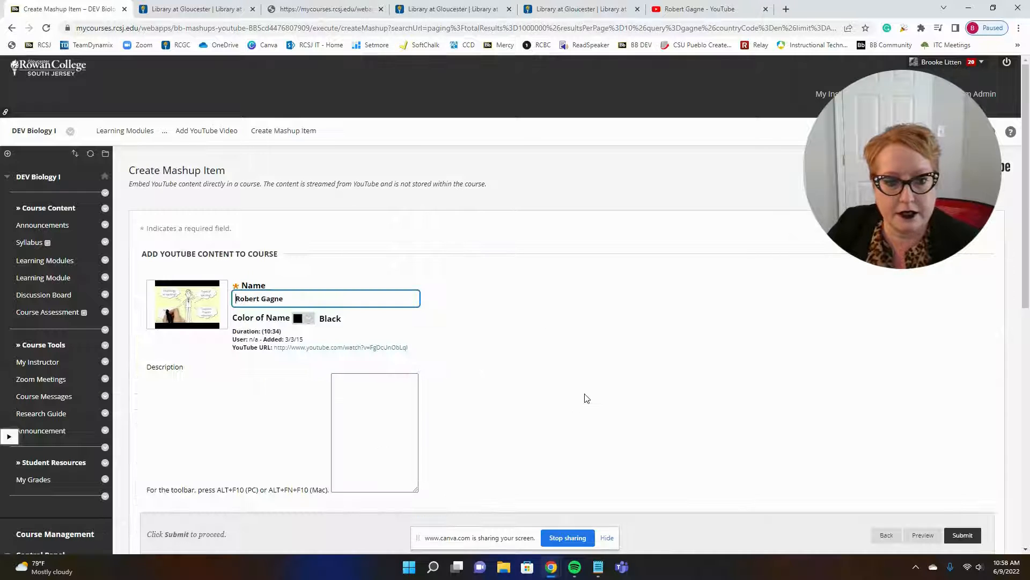
{"action": "scroll", "coordinate": [594, 346], "scroll_direction": "down", "scroll_amount": 1}
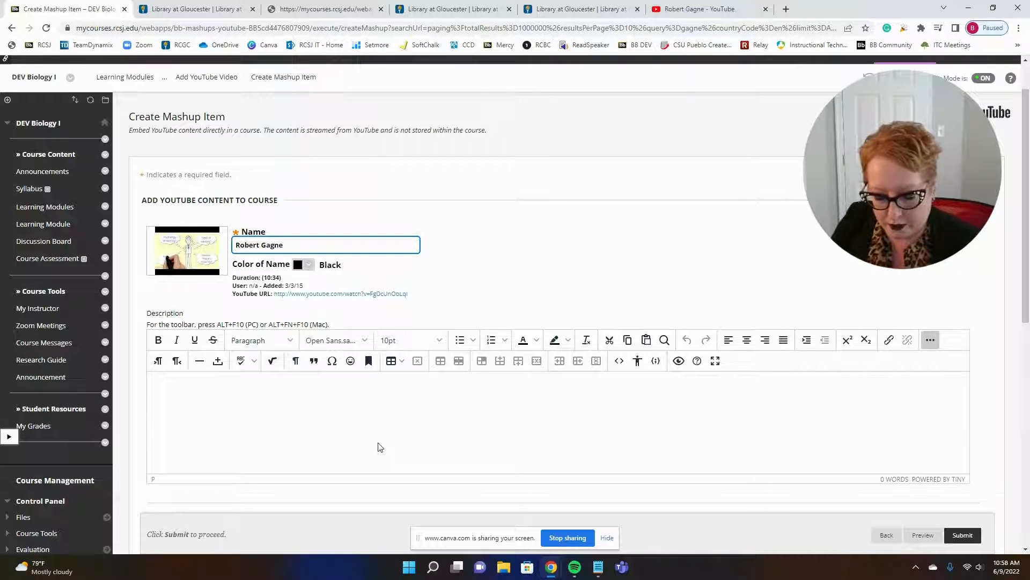
{"action": "type", "text": "Clic"}
{"action": "left_click", "coordinate": [380, 446]}
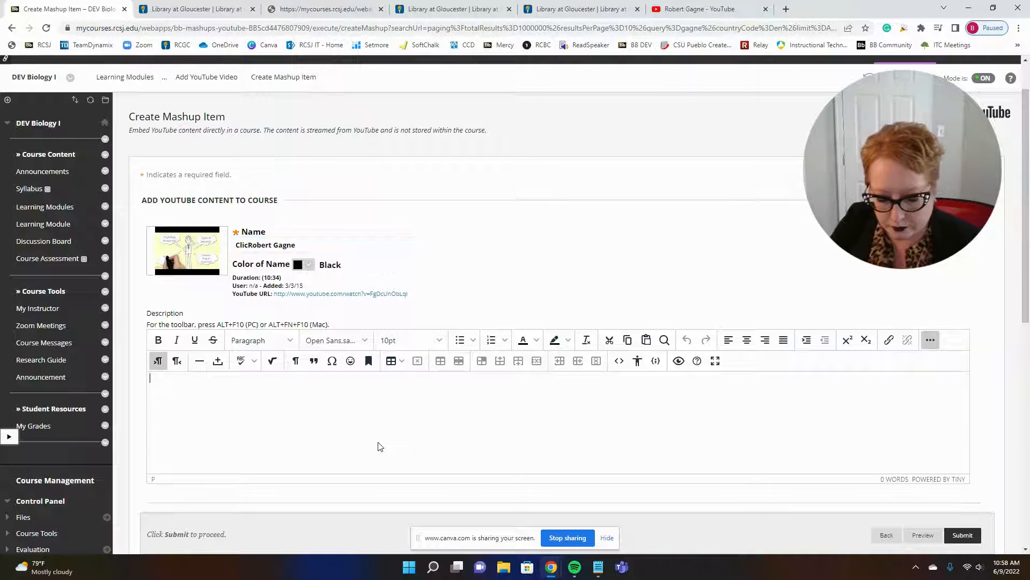
{"action": "type", "text": "Click the "}
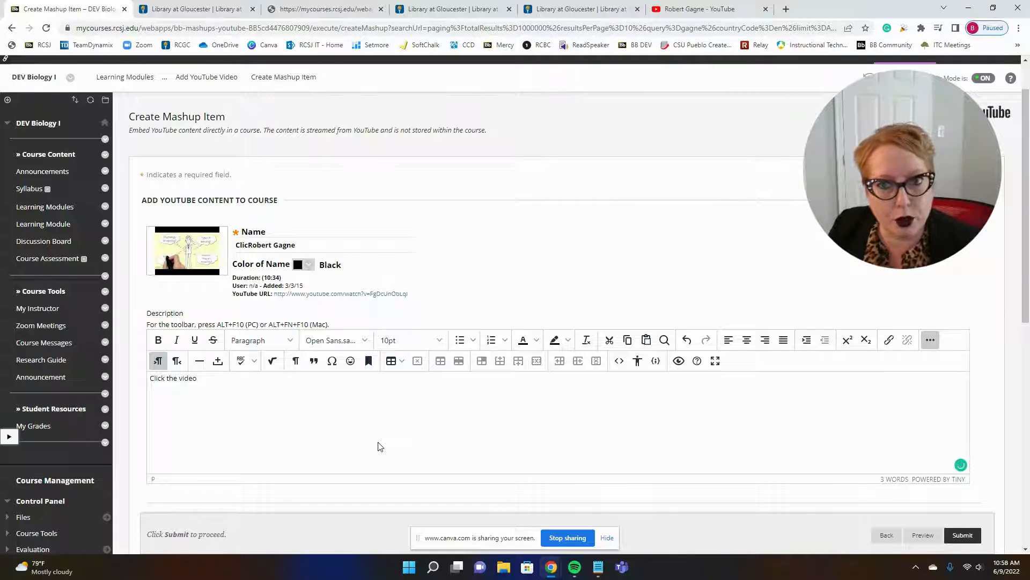
{"action": "type", "text": "video"}
{"action": "key", "text": "Return"}
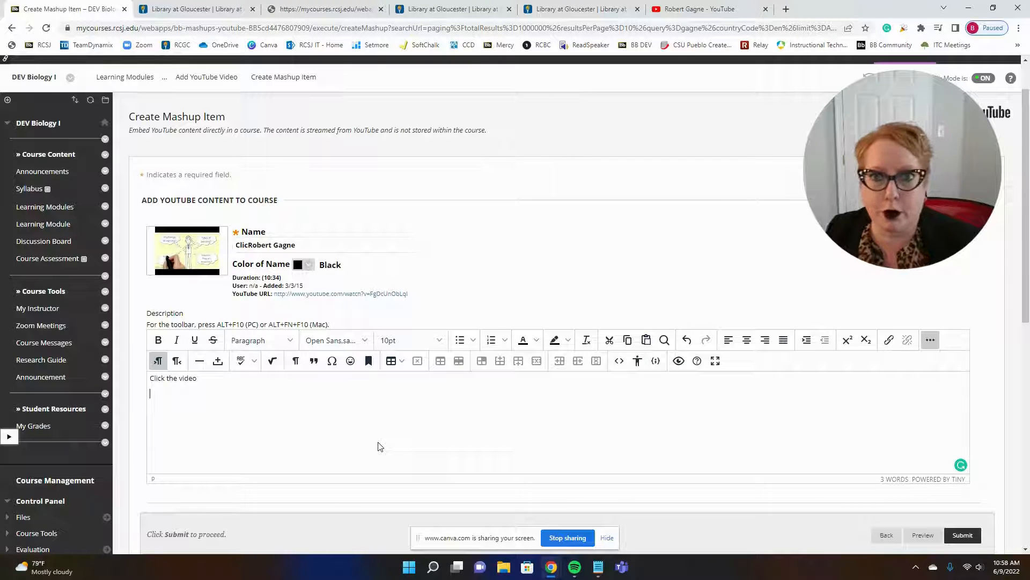
{"action": "left_click", "coordinate": [959, 537]}
Step: Test the new video mashup at the end of Module 1 by playing it, and close the player
{"action": "scroll", "coordinate": [419, 318], "scroll_direction": "down", "scroll_amount": 9}
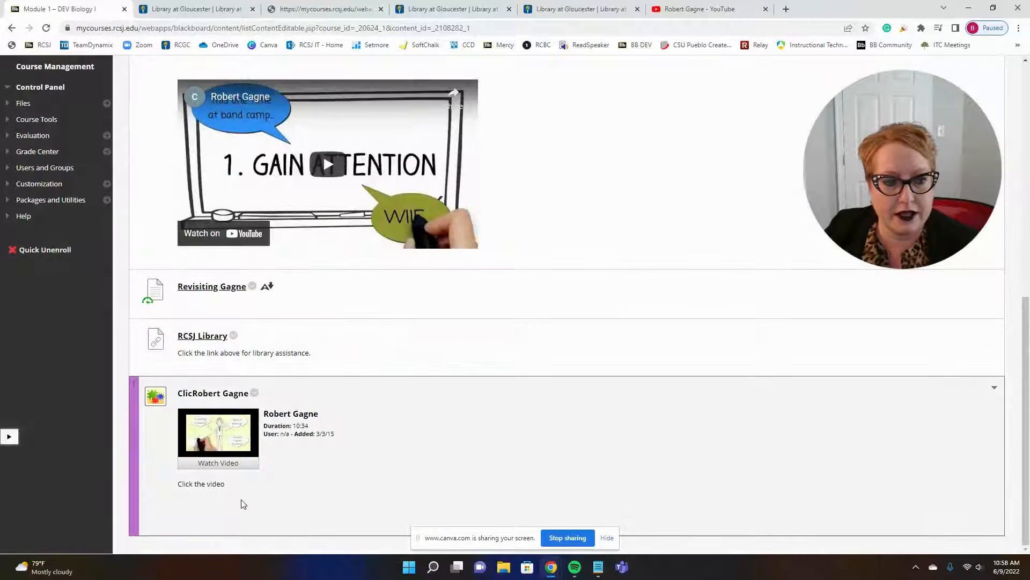
{"action": "left_click", "coordinate": [212, 463]}
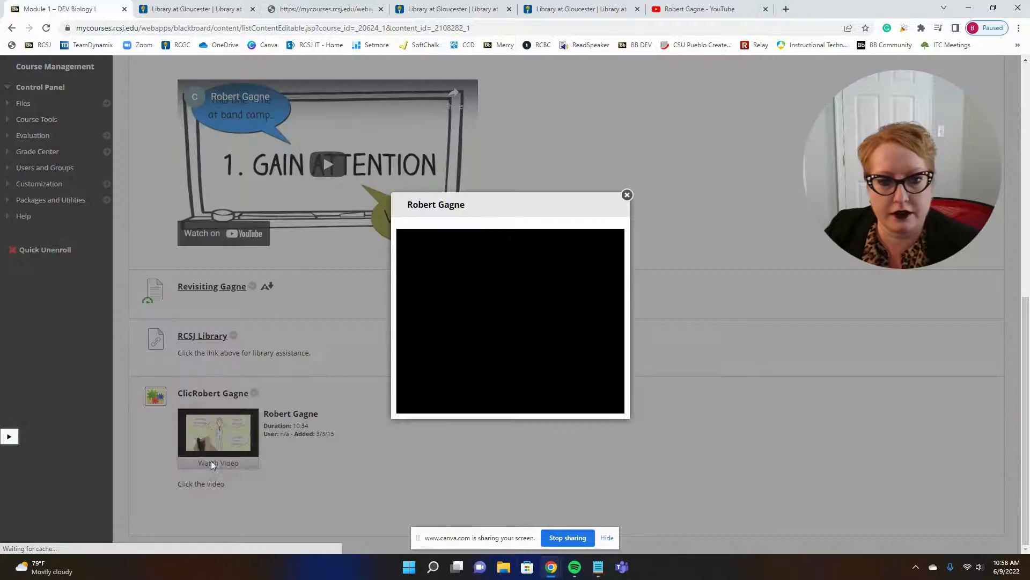
{"action": "left_click", "coordinate": [509, 323]}
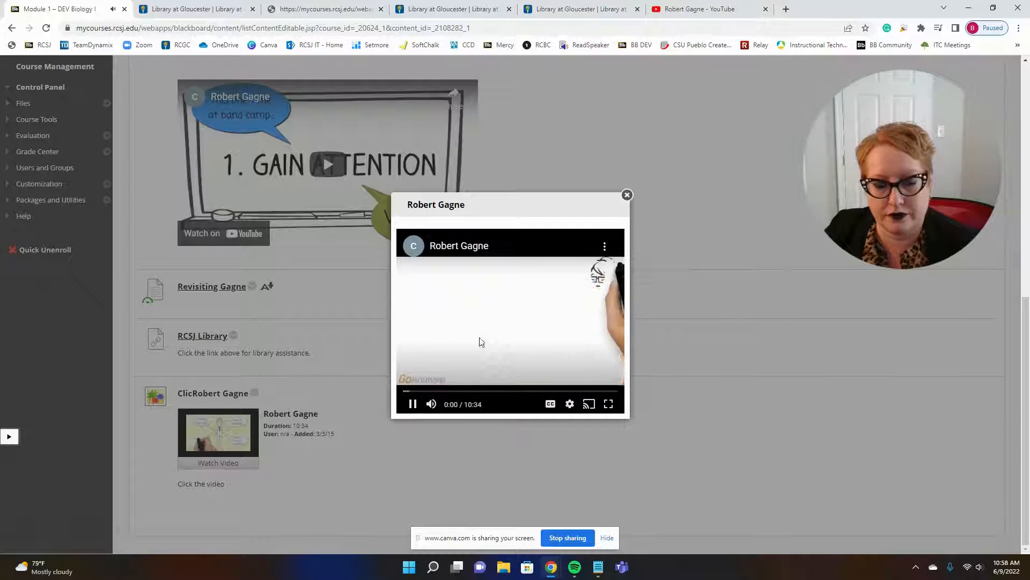
{"action": "left_click", "coordinate": [626, 195]}
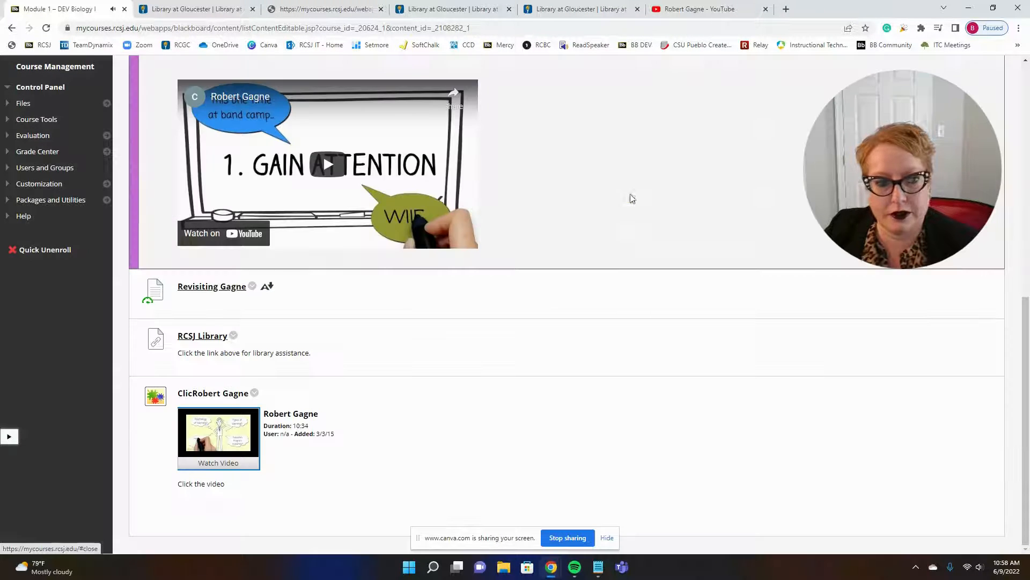
Step: Start a new item in Module 1, name it "Videos for this Week", and place the cursor in its empty text body
{"action": "scroll", "coordinate": [354, 441], "scroll_direction": "up", "scroll_amount": 3}
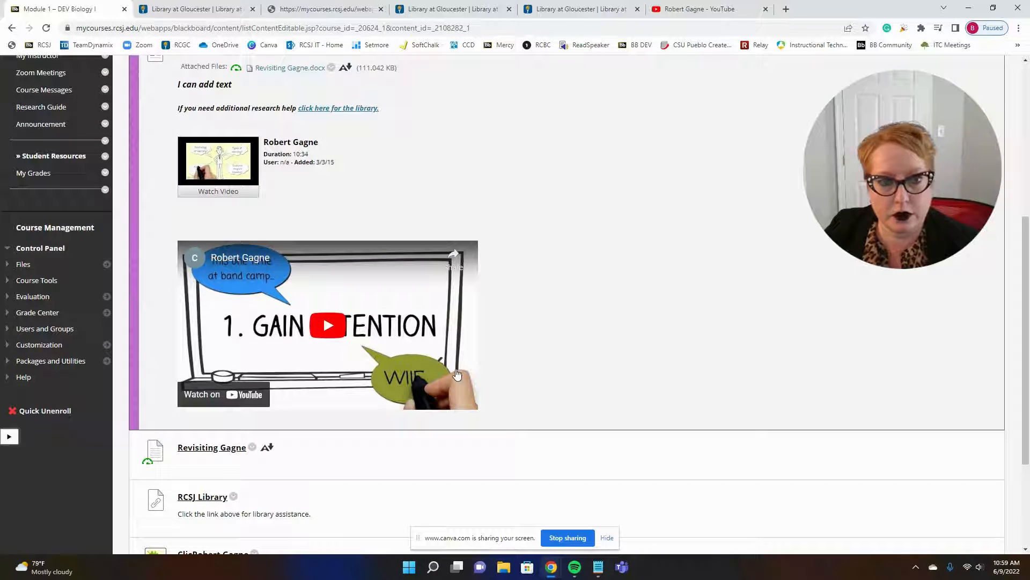
{"action": "scroll", "coordinate": [456, 374], "scroll_direction": "up", "scroll_amount": 6}
{"action": "left_click", "coordinate": [157, 226]}
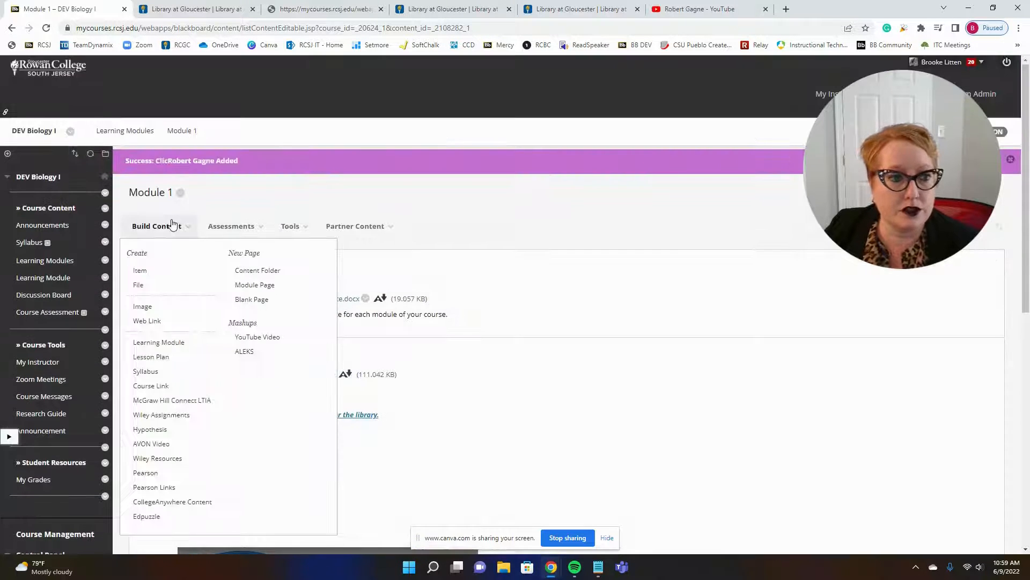
{"action": "left_click", "coordinate": [140, 271]}
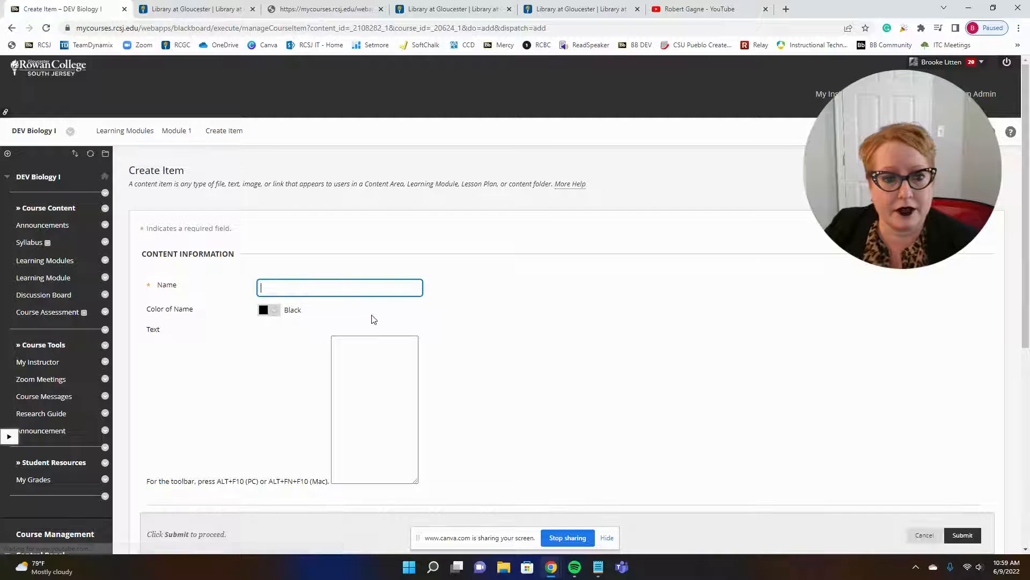
{"action": "left_click", "coordinate": [368, 287]}
{"action": "type", "text": "Videos for this Week"}
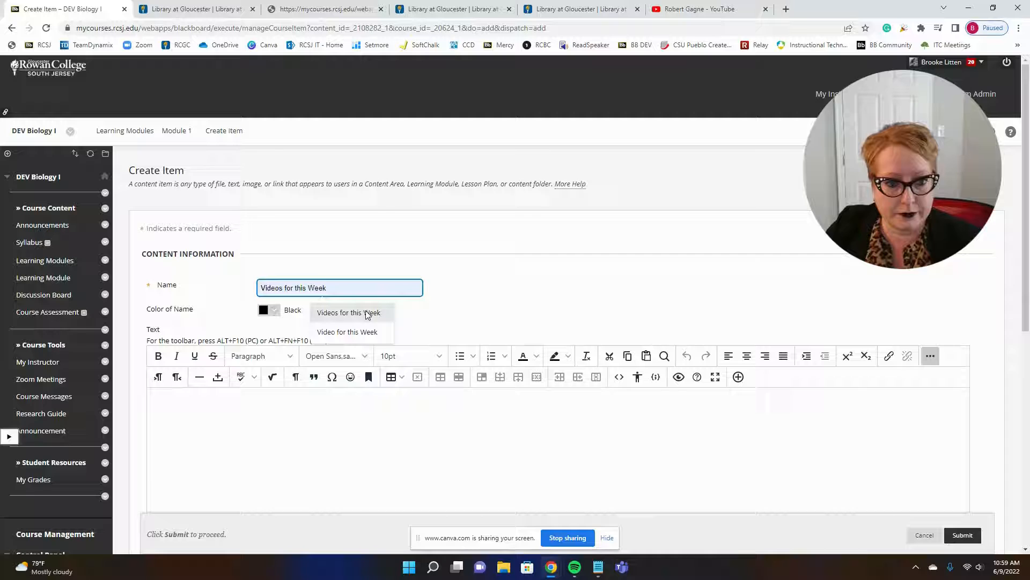
{"action": "left_click", "coordinate": [366, 311]}
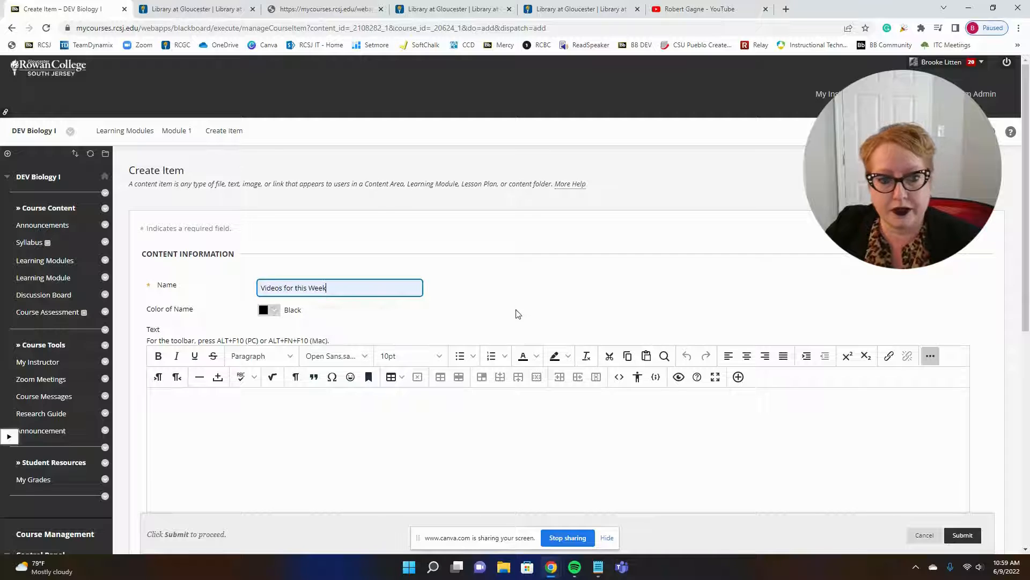
{"action": "scroll", "coordinate": [483, 317], "scroll_direction": "down", "scroll_amount": 1}
{"action": "left_click", "coordinate": [335, 381]}
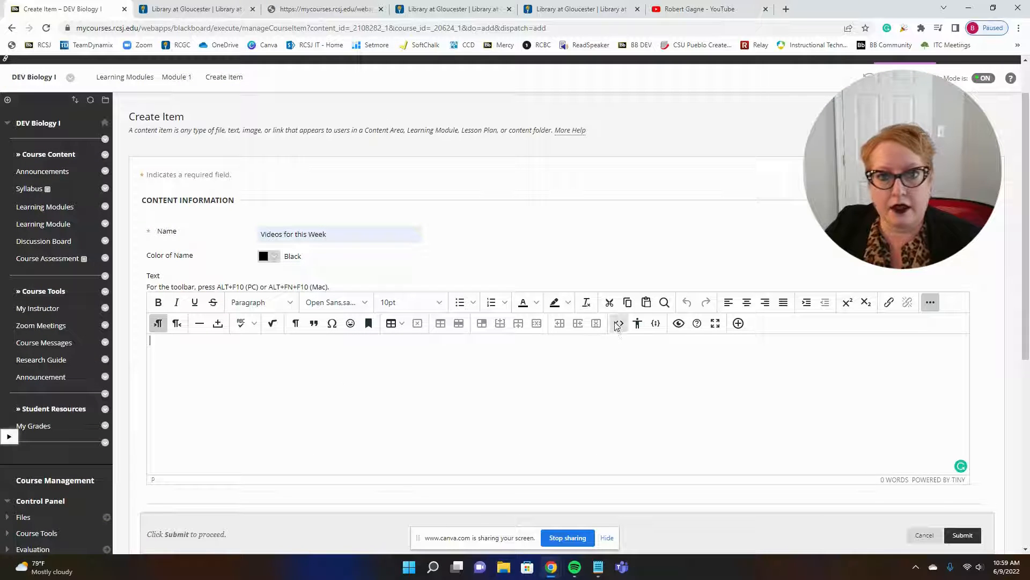
Step: Copy the Robert Gagne video's embed code from YouTube and paste it into the source code of the item's text body
{"action": "left_click", "coordinate": [693, 10]}
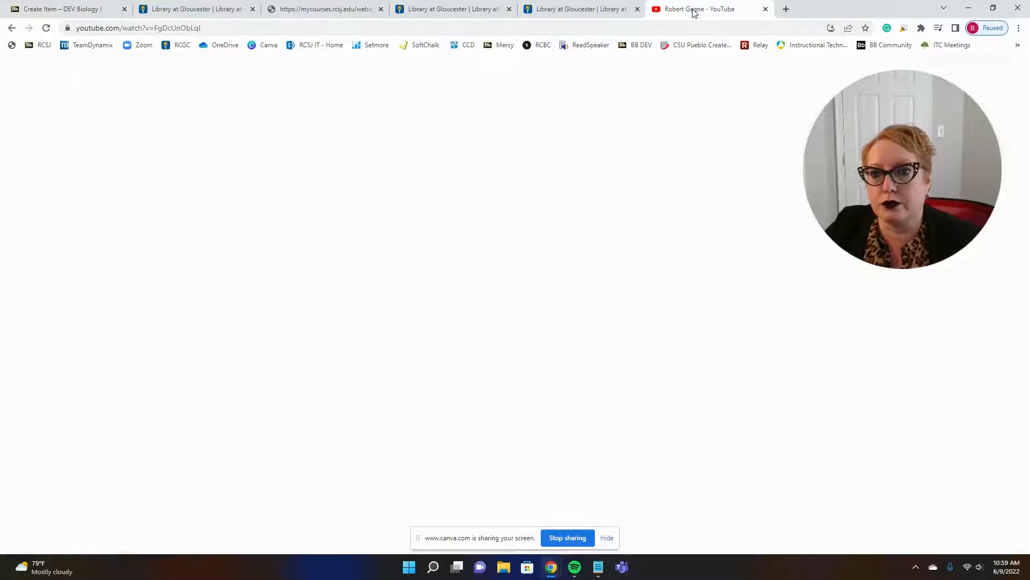
{"action": "left_click", "coordinate": [697, 257]}
{"action": "key", "text": "ctrl+a"}
{"action": "key", "text": "ctrl+c"}
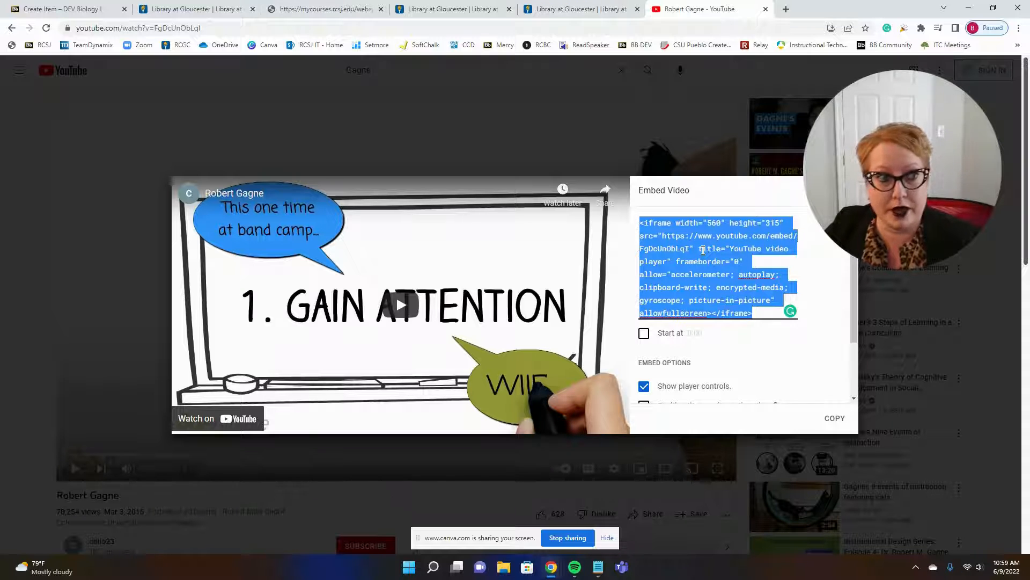
{"action": "key", "text": "ctrl+1"}
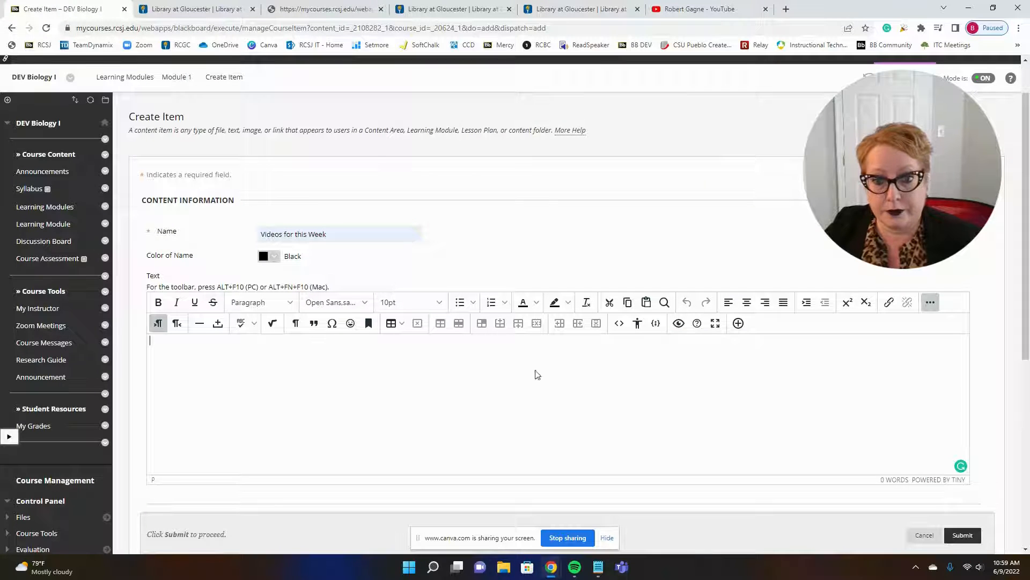
{"action": "left_click", "coordinate": [618, 324]}
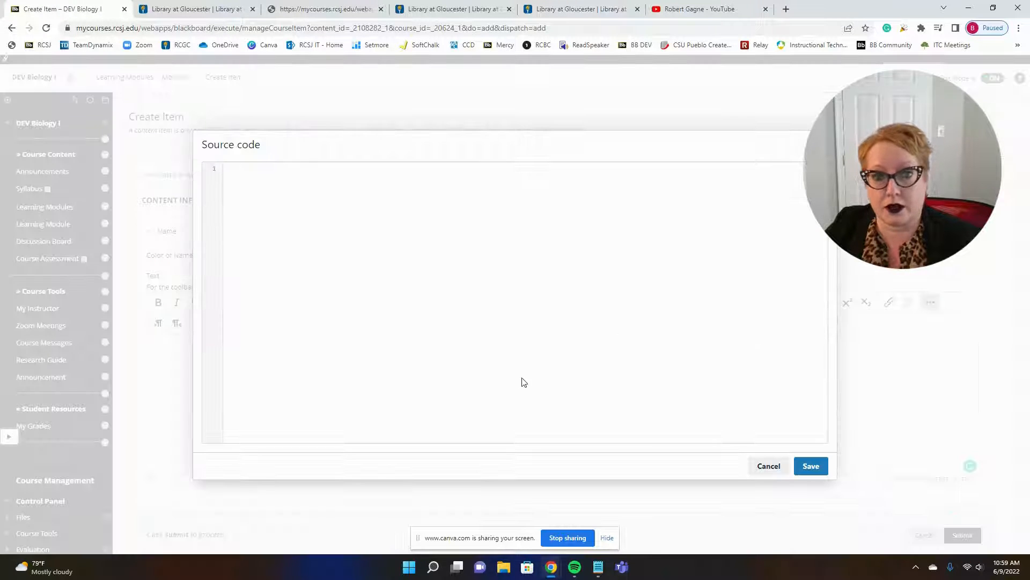
{"action": "key", "text": "ctrl+v"}
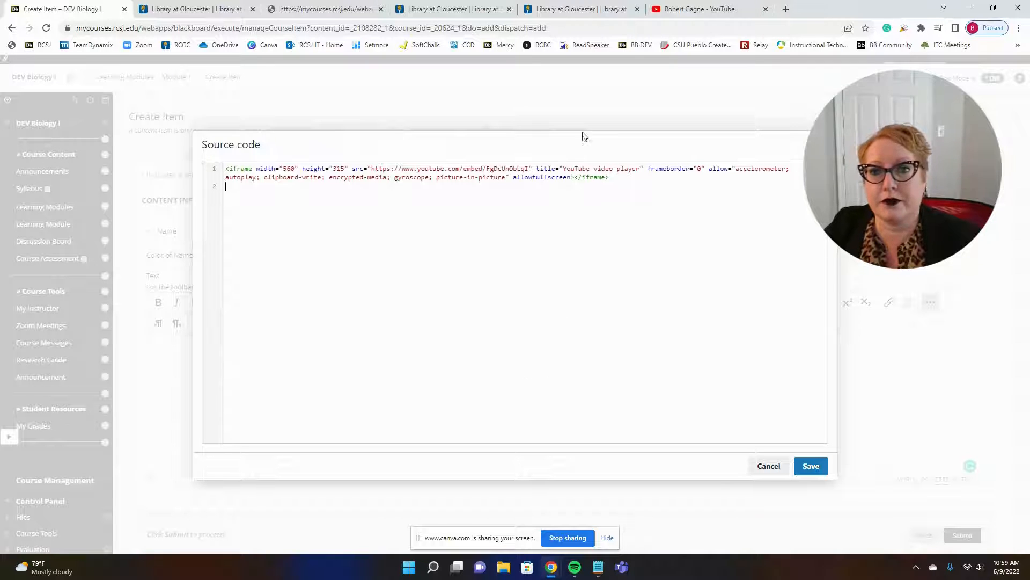
Step: Copy the embed code of YouTube's "Gagne's Nine Events of Instruction" video and paste it below the first iframe in the item's source code
{"action": "left_click", "coordinate": [691, 9]}
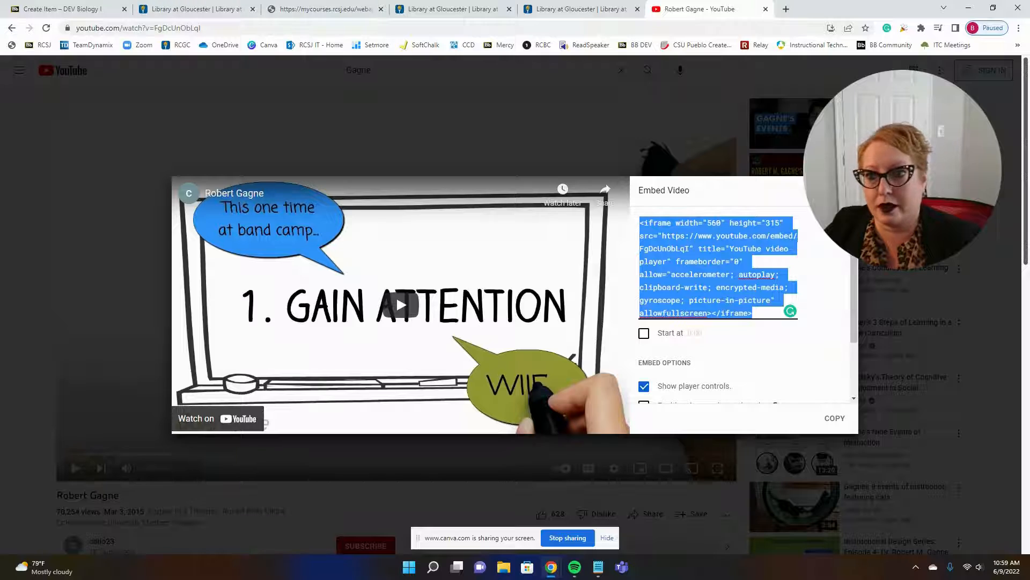
{"action": "left_click", "coordinate": [396, 295]}
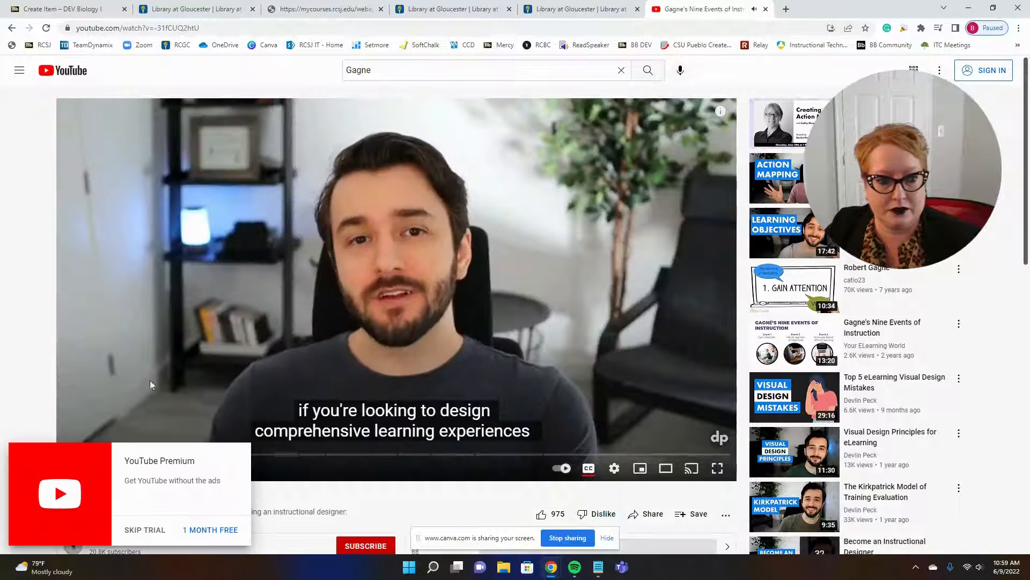
{"action": "left_click", "coordinate": [650, 515]}
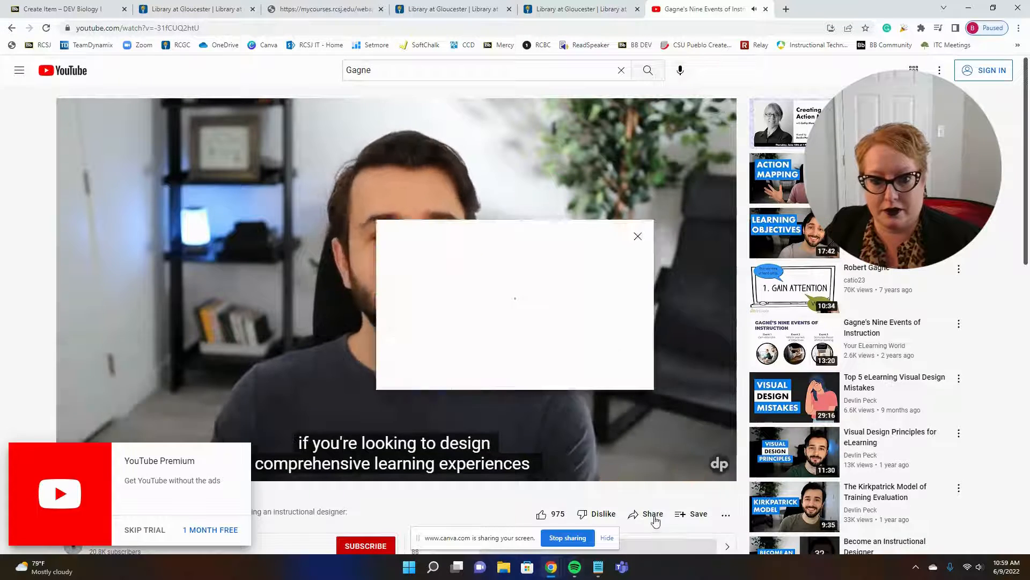
{"action": "left_click", "coordinate": [406, 271]}
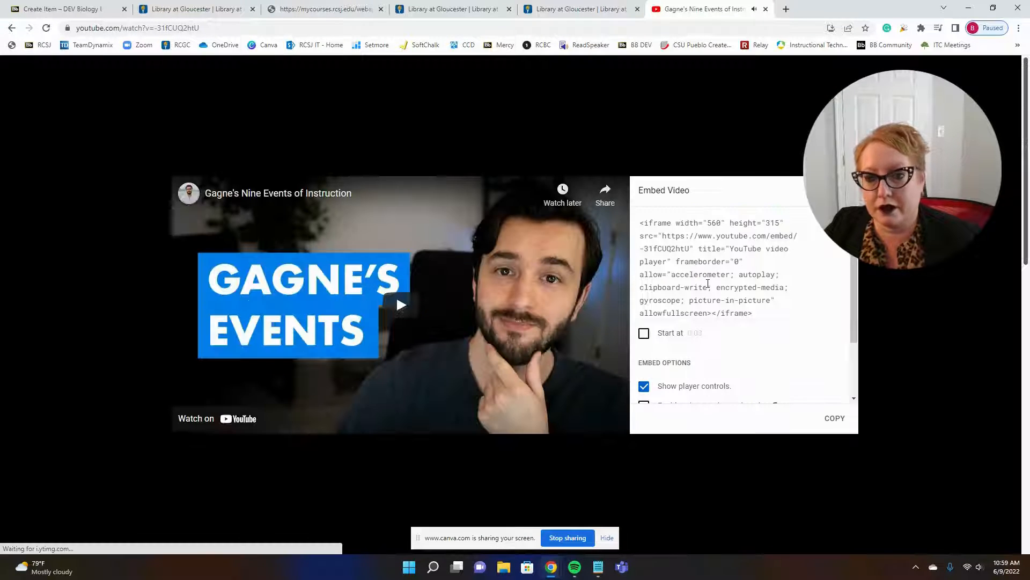
{"action": "left_click", "coordinate": [709, 281]}
{"action": "key", "text": "ctrl+c"}
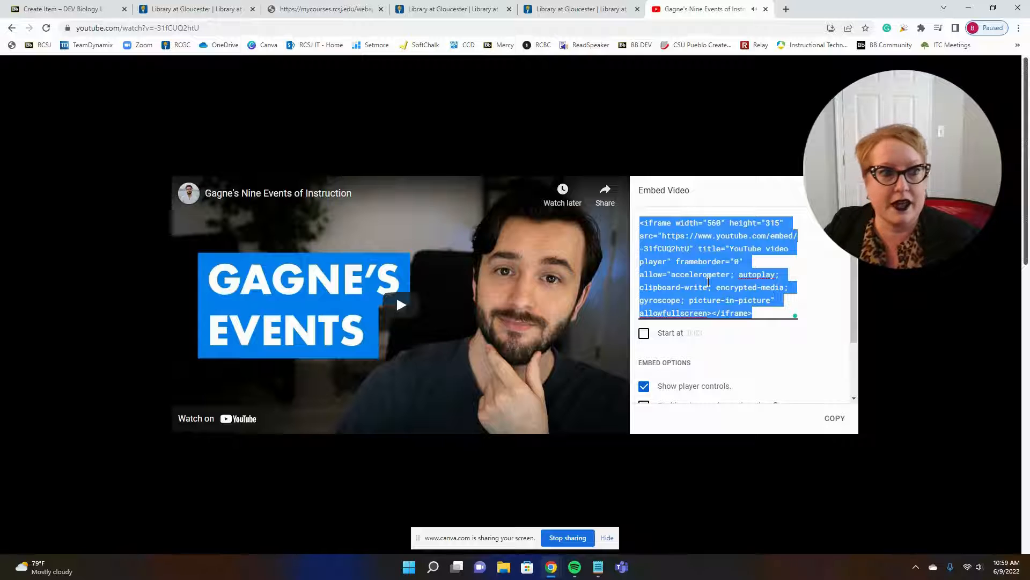
{"action": "left_click", "coordinate": [59, 8]}
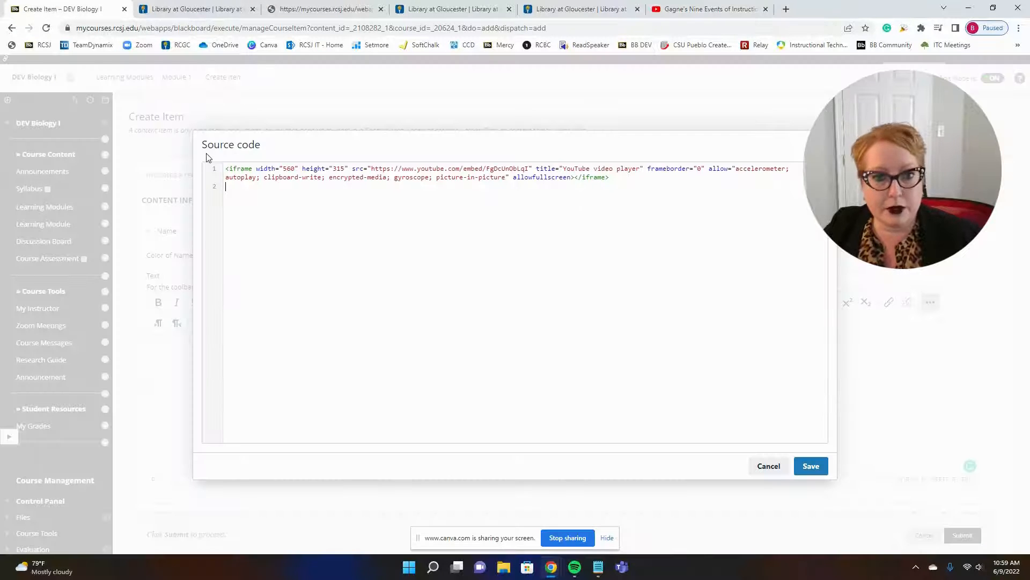
{"action": "key", "text": "ctrl+v"}
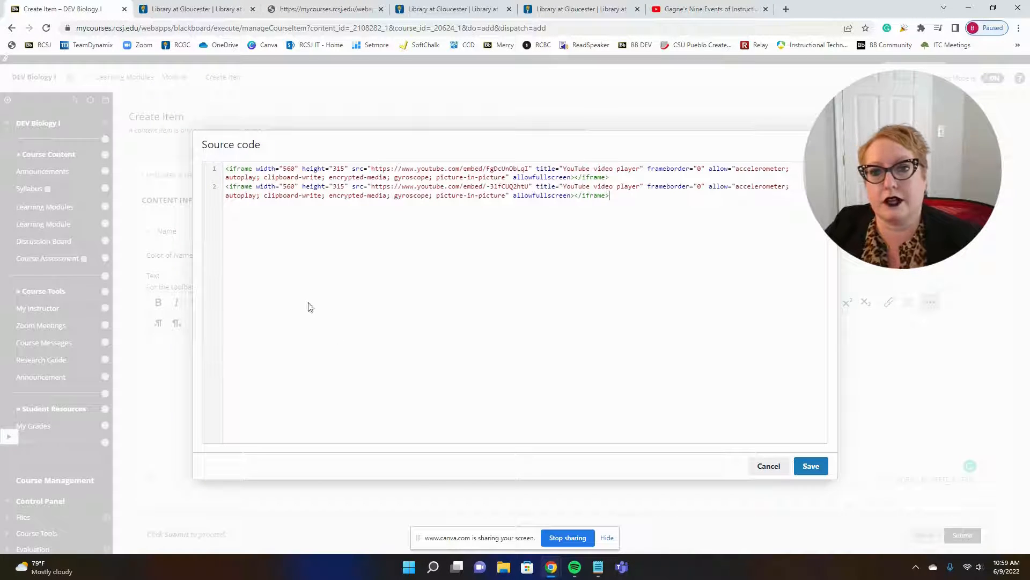
Step: Save the source code with both embedded videos and submit the "Videos for this Week" item to Module 1
{"action": "left_click", "coordinate": [812, 467]}
{"action": "scroll", "coordinate": [664, 236], "scroll_direction": "down", "scroll_amount": 3}
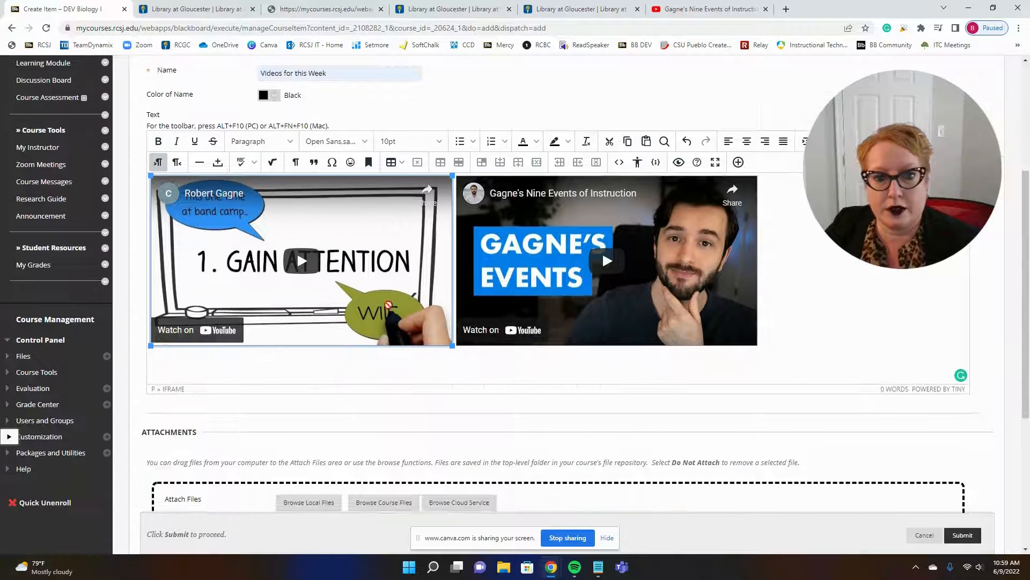
{"action": "scroll", "coordinate": [504, 364], "scroll_direction": "down", "scroll_amount": 2}
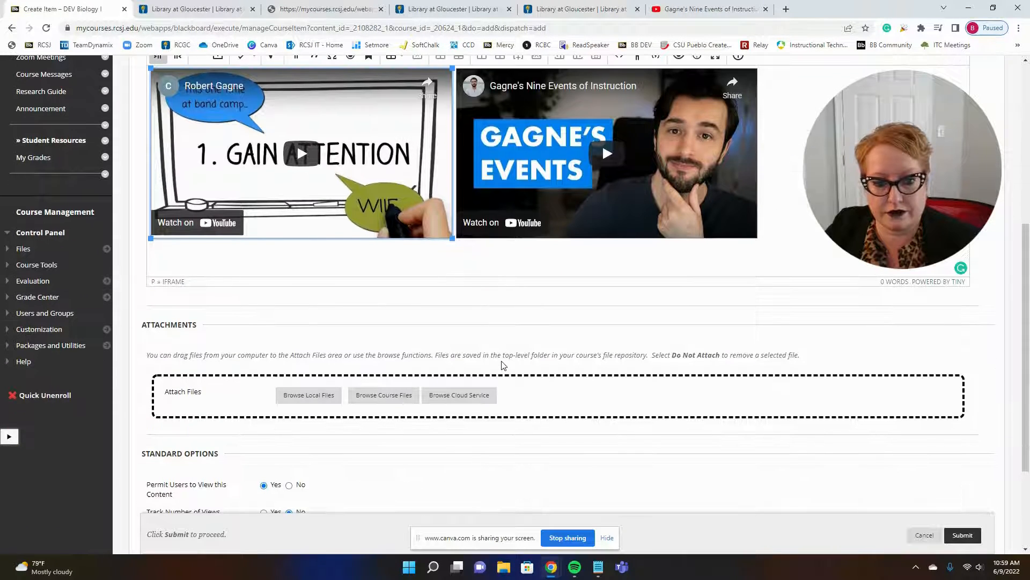
{"action": "left_click", "coordinate": [963, 535]}
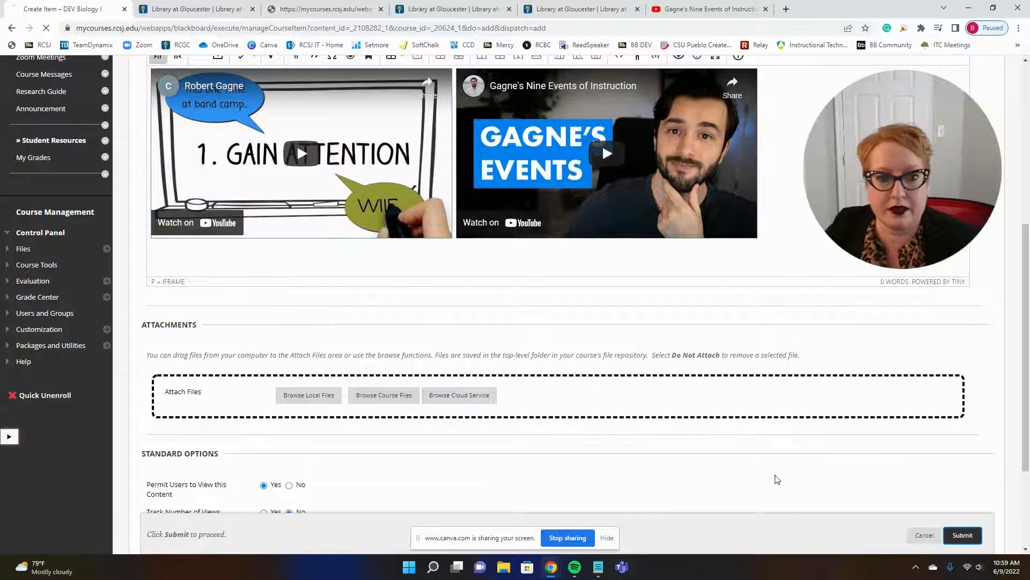
Step: Test both embedded videos in the "Videos for this Week" item by playing each one briefly and pausing it
{"action": "scroll", "coordinate": [624, 315], "scroll_direction": "down", "scroll_amount": 7}
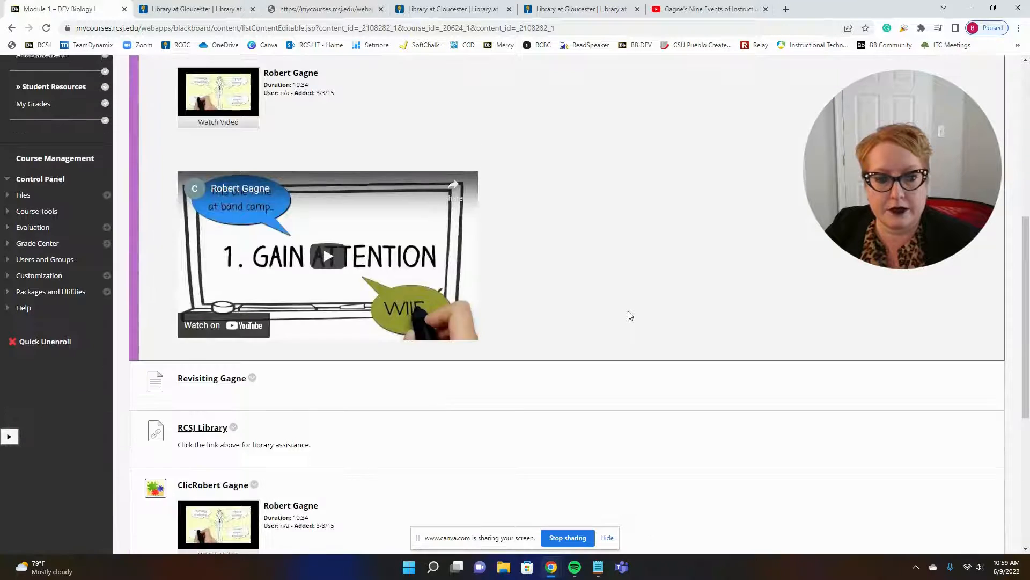
{"action": "scroll", "coordinate": [630, 315], "scroll_direction": "down", "scroll_amount": 6}
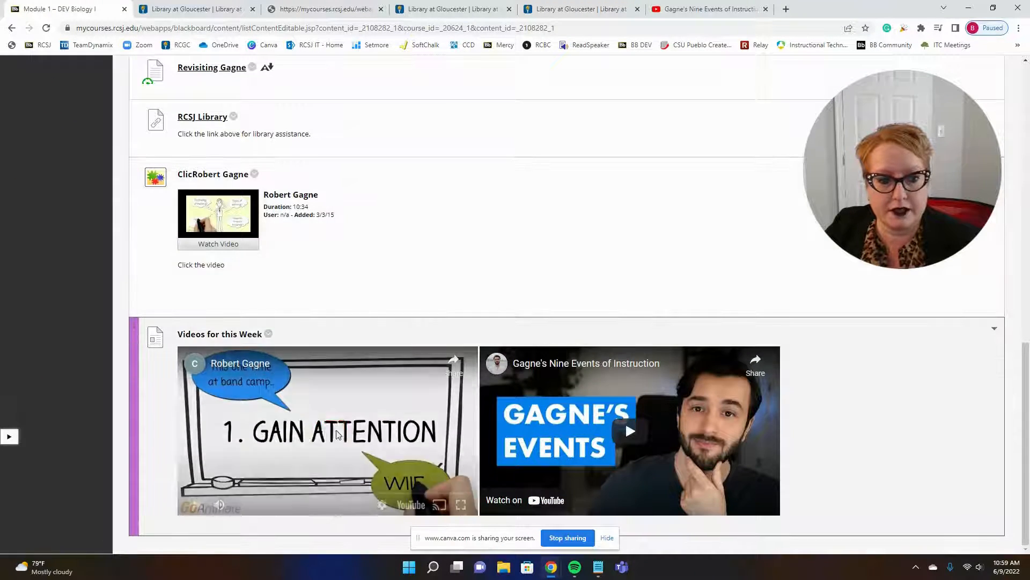
{"action": "left_click", "coordinate": [196, 505]}
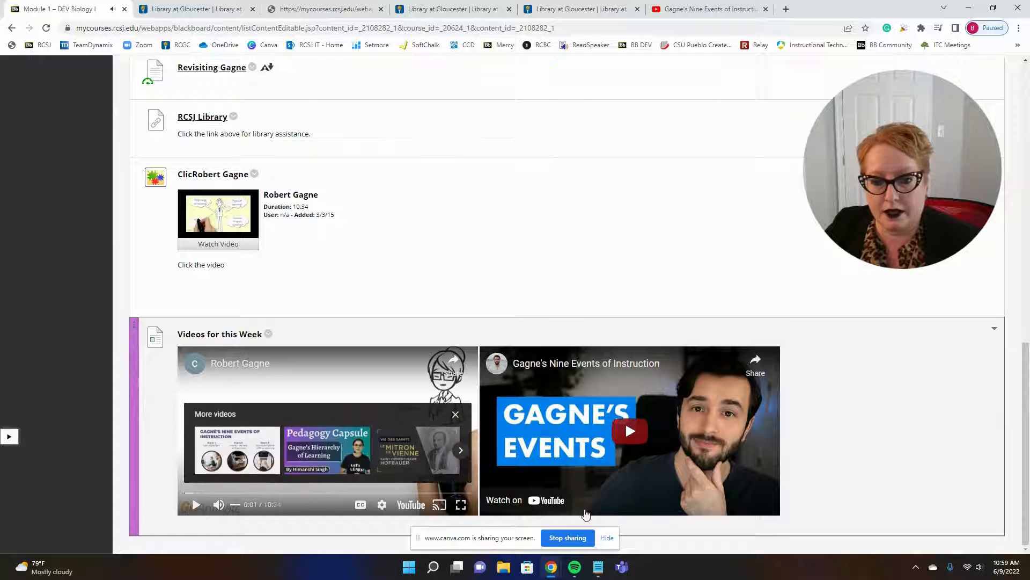
{"action": "left_click", "coordinate": [623, 432]}
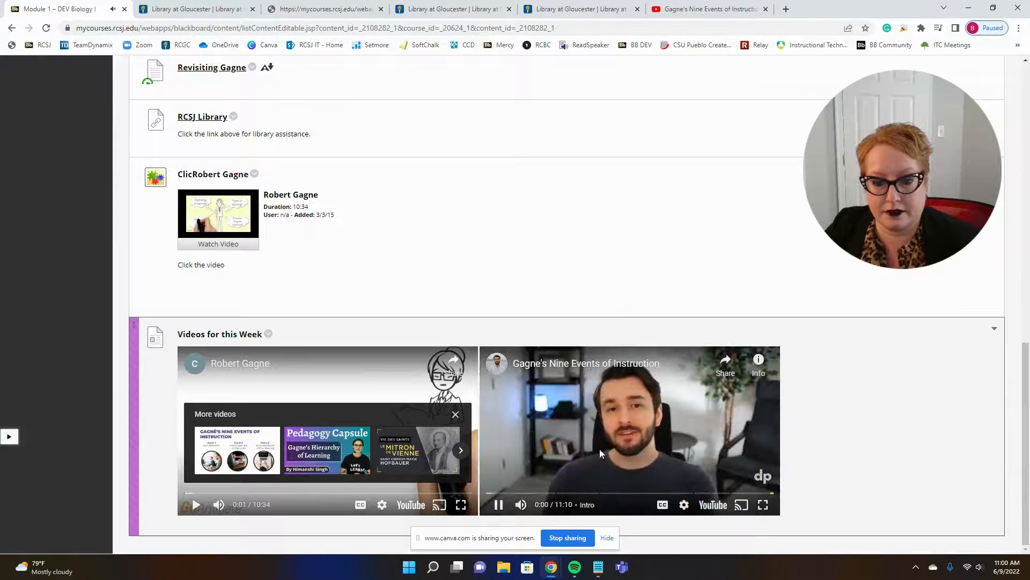
{"action": "left_click", "coordinate": [499, 504]}
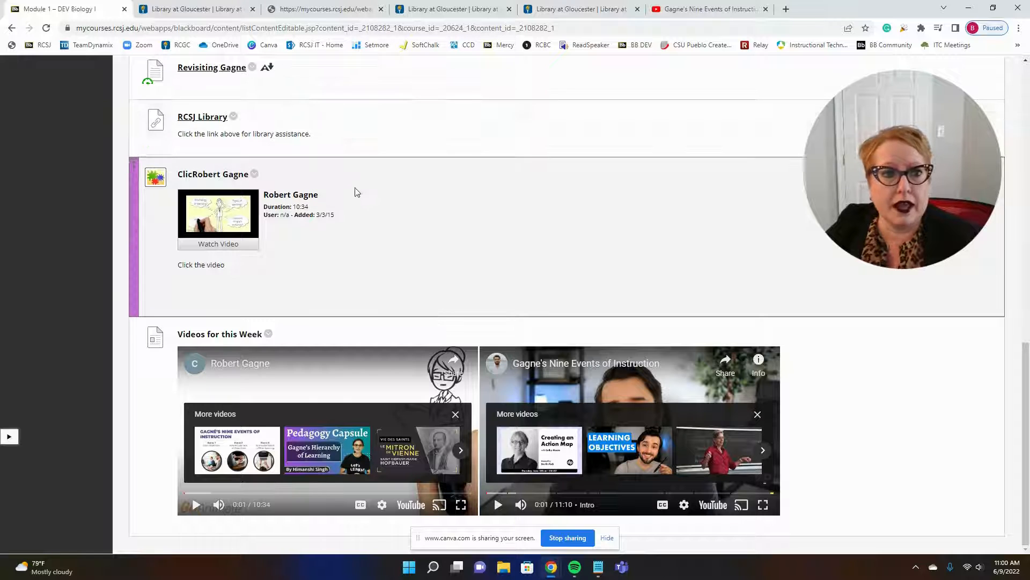
{"action": "scroll", "coordinate": [357, 193], "scroll_direction": "up", "scroll_amount": 9}
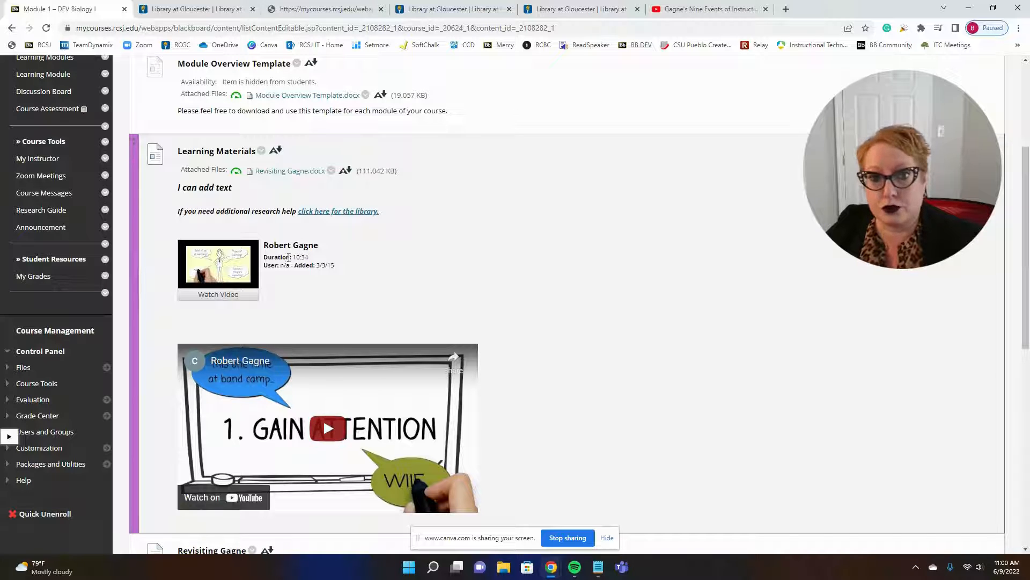
{"action": "scroll", "coordinate": [617, 365], "scroll_direction": "down", "scroll_amount": 5}
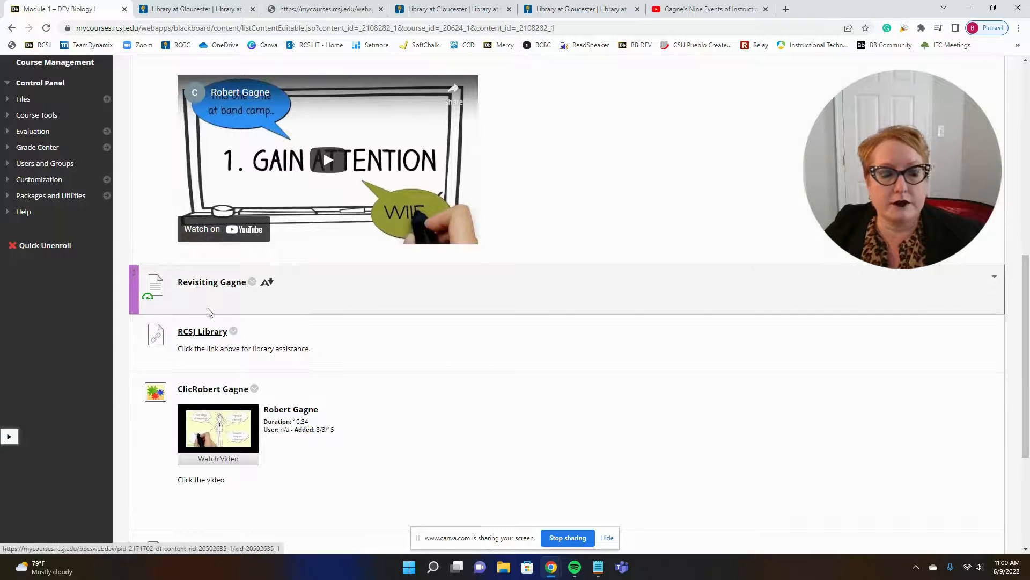
{"action": "scroll", "coordinate": [334, 350], "scroll_direction": "down", "scroll_amount": 3}
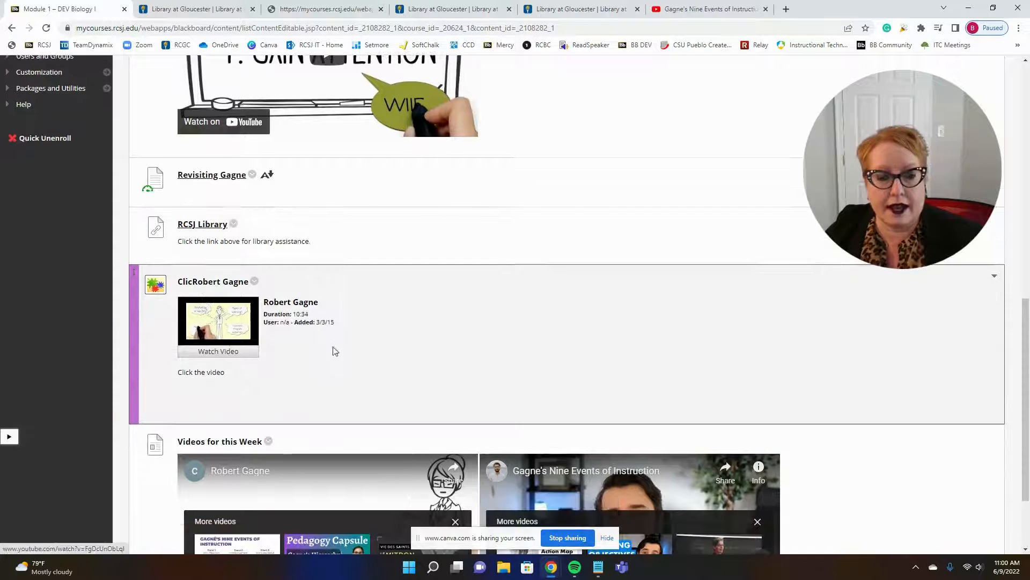